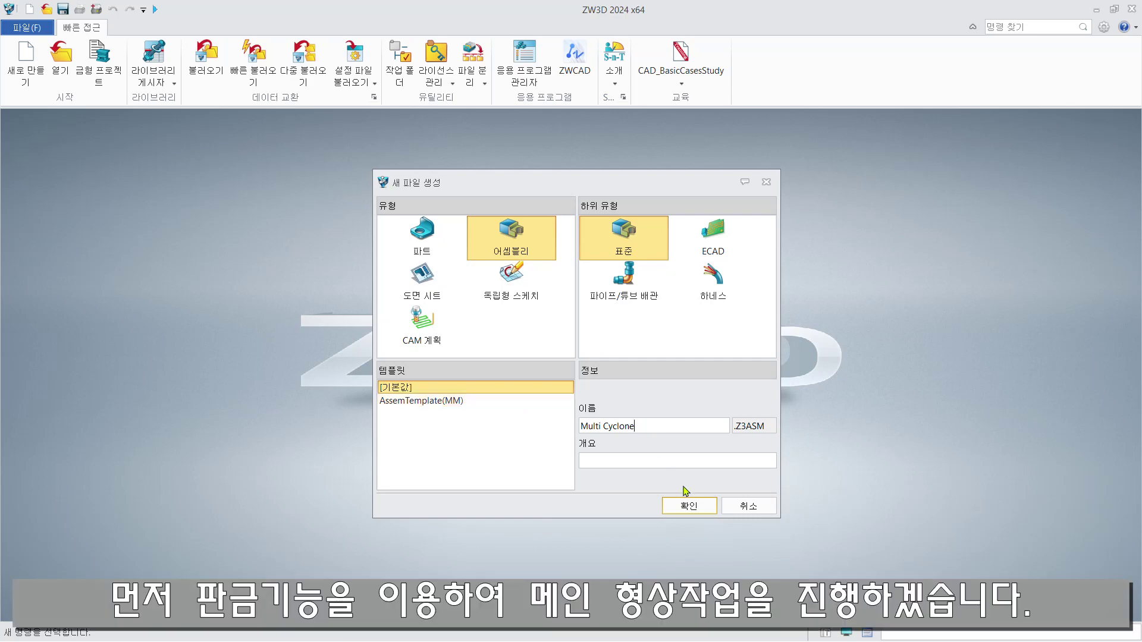
Create a standard assembly file named Multi Cyclone and start a sketch on the XZ plane.
{"action": "left_click", "coordinate": [686, 506]}
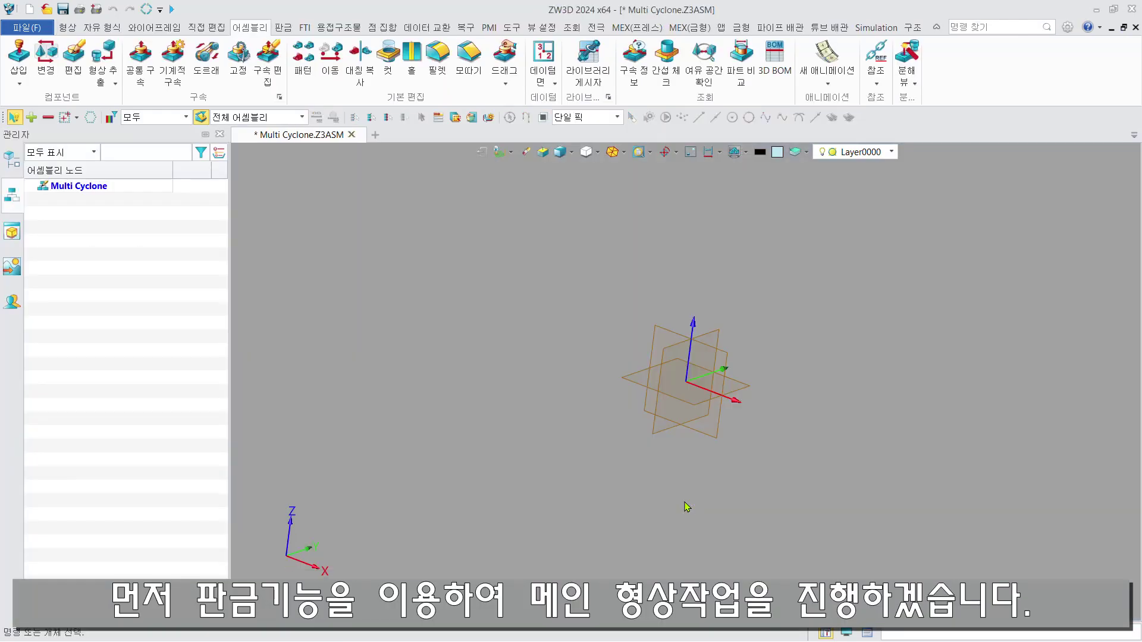
{"action": "left_click", "coordinate": [67, 28]}
{"action": "left_click", "coordinate": [23, 53]}
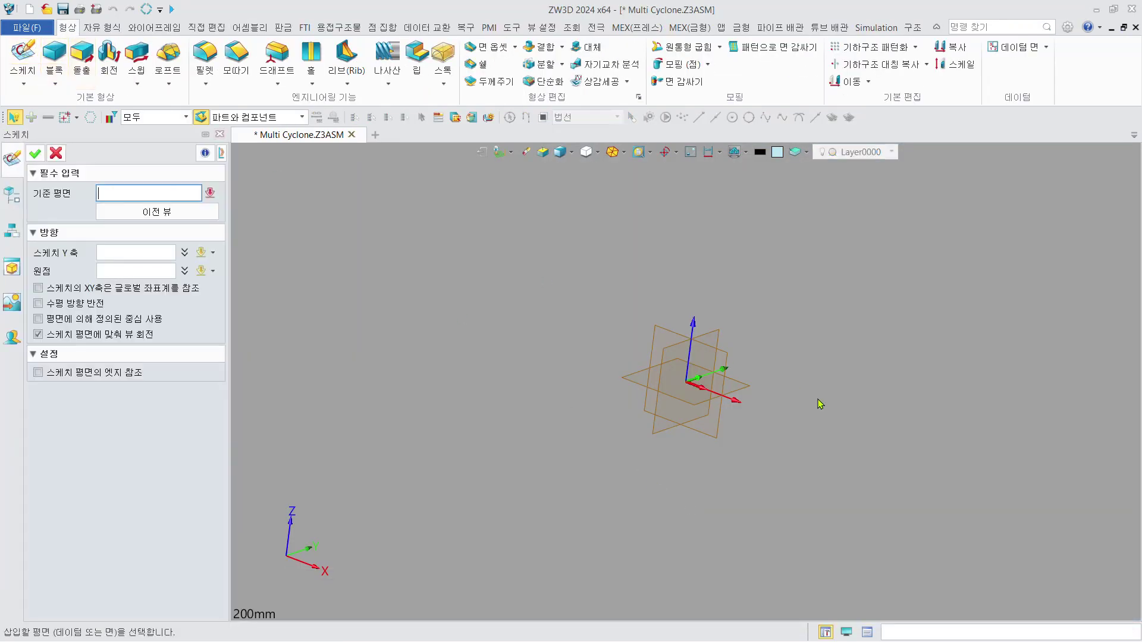
{"action": "middle_click", "coordinate": [731, 365]}
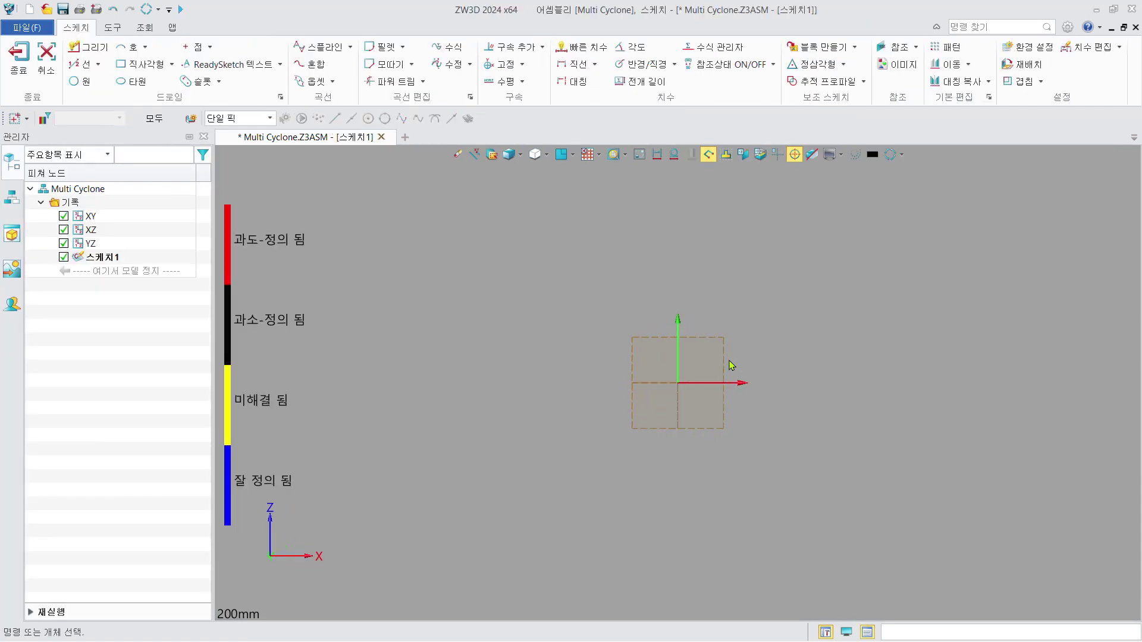
Sketch a vertical line about 66 mm long to the left of the origin, with its lower end level with the origin.
{"action": "left_click", "coordinate": [73, 65]}
{"action": "left_click", "coordinate": [470, 458]}
{"action": "left_click", "coordinate": [469, 301]}
{"action": "middle_click", "coordinate": [518, 263]}
Dimension the vertical line 125 mm horizontally from the origin and set its length to 50 mm.
{"action": "left_click", "coordinate": [593, 50]}
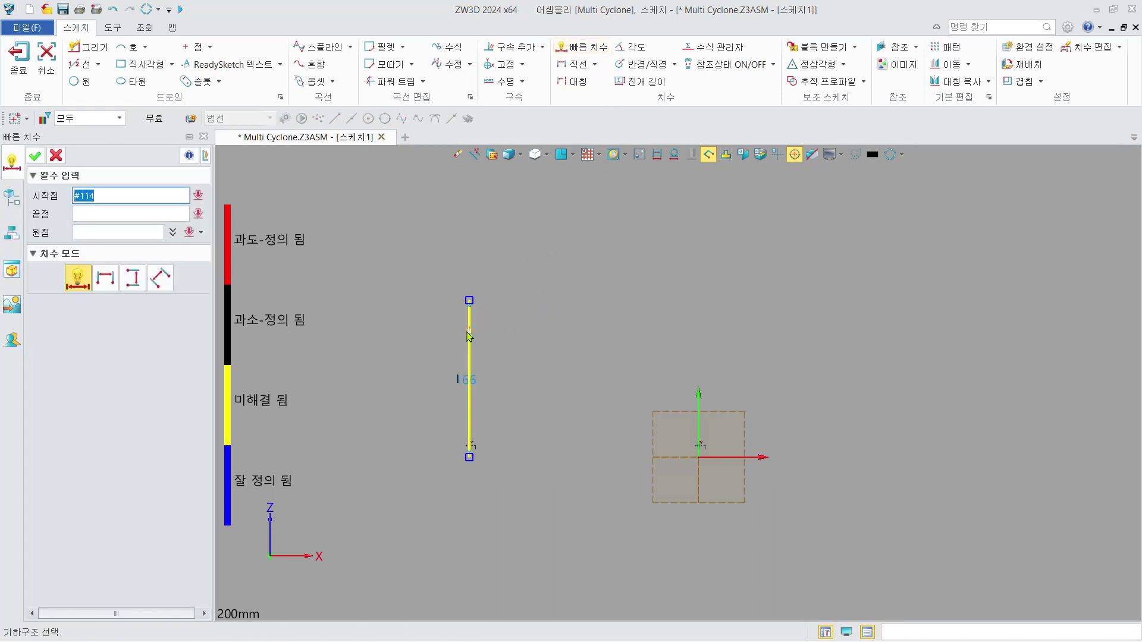
{"action": "left_click", "coordinate": [469, 374]}
{"action": "left_click", "coordinate": [699, 457]}
{"action": "left_click", "coordinate": [589, 519]}
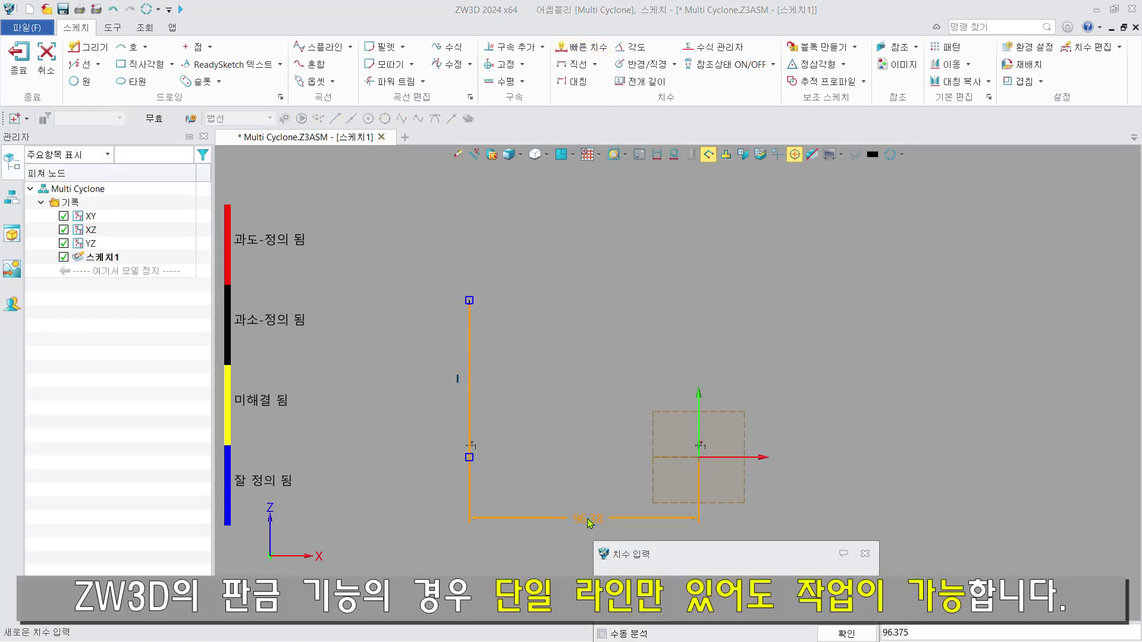
{"action": "type", "text": "125"}
{"action": "key", "text": "Return"}
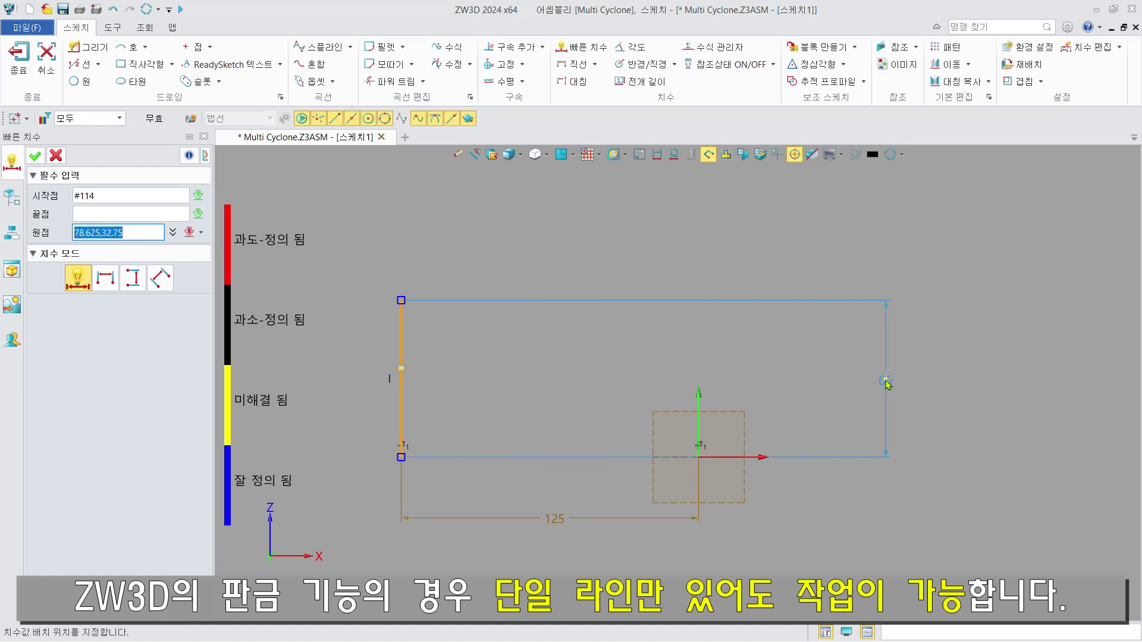
{"action": "left_click", "coordinate": [886, 385]}
{"action": "type", "text": "50"}
{"action": "key", "text": "Return"}
{"action": "key", "text": "Escape"}
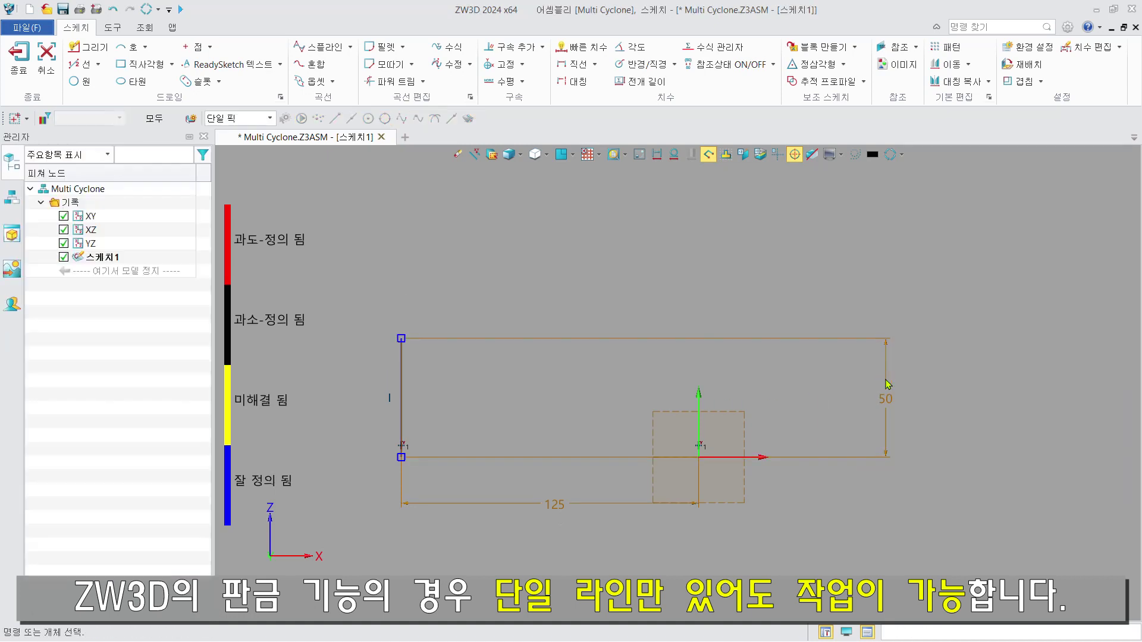
Draw a polyline from the line's upper end, sloping up and to the left and ending in a vertical segment.
{"action": "left_click", "coordinate": [98, 66]}
{"action": "left_click", "coordinate": [113, 113]}
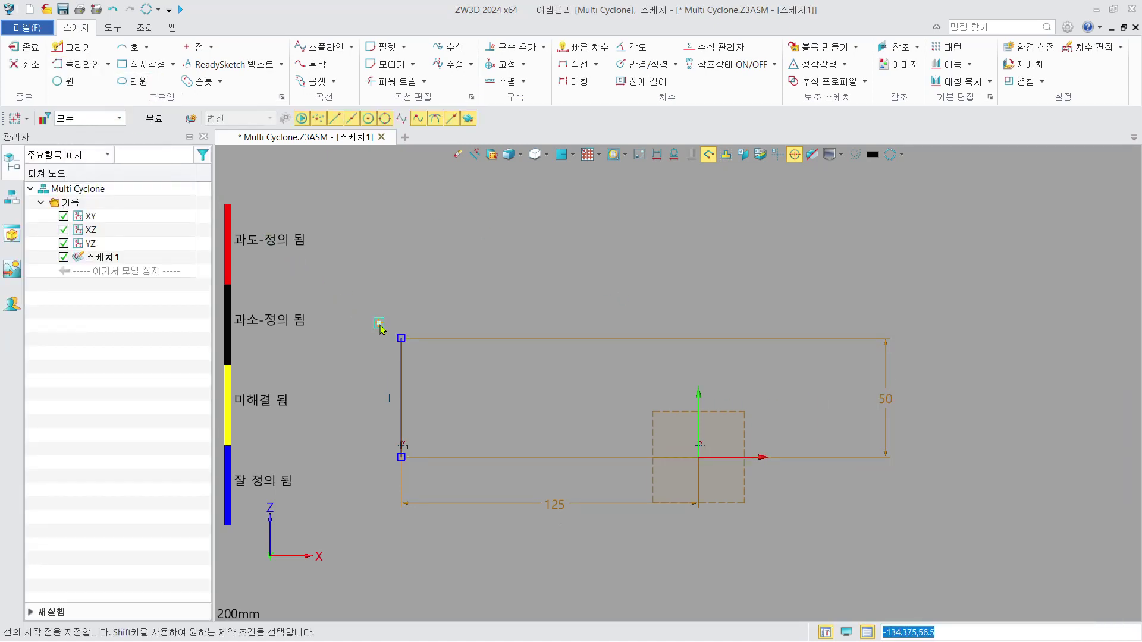
{"action": "left_click", "coordinate": [401, 339]}
{"action": "scroll", "coordinate": [499, 336], "scroll_direction": "down", "scroll_amount": 5}
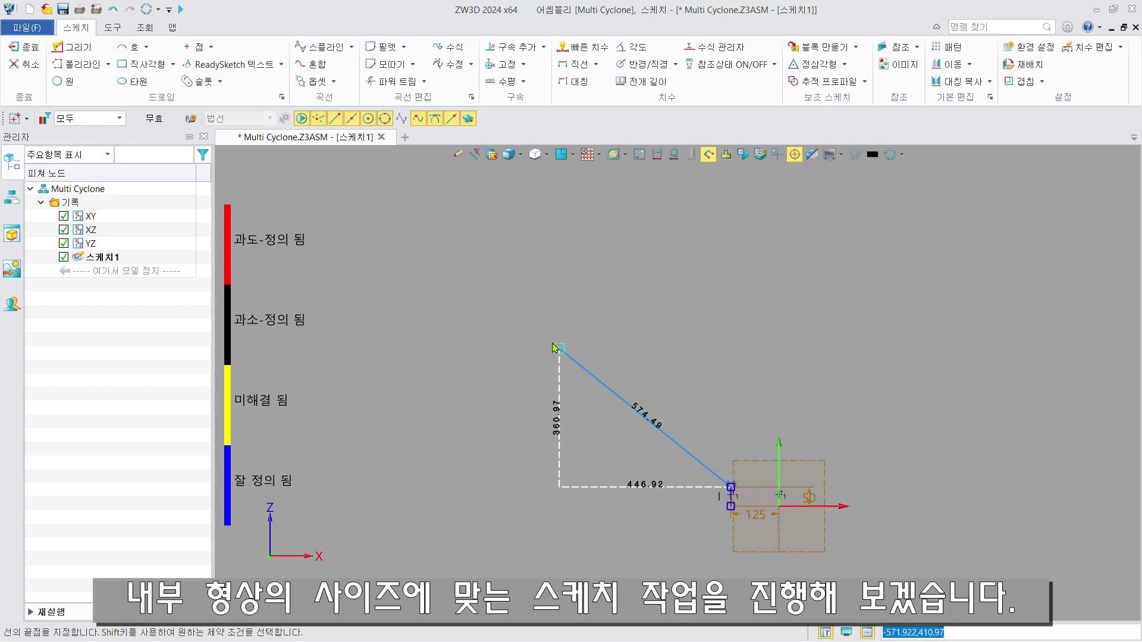
{"action": "left_click", "coordinate": [524, 321]}
{"action": "left_click", "coordinate": [524, 240]}
{"action": "middle_click", "coordinate": [599, 257]}
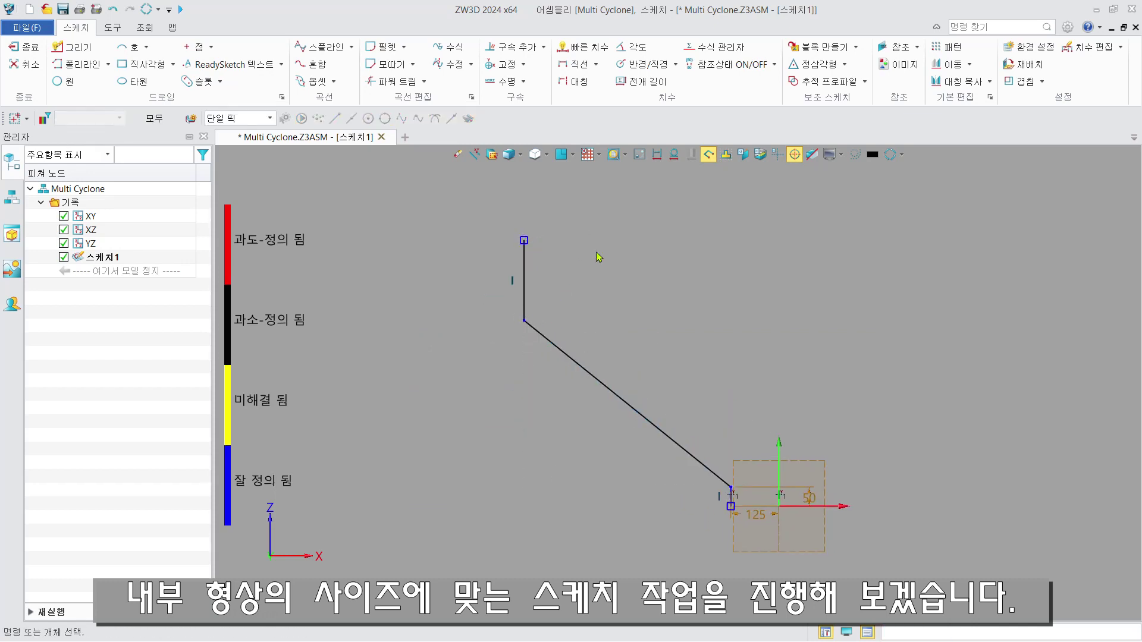
Dimension the profile's upper end 1200 mm above the origin and 650 mm horizontally from it.
{"action": "left_click", "coordinate": [582, 47]}
{"action": "left_click", "coordinate": [779, 506]}
{"action": "left_click", "coordinate": [953, 378]}
{"action": "type", "text": "1200"}
{"action": "key", "text": "Return"}
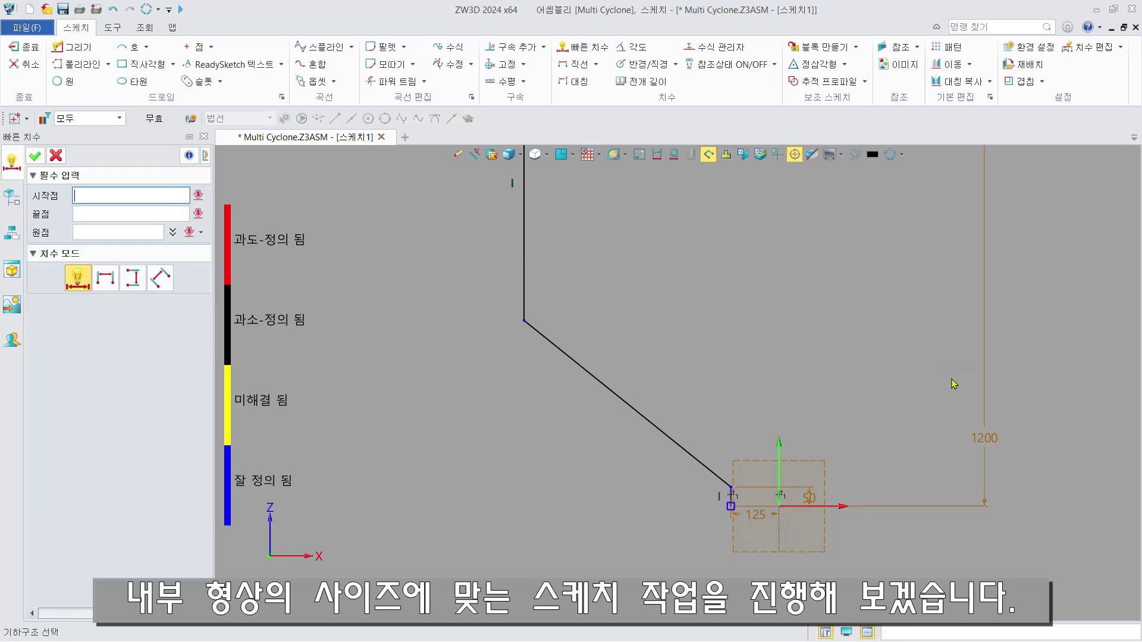
{"action": "left_click", "coordinate": [779, 507]}
{"action": "scroll", "coordinate": [779, 504], "scroll_direction": "down", "scroll_amount": 3}
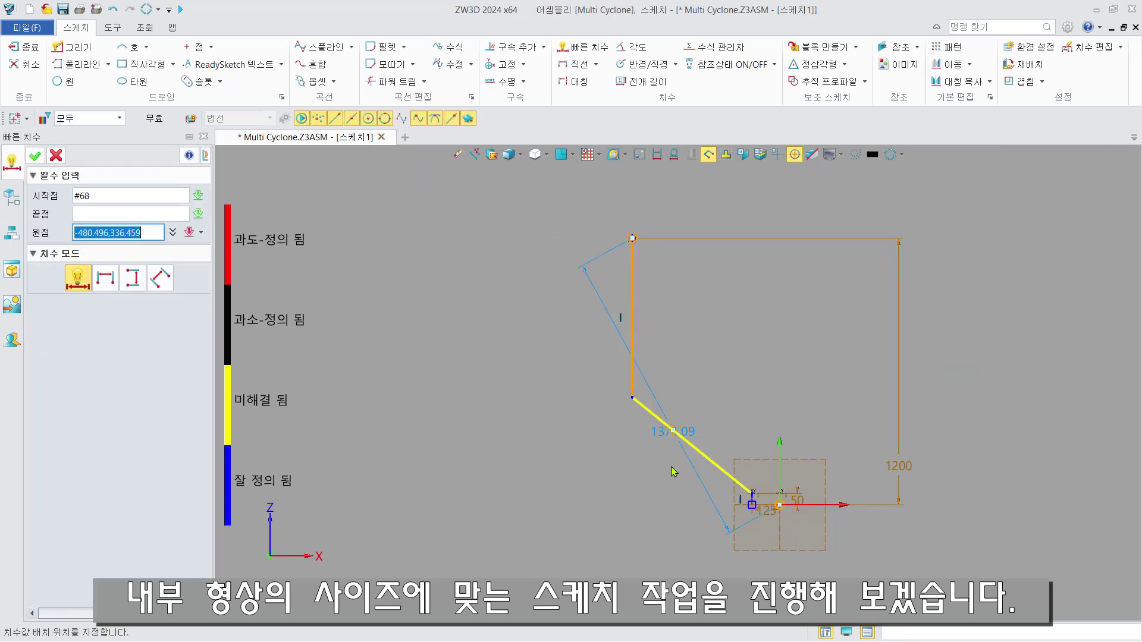
{"action": "left_click", "coordinate": [803, 548]}
{"action": "type", "text": "650"}
{"action": "key", "text": "Return"}
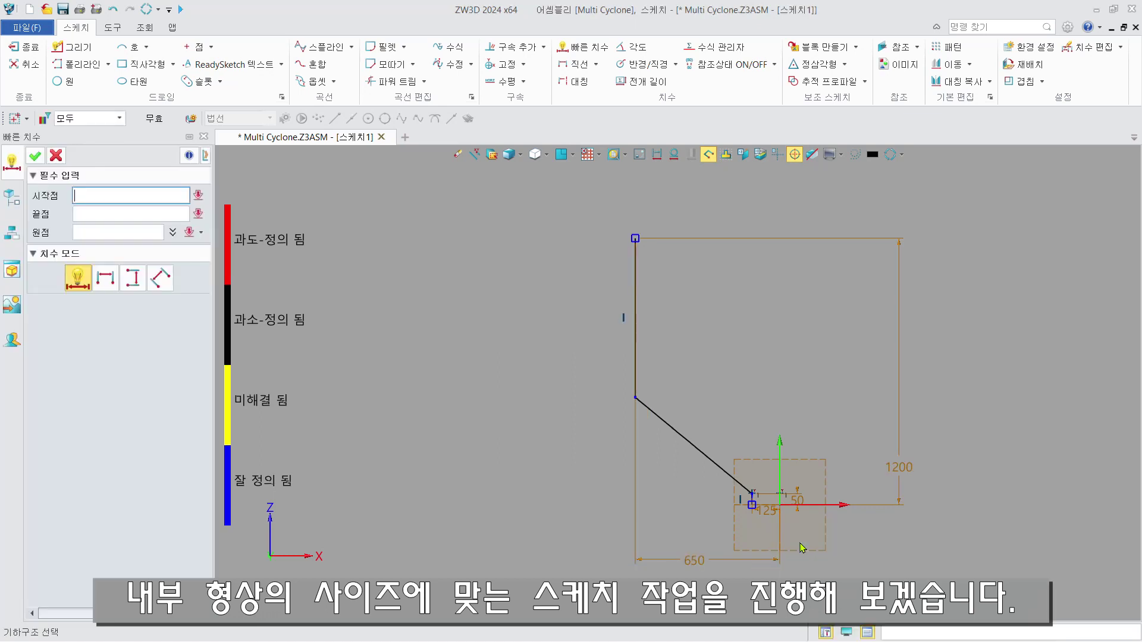
Set the length of the profile's upper vertical segment to 50 mm.
{"action": "left_click", "coordinate": [640, 290]}
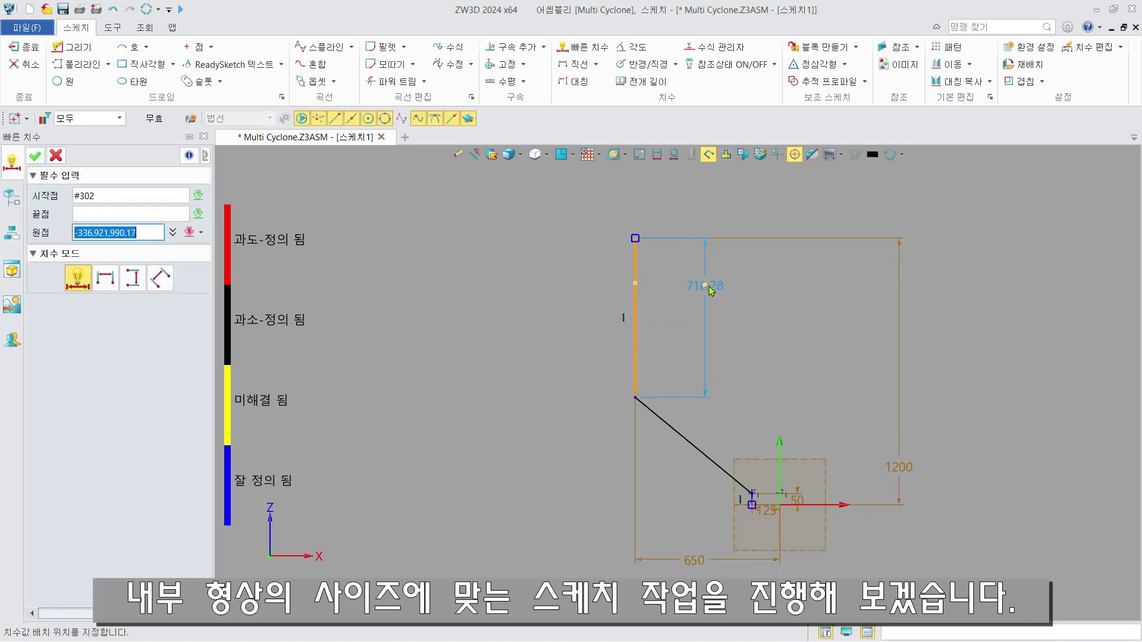
{"action": "left_click", "coordinate": [762, 259]}
{"action": "type", "text": "50"}
{"action": "key", "text": "Return"}
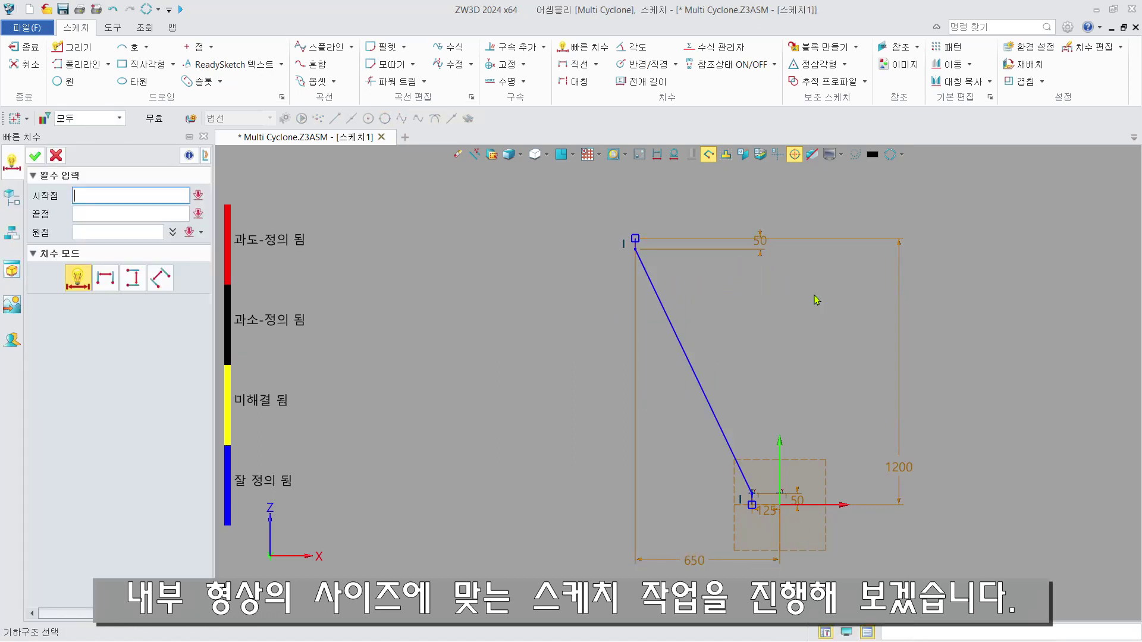
{"action": "middle_click", "coordinate": [816, 299]}
Draw a polyline lip from the profile's upper end, running horizontally outward and then vertically down.
{"action": "scroll", "coordinate": [629, 243], "scroll_direction": "up", "scroll_amount": 5}
{"action": "left_click", "coordinate": [98, 64]}
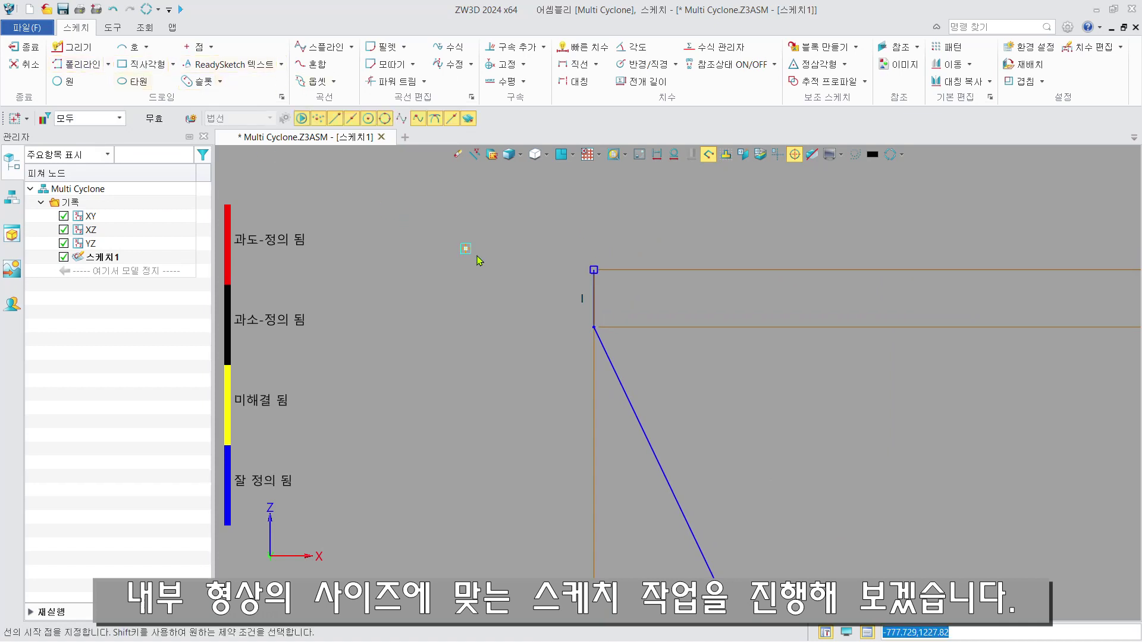
{"action": "left_click", "coordinate": [592, 275]}
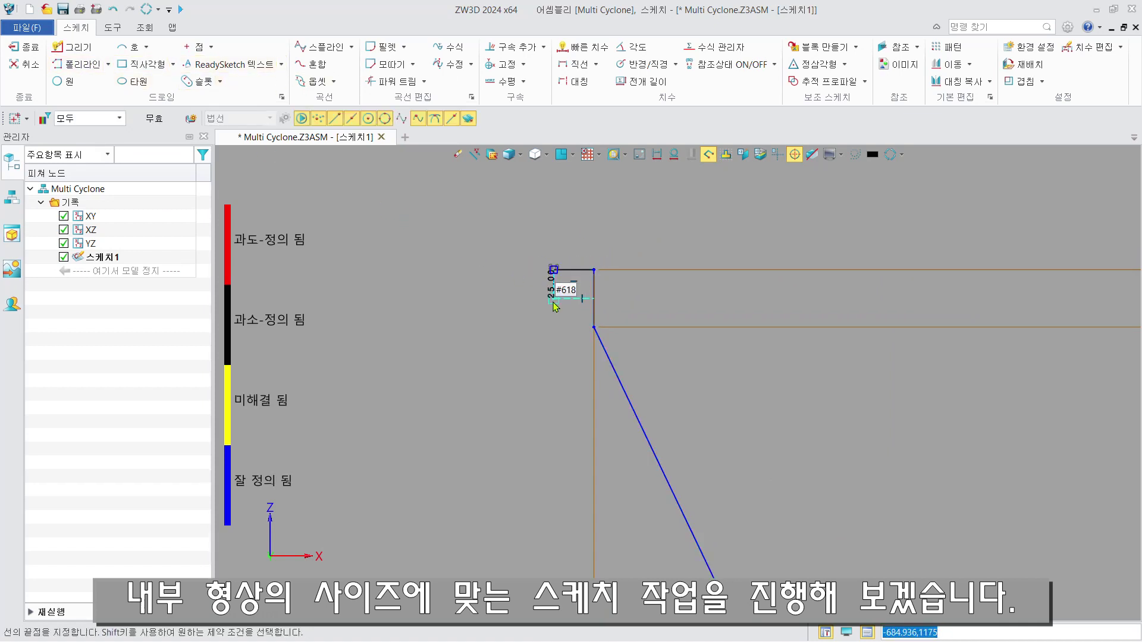
{"action": "left_click", "coordinate": [553, 307]}
{"action": "middle_click", "coordinate": [571, 255]}
Dimension the lip's horizontal segment as 50 mm and its downward segment as 25 mm, and finish the sketch.
{"action": "left_click", "coordinate": [578, 47]}
{"action": "scroll", "coordinate": [577, 238], "scroll_direction": "up", "scroll_amount": 2}
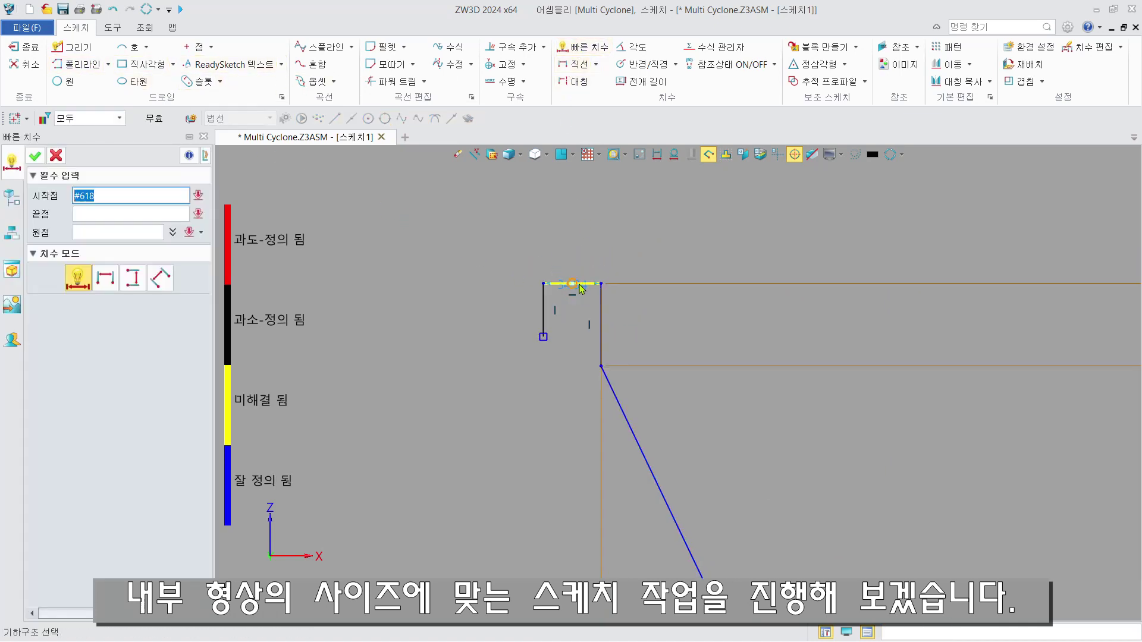
{"action": "left_click", "coordinate": [573, 283]}
{"action": "left_click", "coordinate": [572, 255]}
{"action": "type", "text": "50"}
{"action": "key", "text": "Return"}
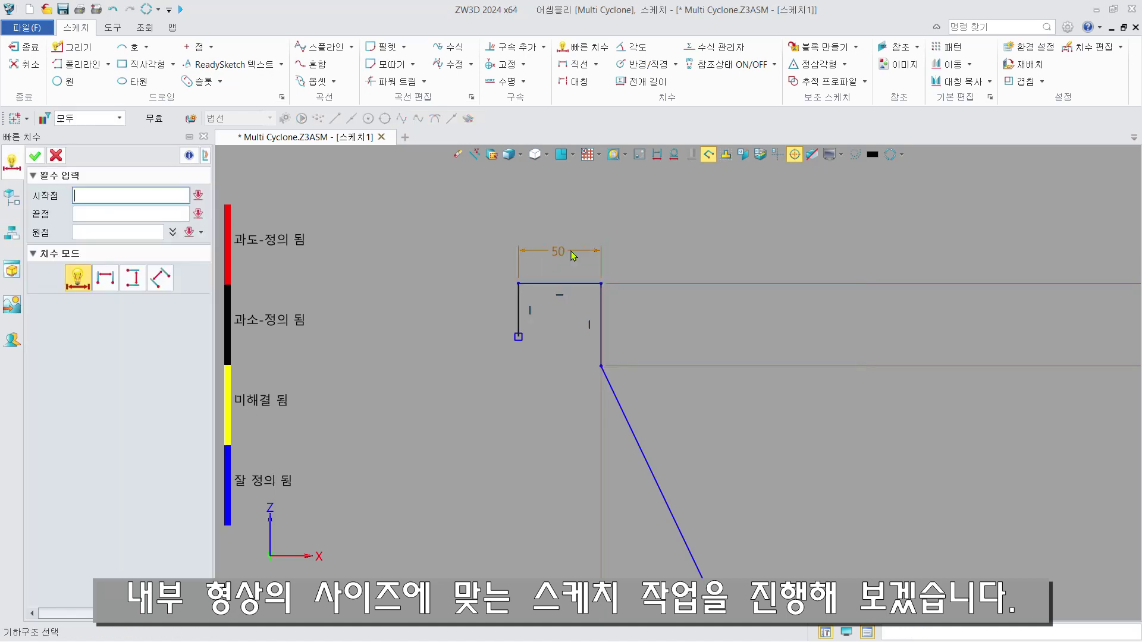
{"action": "left_click", "coordinate": [490, 315]}
{"action": "type", "text": "25"}
{"action": "key", "text": "Return"}
{"action": "middle_click", "coordinate": [491, 316]}
{"action": "scroll", "coordinate": [492, 316], "scroll_direction": "down", "scroll_amount": 10}
{"action": "left_click", "coordinate": [22, 48]}
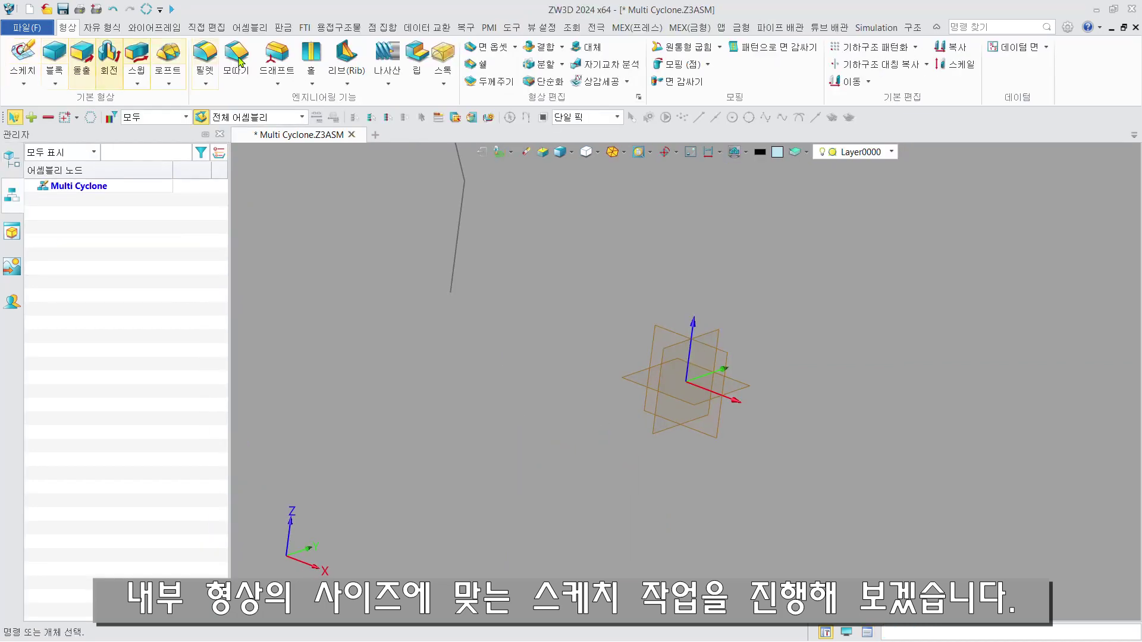
Start a Flange Extrude from the sketched profile with a reversed material direction and 5 mm thickness.
{"action": "left_click", "coordinate": [284, 27]}
{"action": "left_click", "coordinate": [56, 74]}
{"action": "left_click", "coordinate": [83, 130]}
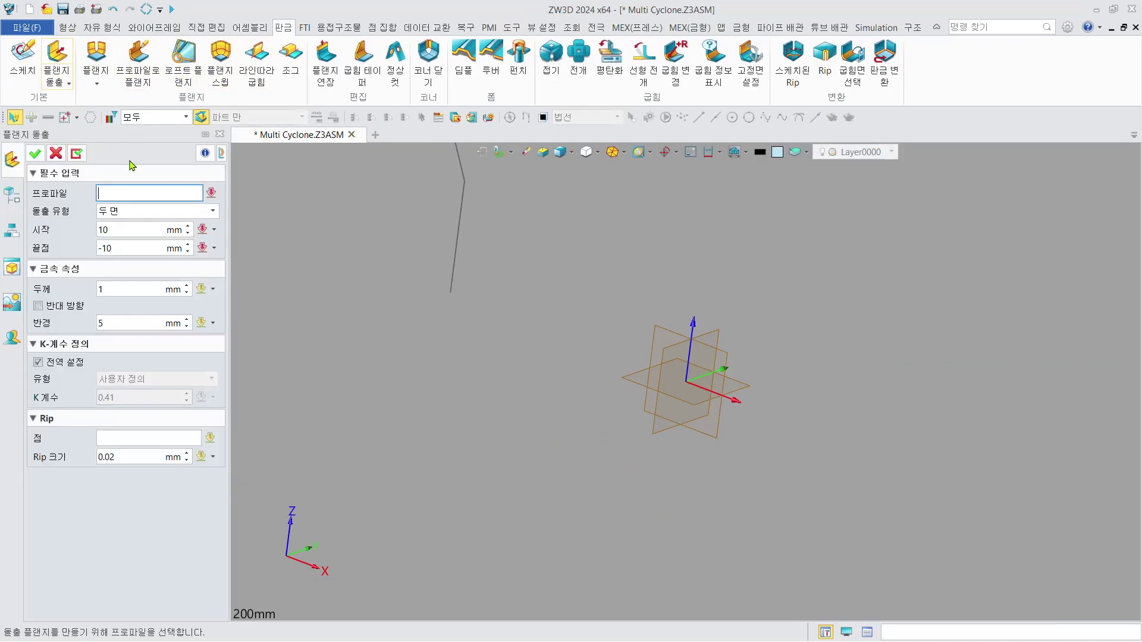
{"action": "left_click", "coordinate": [459, 259]}
{"action": "left_click", "coordinate": [624, 154]}
{"action": "left_click", "coordinate": [653, 242]}
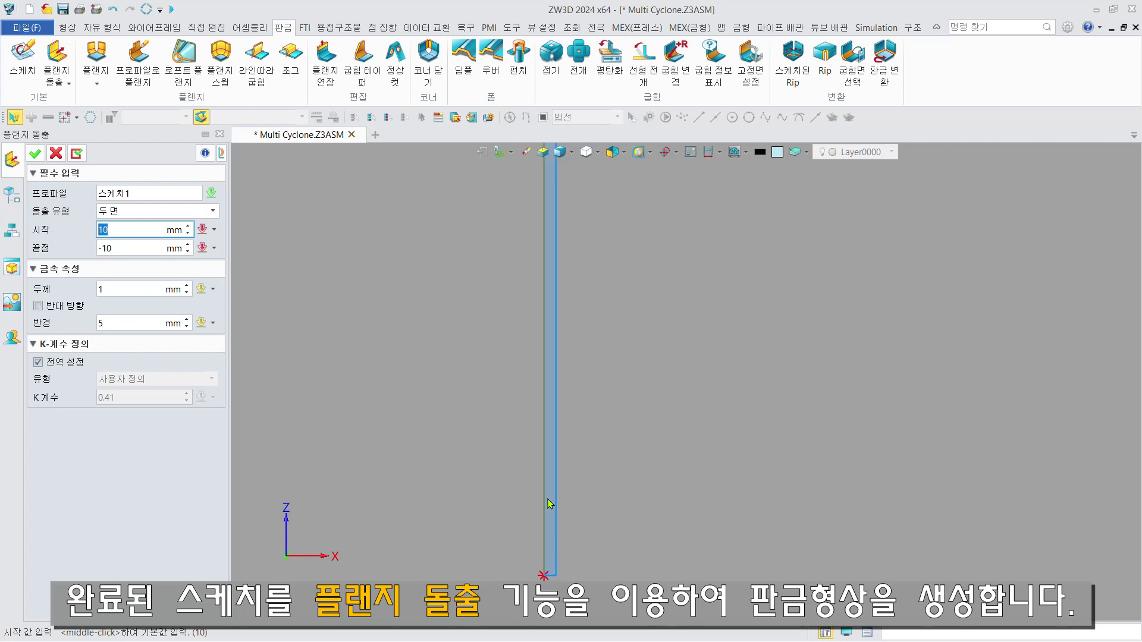
{"action": "left_click", "coordinate": [73, 308]}
{"action": "left_click", "coordinate": [34, 287]}
{"action": "type", "text": "5"}
{"action": "key", "text": "Return"}
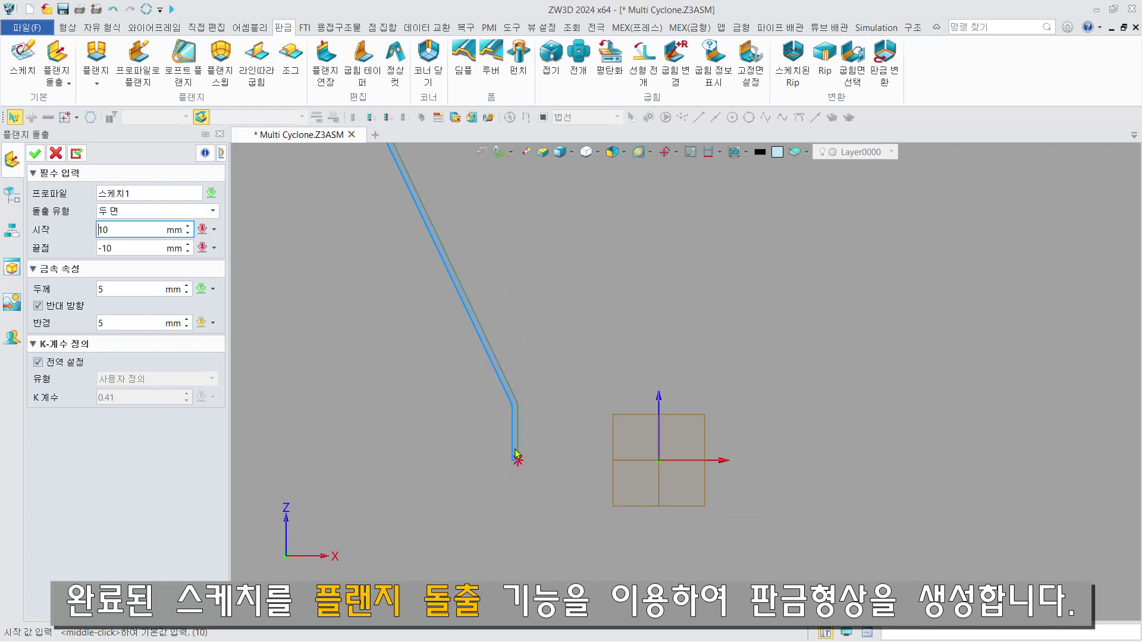
Make the flange extrusion symmetric with an end value of -1335 mm and create the panel.
{"action": "left_click", "coordinate": [625, 153]}
{"action": "left_click", "coordinate": [642, 181]}
{"action": "left_click", "coordinate": [212, 211]}
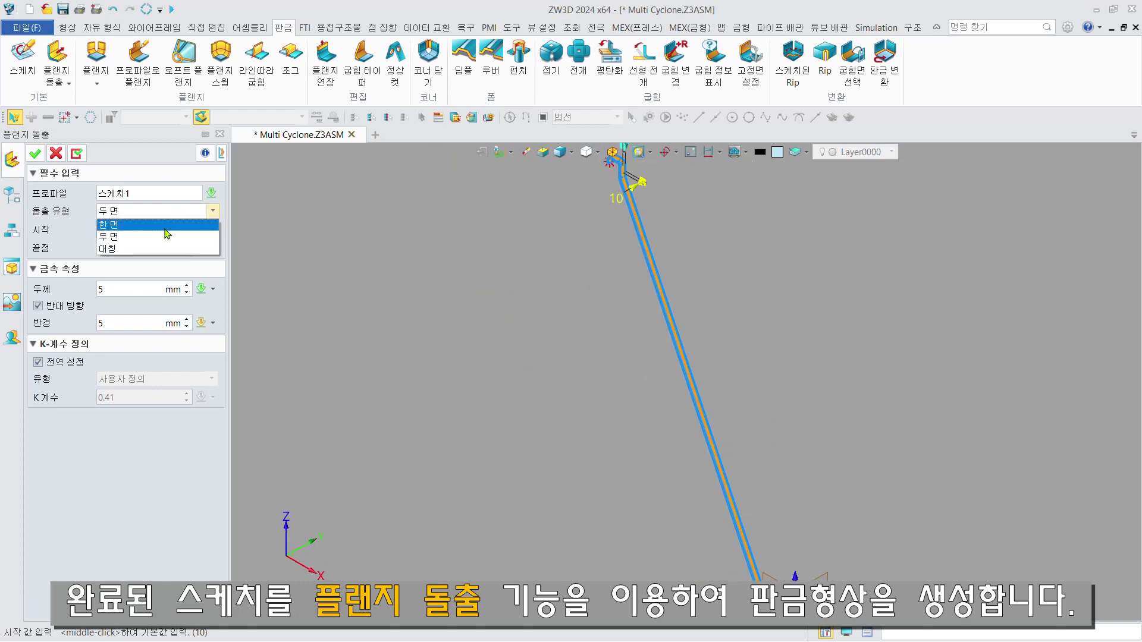
{"action": "left_click", "coordinate": [159, 249]}
{"action": "type", "text": "-1335"}
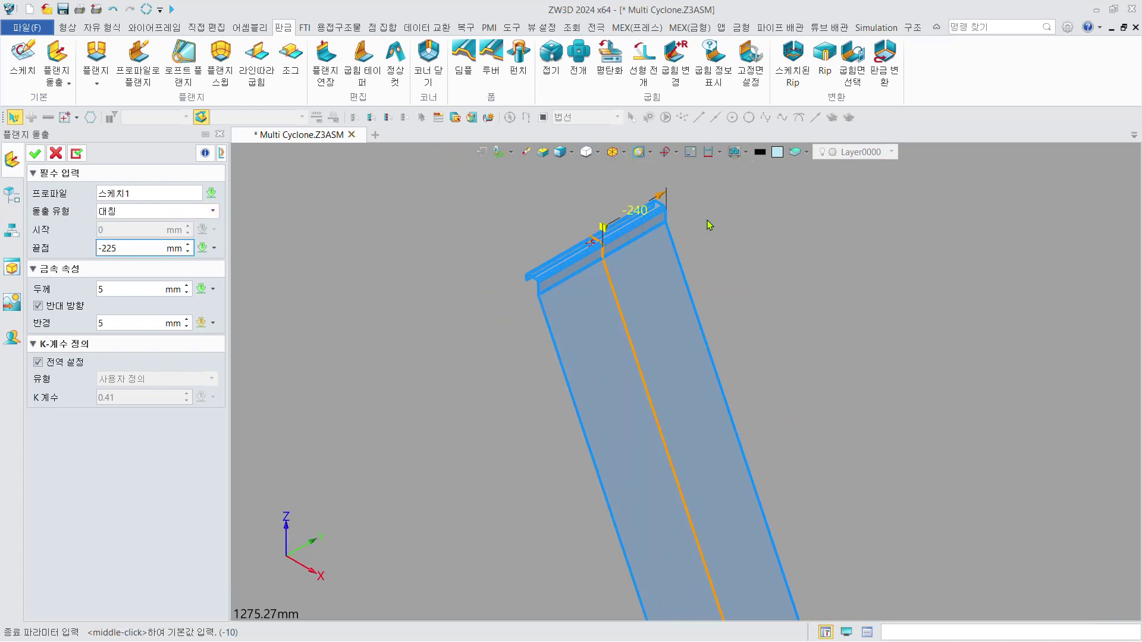
{"action": "key", "text": "Return"}
{"action": "middle_click", "coordinate": [739, 314]}
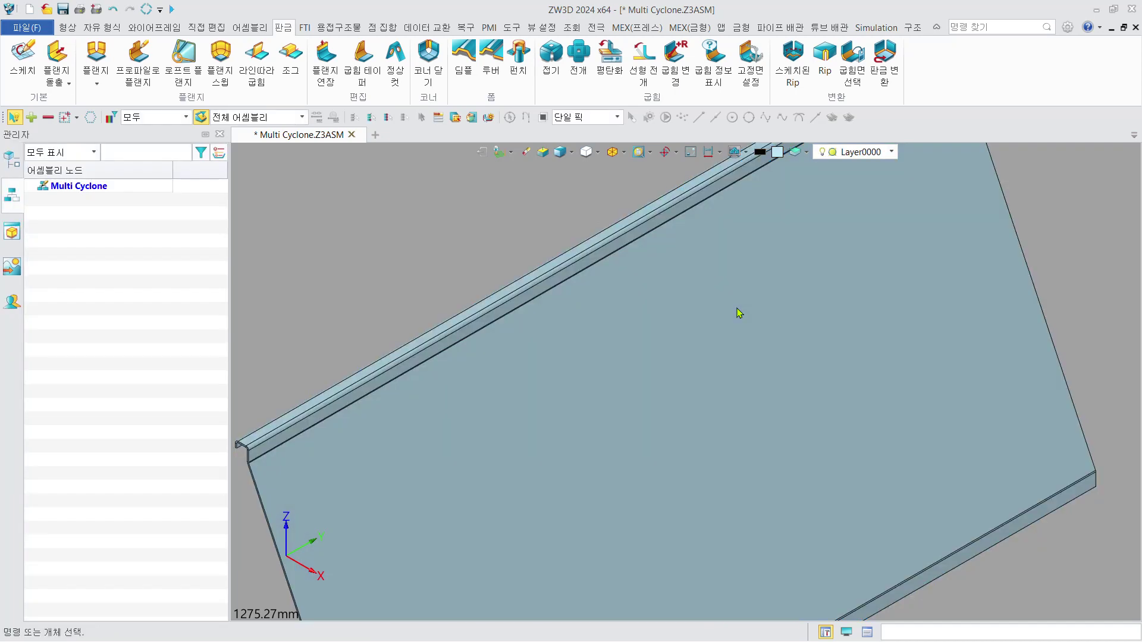
Pattern the sheet metal panel circularly around the Z axis with 4 instances at 90 degrees.
{"action": "scroll", "coordinate": [737, 308], "scroll_direction": "down", "scroll_amount": 3}
{"action": "middle_click_drag", "start_coordinate": [798, 451], "coordinate": [732, 398]}
{"action": "left_click", "coordinate": [67, 28]}
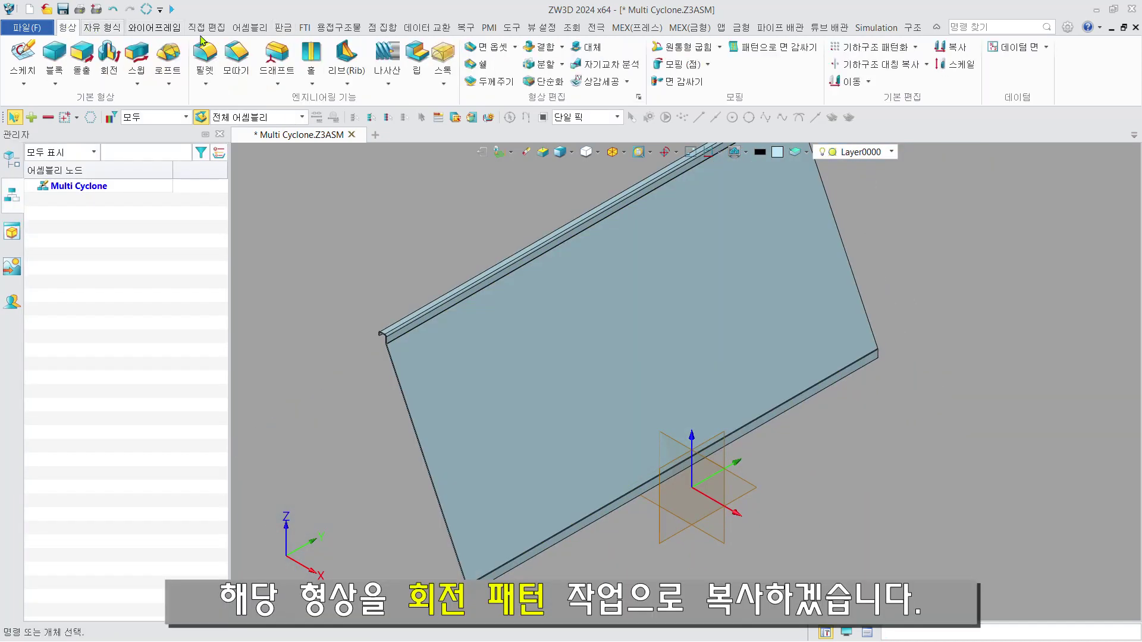
{"action": "left_click", "coordinate": [869, 46]}
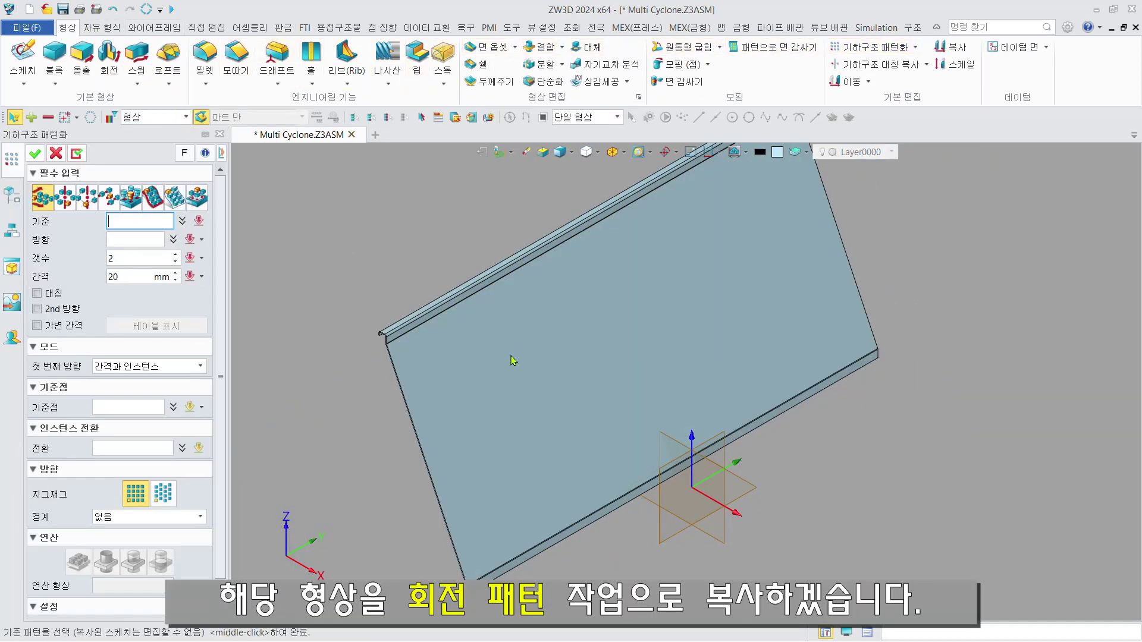
{"action": "left_click", "coordinate": [466, 326]}
{"action": "left_click", "coordinate": [74, 207]}
{"action": "left_click", "coordinate": [173, 239]}
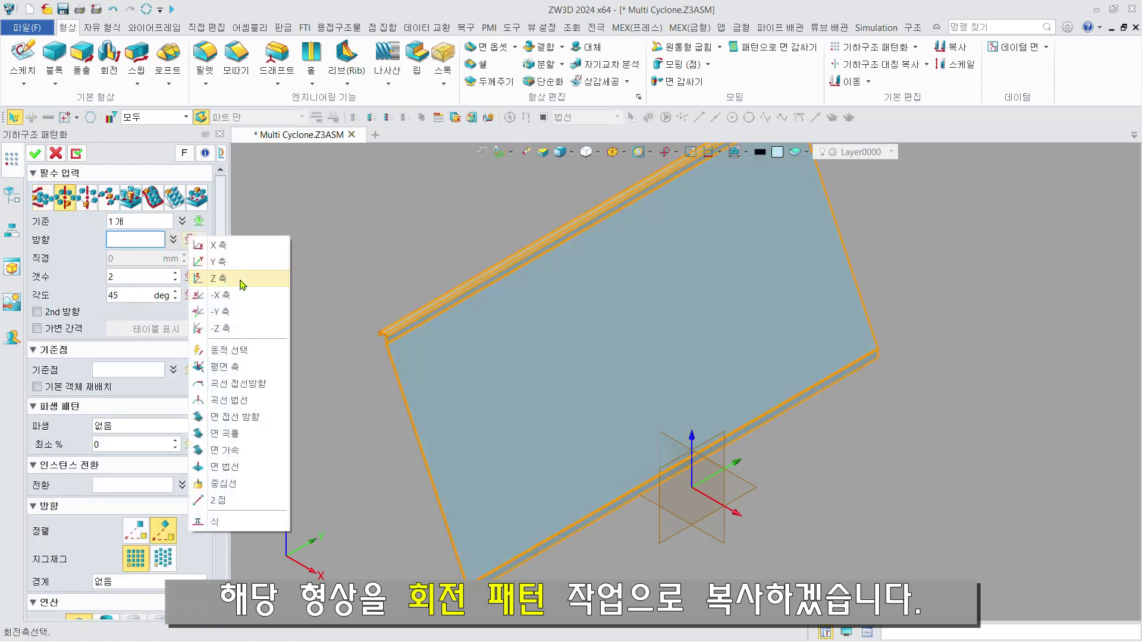
{"action": "left_click", "coordinate": [240, 281]}
{"action": "left_click_drag", "start_coordinate": [138, 295], "coordinate": [3, 297]}
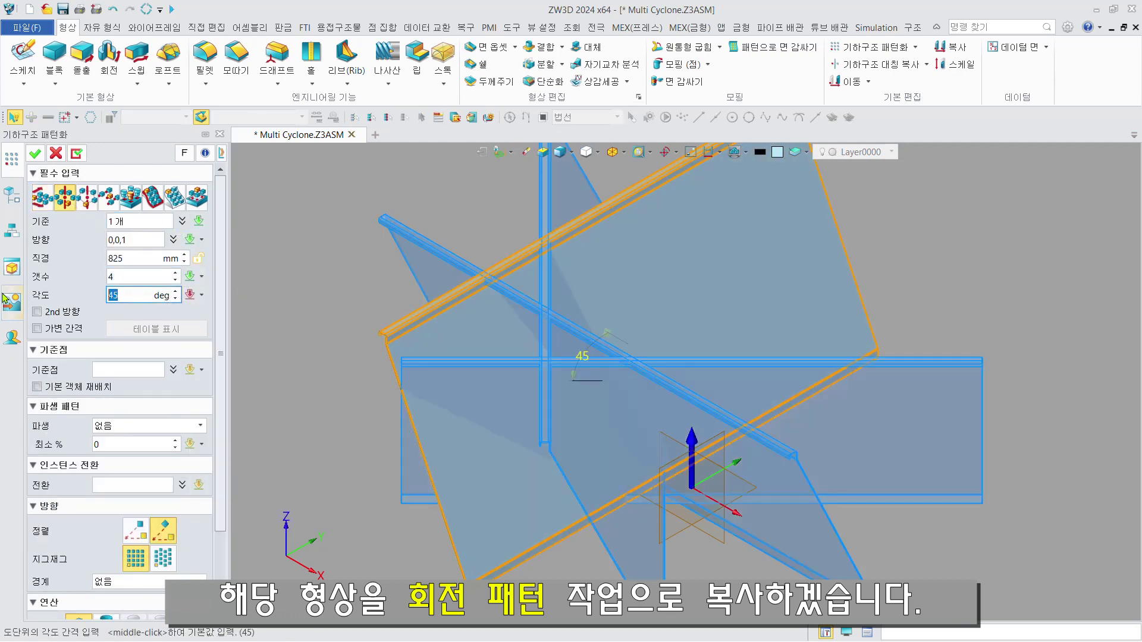
{"action": "type", "text": "90"}
{"action": "key", "text": "Return"}
{"action": "left_click", "coordinate": [39, 158]}
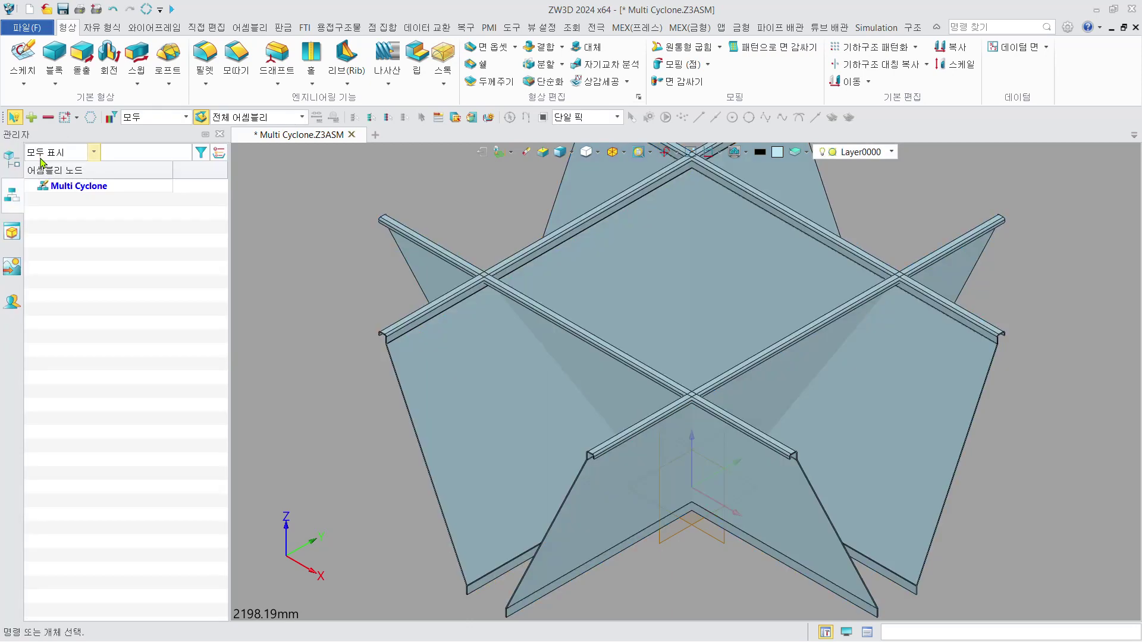
Run a part interference check on the four sheet metal panels and review the individual interferences.
{"action": "left_click", "coordinate": [572, 27]}
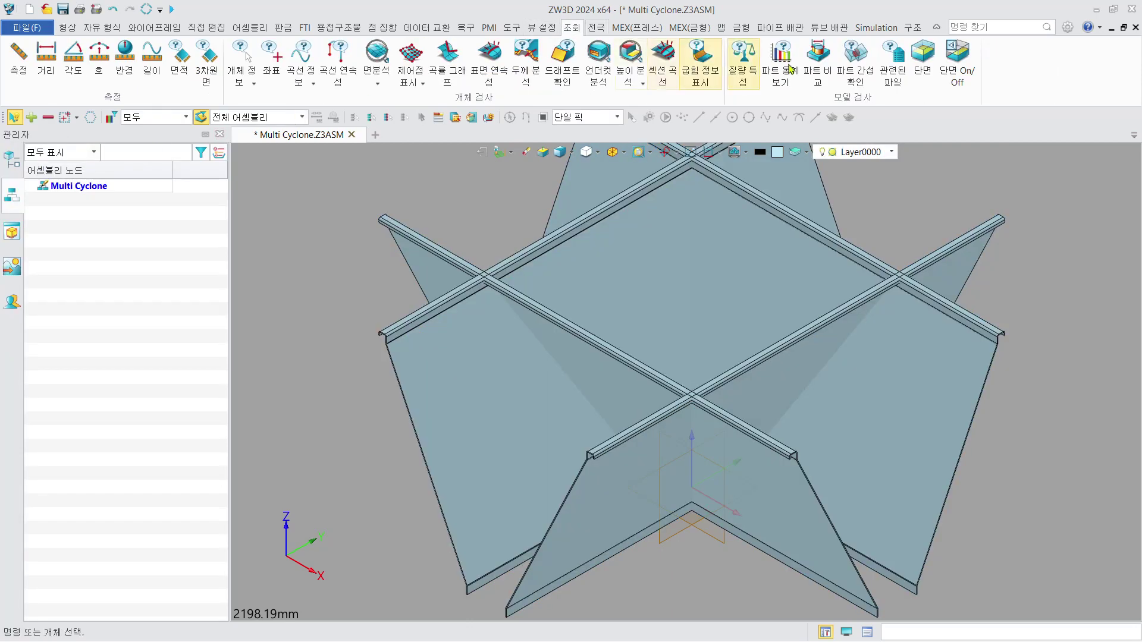
{"action": "left_click", "coordinate": [855, 59]}
{"action": "left_click", "coordinate": [717, 310]}
{"action": "left_click", "coordinate": [645, 291]}
{"action": "left_click", "coordinate": [634, 385]}
{"action": "left_click", "coordinate": [730, 381]}
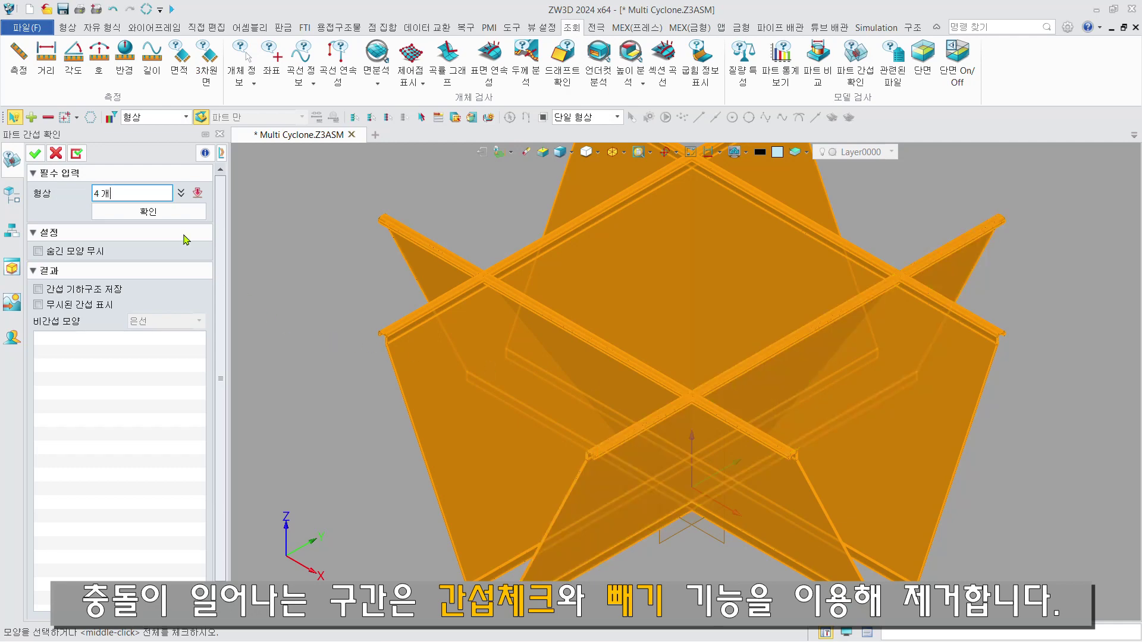
{"action": "left_click", "coordinate": [179, 213]}
{"action": "left_click", "coordinate": [159, 371]}
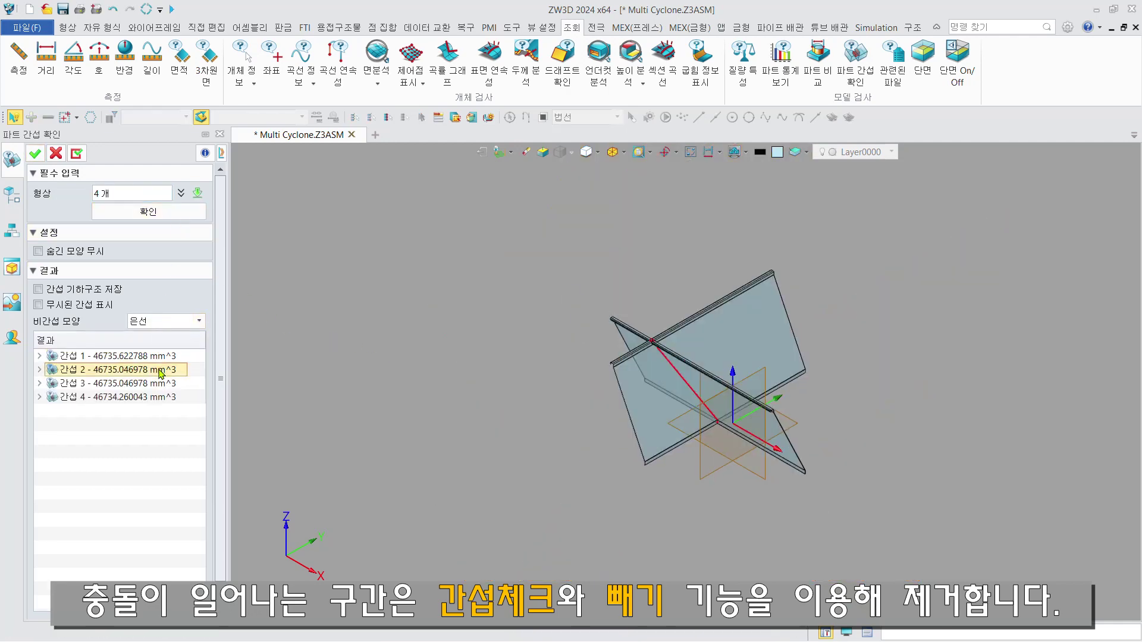
{"action": "left_click", "coordinate": [159, 385]}
{"action": "left_click", "coordinate": [159, 398]}
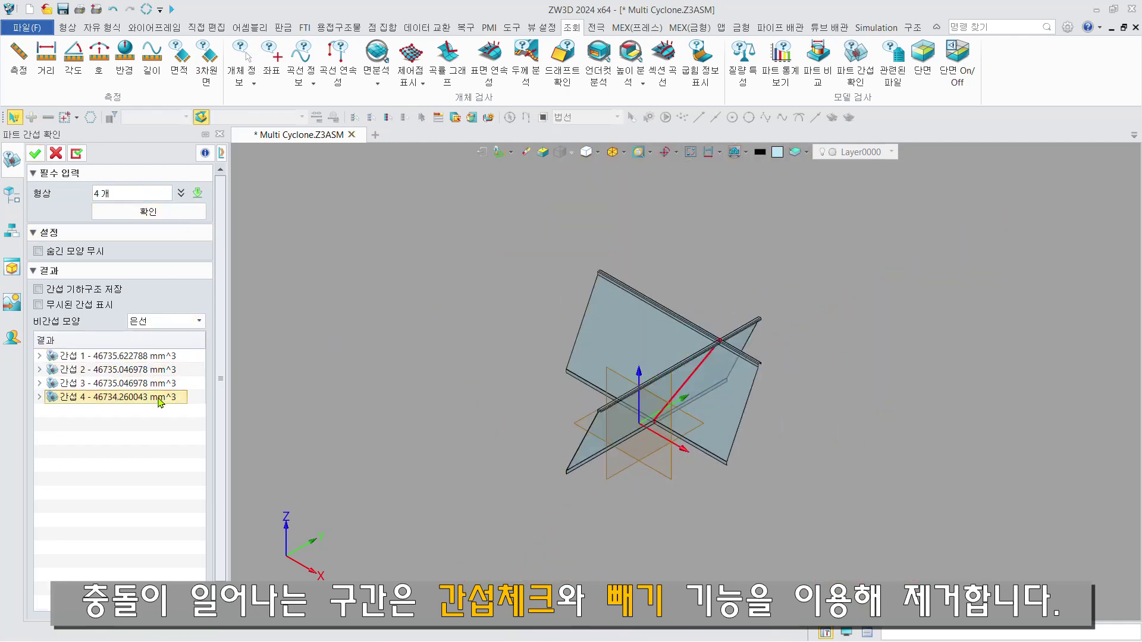
Save the geometry of the first interference as a separate solid and complete the interference check.
{"action": "left_click", "coordinate": [148, 356]}
{"action": "left_click", "coordinate": [83, 289]}
{"action": "left_click", "coordinate": [35, 153]}
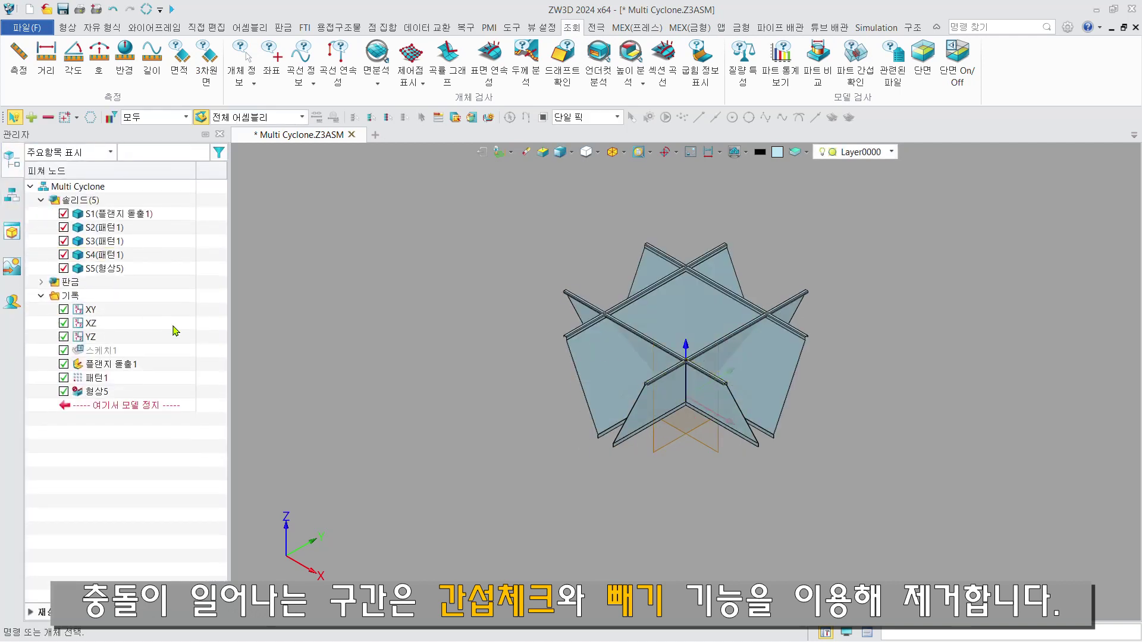
Hide the flange extrusion solid and its three pattern copies, leaving only the saved interference solid displayed.
{"action": "left_click", "coordinate": [102, 254]}
{"action": "left_click", "coordinate": [107, 214], "text": "shift"}
{"action": "right_click", "coordinate": [164, 214]}
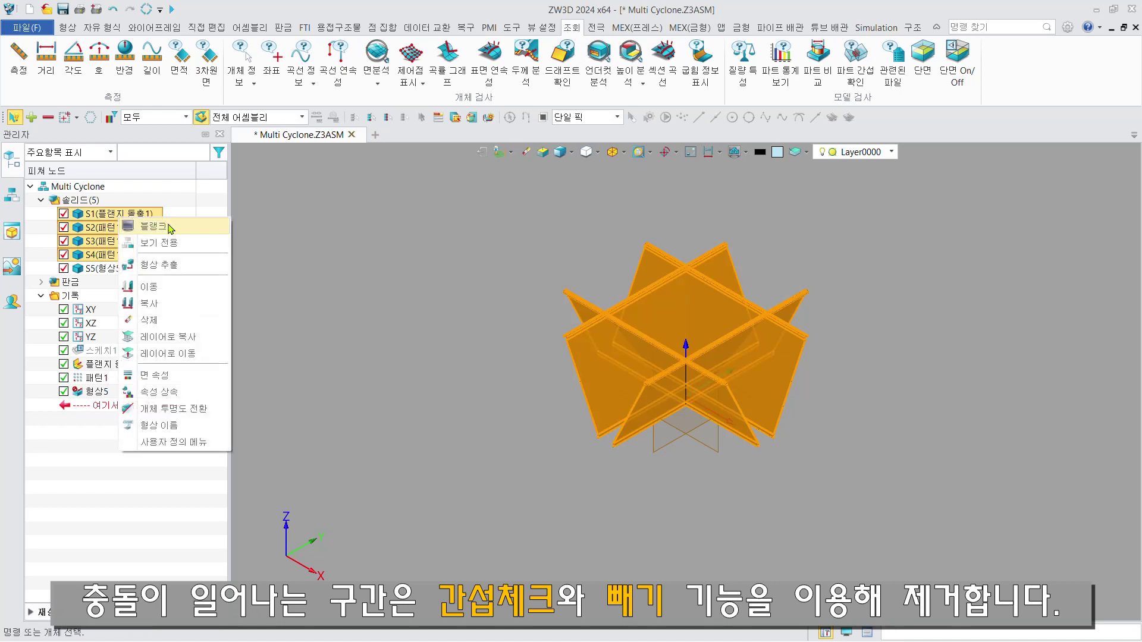
{"action": "left_click", "coordinate": [171, 229]}
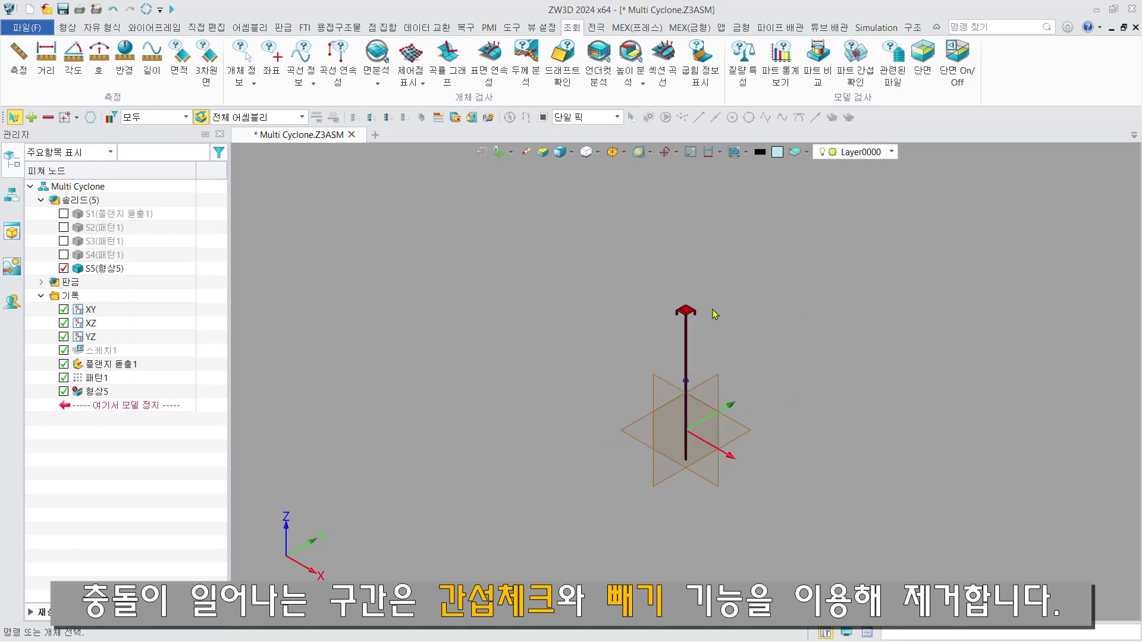
Replace the two front rounded faces of the interference solid with the adjoining flat leg faces.
{"action": "scroll", "coordinate": [714, 314], "scroll_direction": "up", "scroll_amount": 5}
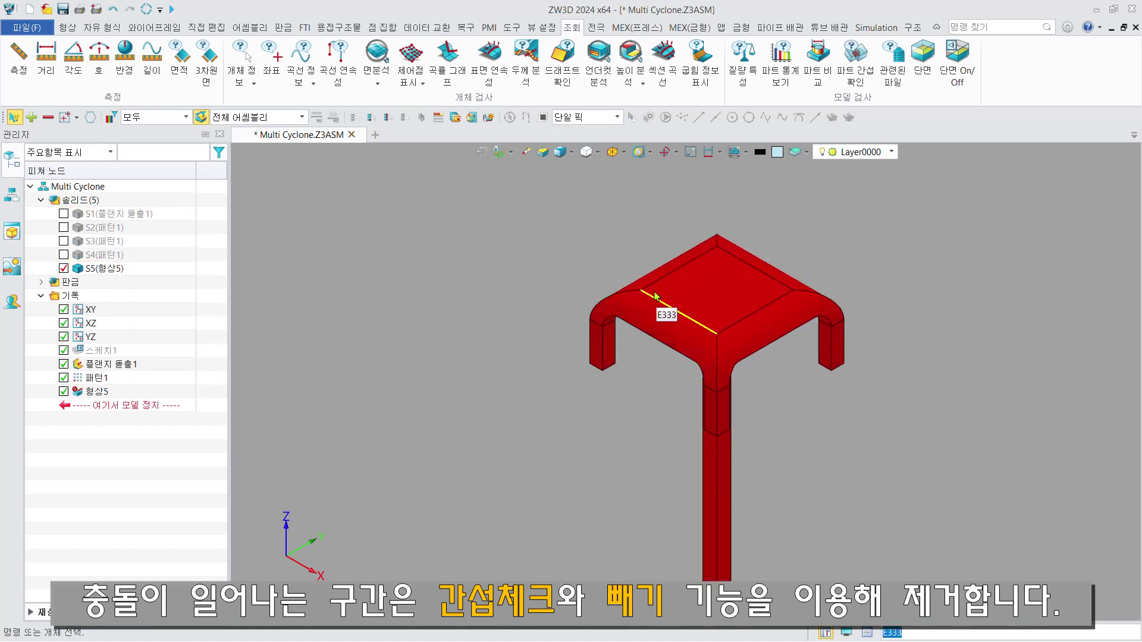
{"action": "scroll", "coordinate": [678, 333], "scroll_direction": "up", "scroll_amount": 2}
{"action": "left_click", "coordinate": [68, 27]}
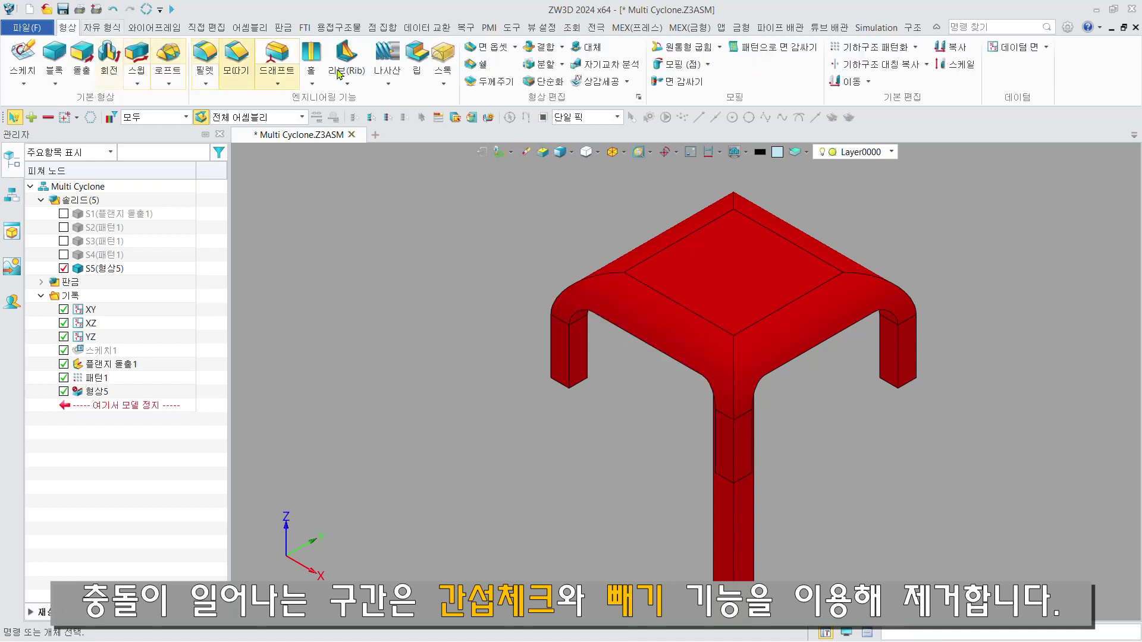
{"action": "left_click", "coordinate": [592, 47]}
{"action": "left_click", "coordinate": [620, 310]}
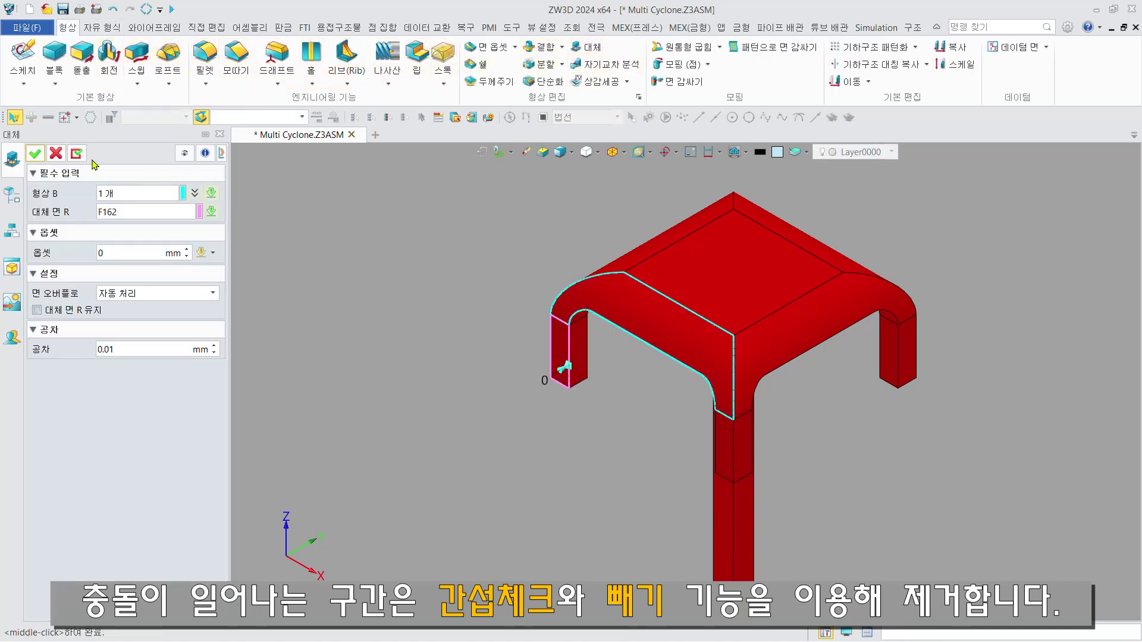
{"action": "left_click", "coordinate": [758, 384]}
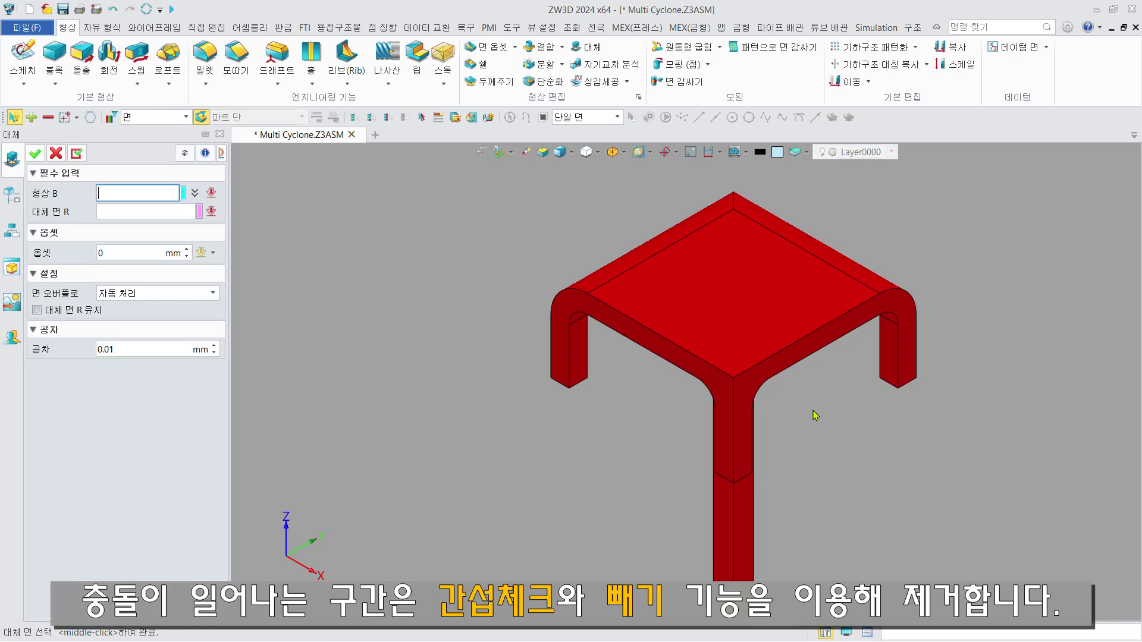
Replace the two rear rounded faces of the interference solid with the outer flat faces of their legs.
{"action": "left_click", "coordinate": [588, 286]}
{"action": "scroll", "coordinate": [564, 348], "scroll_direction": "up", "scroll_amount": 2}
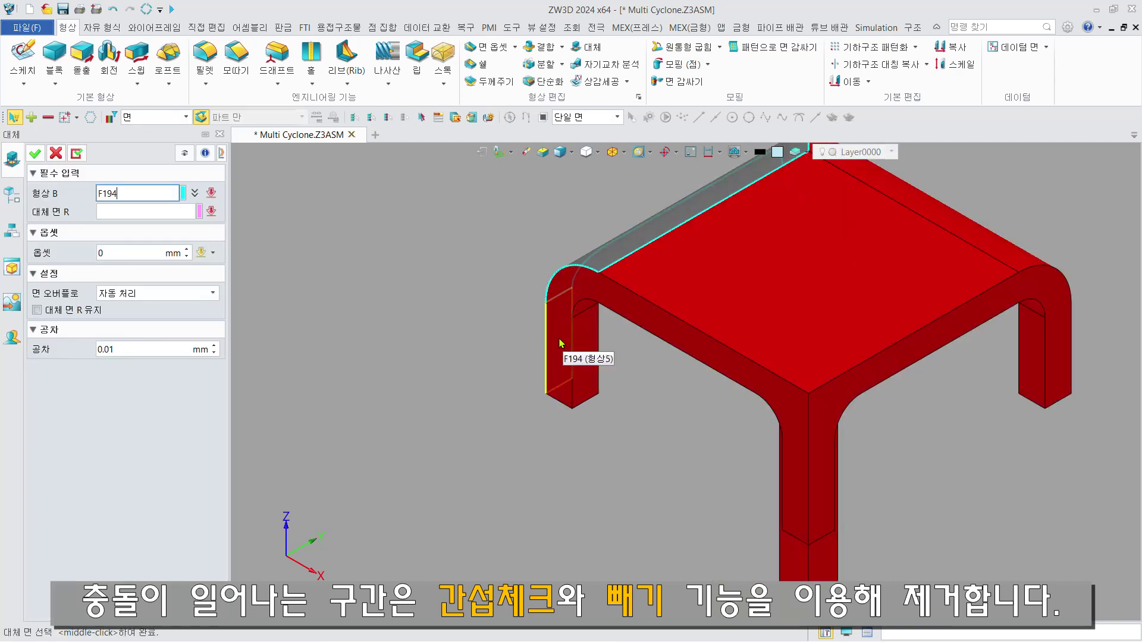
{"action": "middle_click", "coordinate": [476, 332]}
{"action": "left_click", "coordinate": [555, 336]}
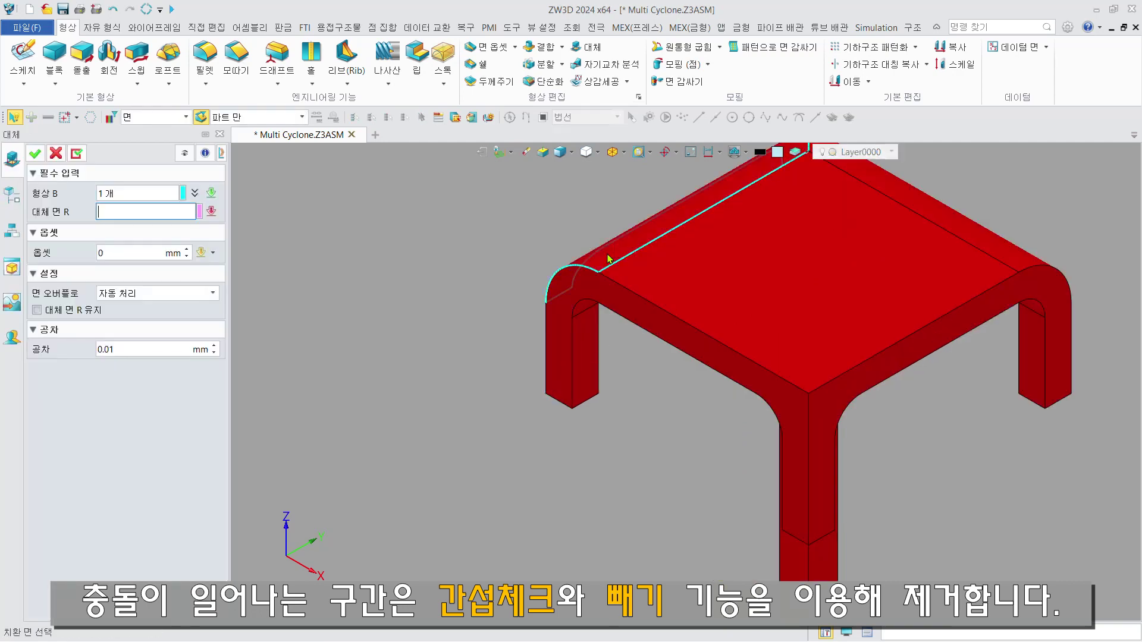
{"action": "middle_click", "coordinate": [555, 336]}
{"action": "middle_click", "coordinate": [554, 336]}
{"action": "left_click", "coordinate": [1030, 271]}
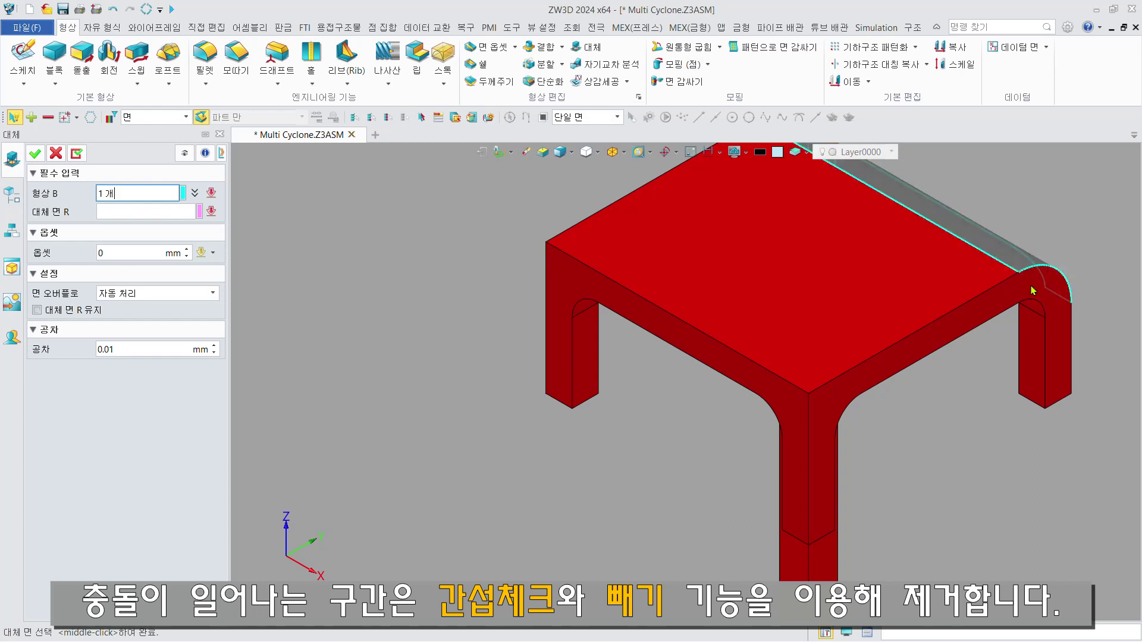
{"action": "middle_click", "coordinate": [1030, 271]}
{"action": "left_click", "coordinate": [1061, 330]}
{"action": "middle_click", "coordinate": [1063, 334]}
Pattern the squared-off interference solid circularly around the Z axis with 4 instances at 90 degrees.
{"action": "scroll", "coordinate": [833, 294], "scroll_direction": "down", "scroll_amount": 4}
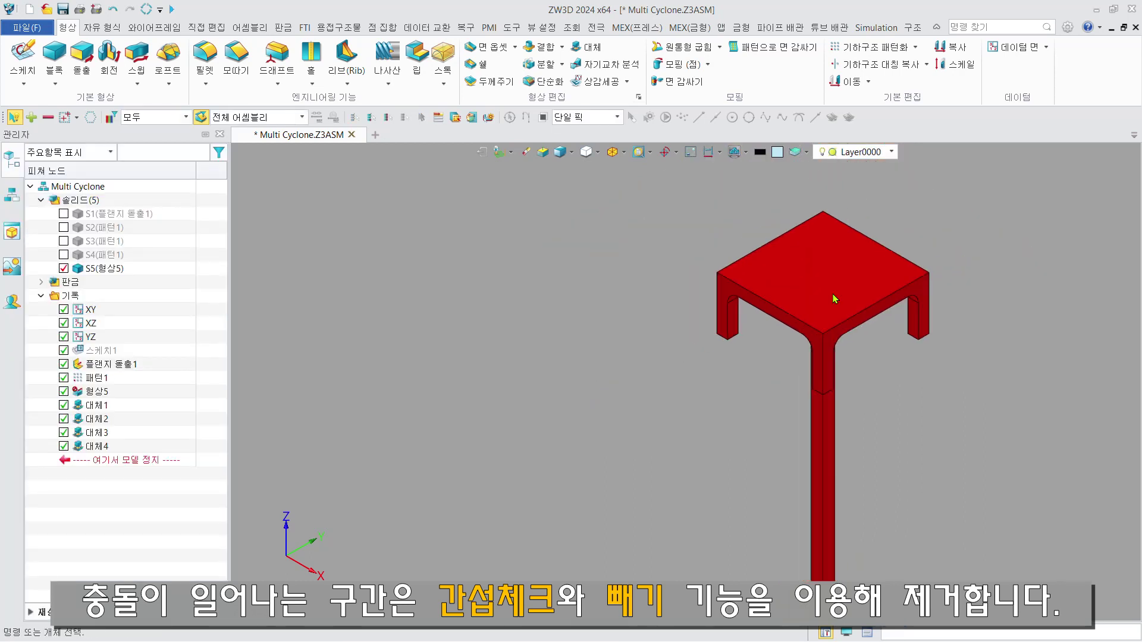
{"action": "scroll", "coordinate": [833, 293], "scroll_direction": "down", "scroll_amount": 4}
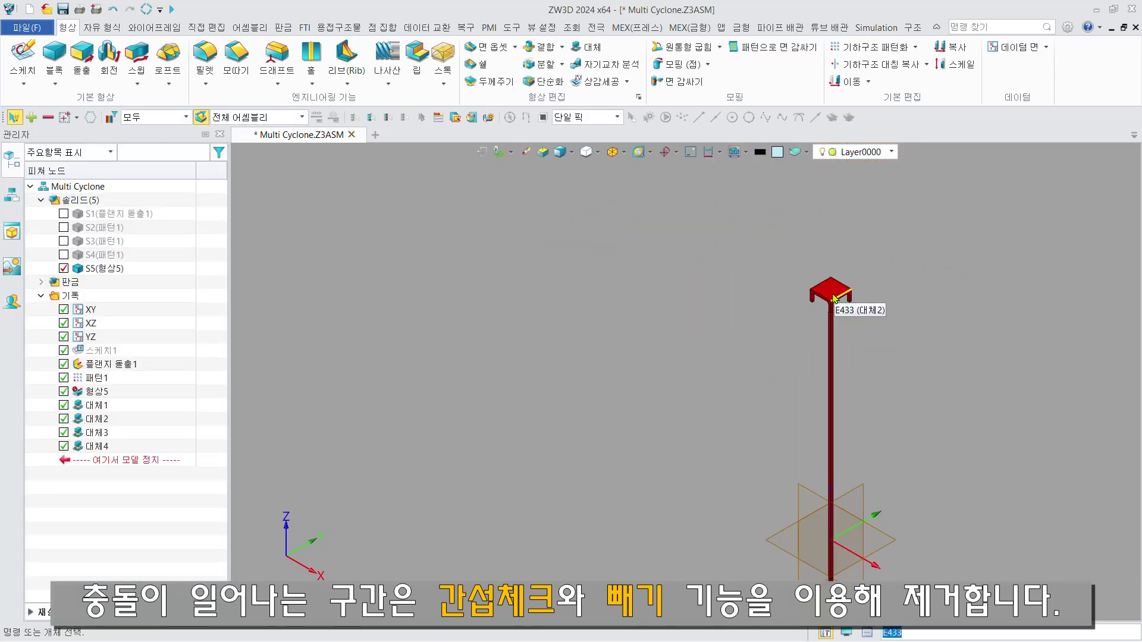
{"action": "left_click", "coordinate": [868, 49]}
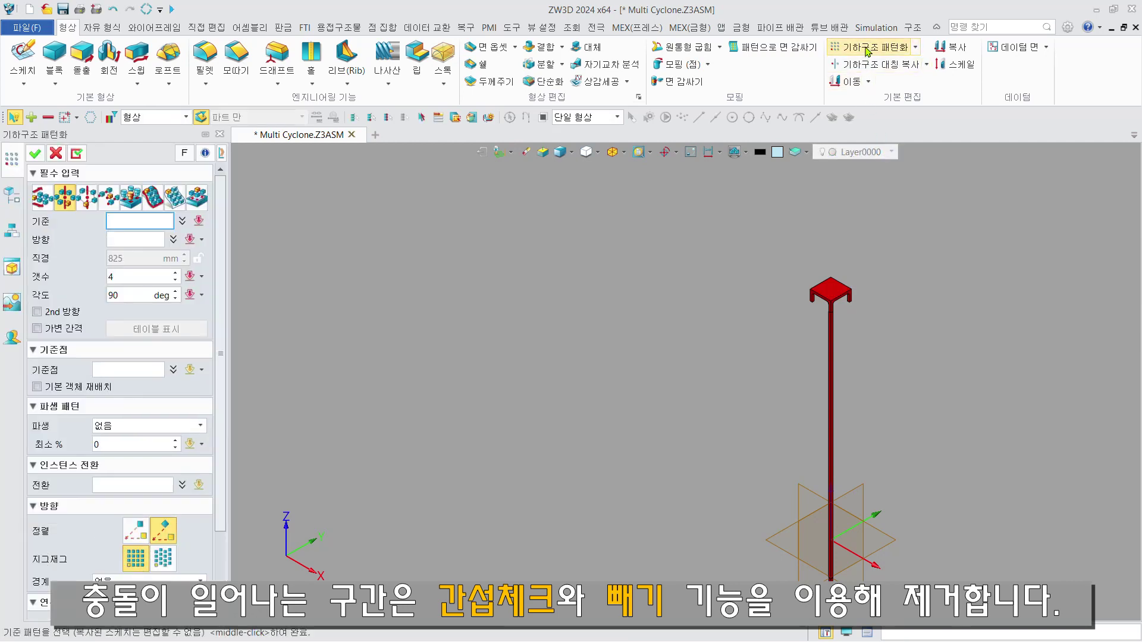
{"action": "left_click", "coordinate": [831, 321]}
{"action": "right_click", "coordinate": [714, 362]}
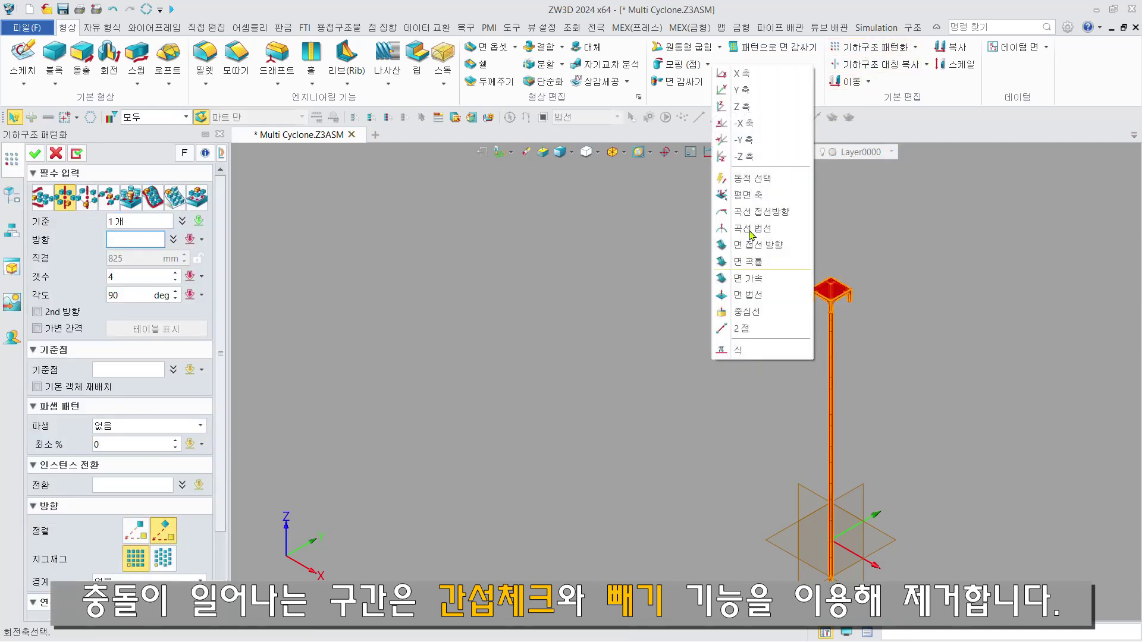
{"action": "left_click", "coordinate": [746, 110]}
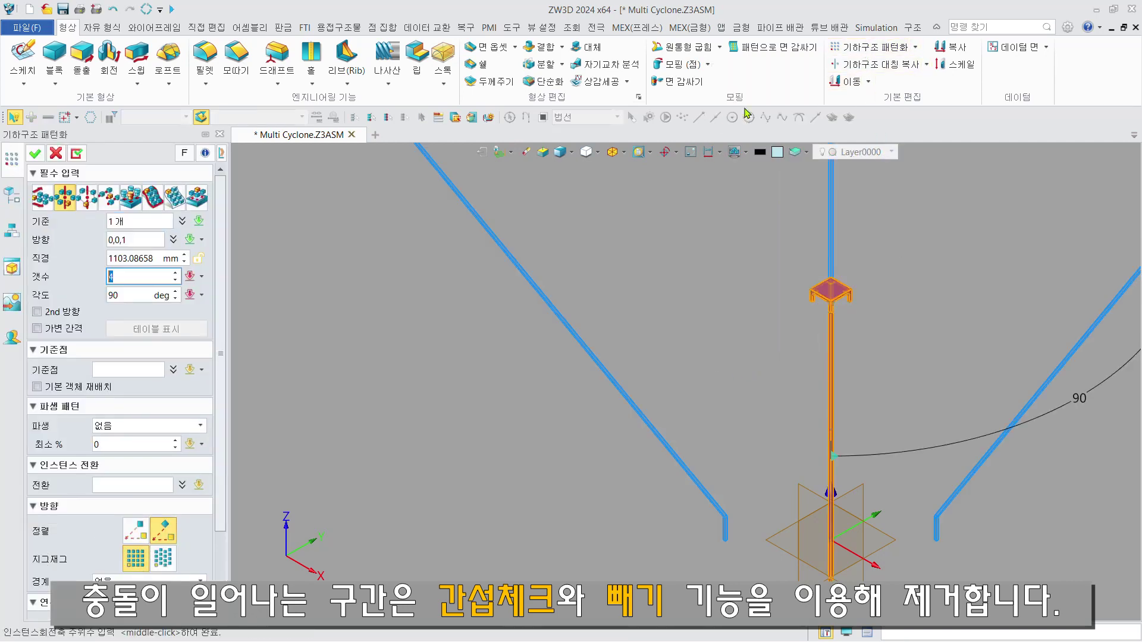
{"action": "left_click", "coordinate": [34, 155]}
{"action": "key", "text": "ctrl+f"}
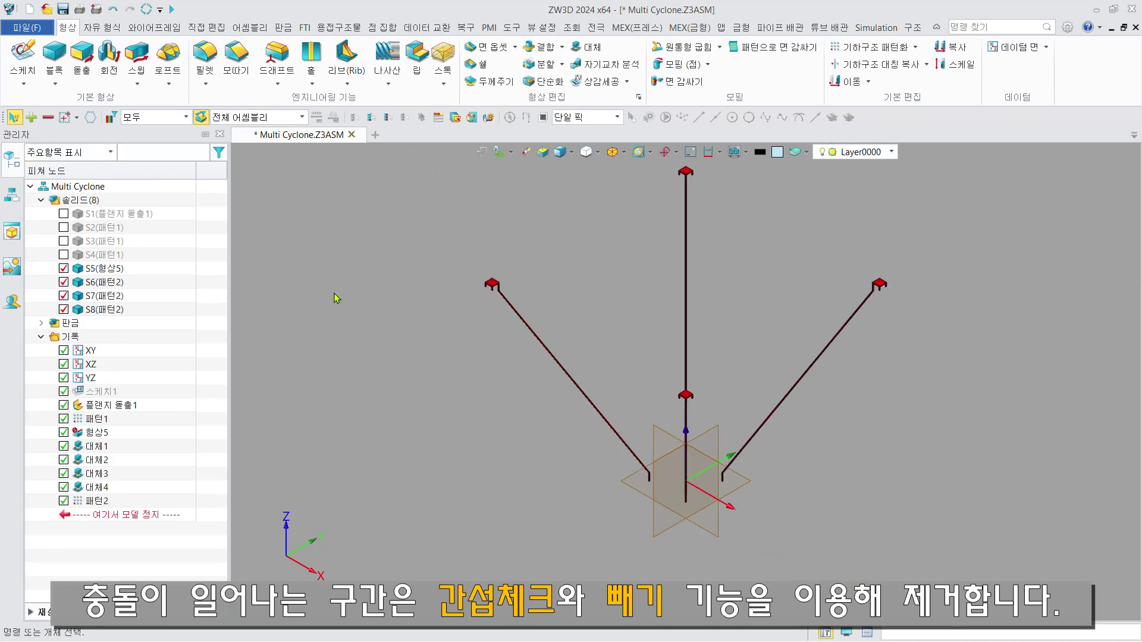
Show the four hidden sheet metal panels again.
{"action": "left_click", "coordinate": [110, 257]}
{"action": "left_click", "coordinate": [89, 214], "text": "shift"}
{"action": "left_click", "coordinate": [64, 213]}
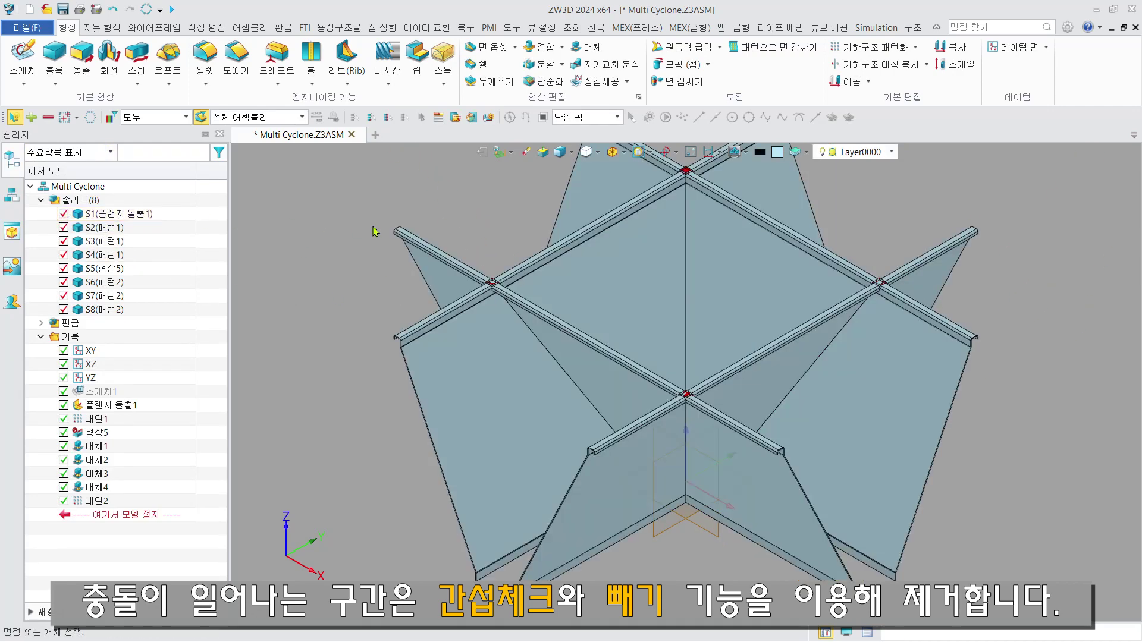
Subtract the four patterned interference solids from all four sheet metal panels.
{"action": "left_click", "coordinate": [562, 47]}
{"action": "left_click", "coordinate": [545, 97]}
{"action": "left_click", "coordinate": [592, 244]}
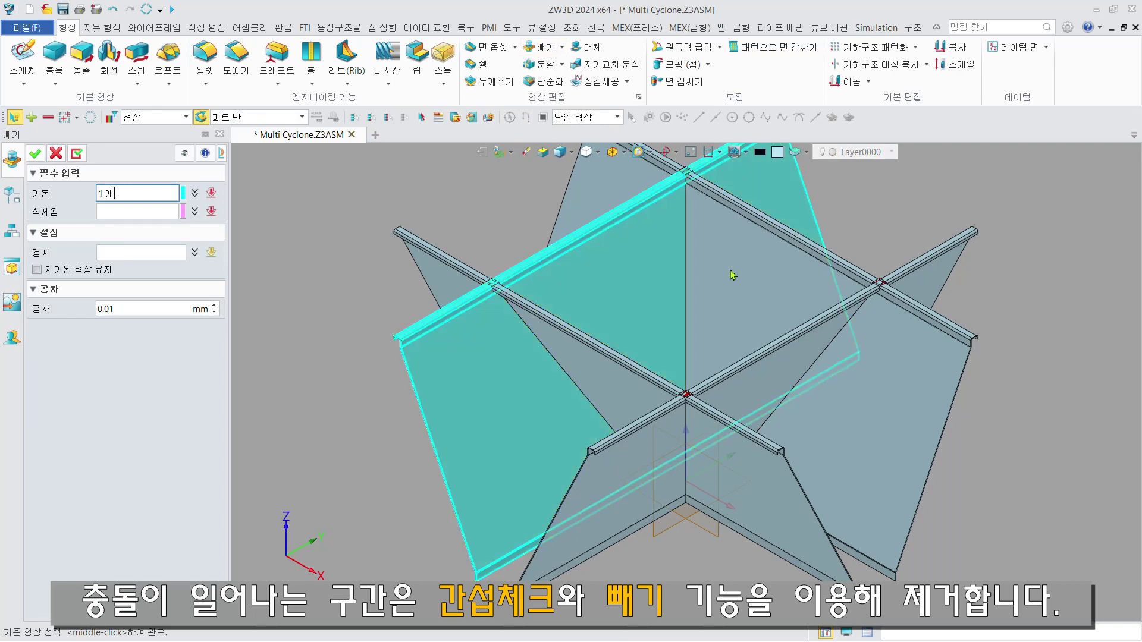
{"action": "left_click", "coordinate": [743, 278]}
{"action": "left_click", "coordinate": [612, 375]}
{"action": "middle_click", "coordinate": [886, 217]}
{"action": "left_click_drag", "start_coordinate": [886, 217], "coordinate": [425, 461]}
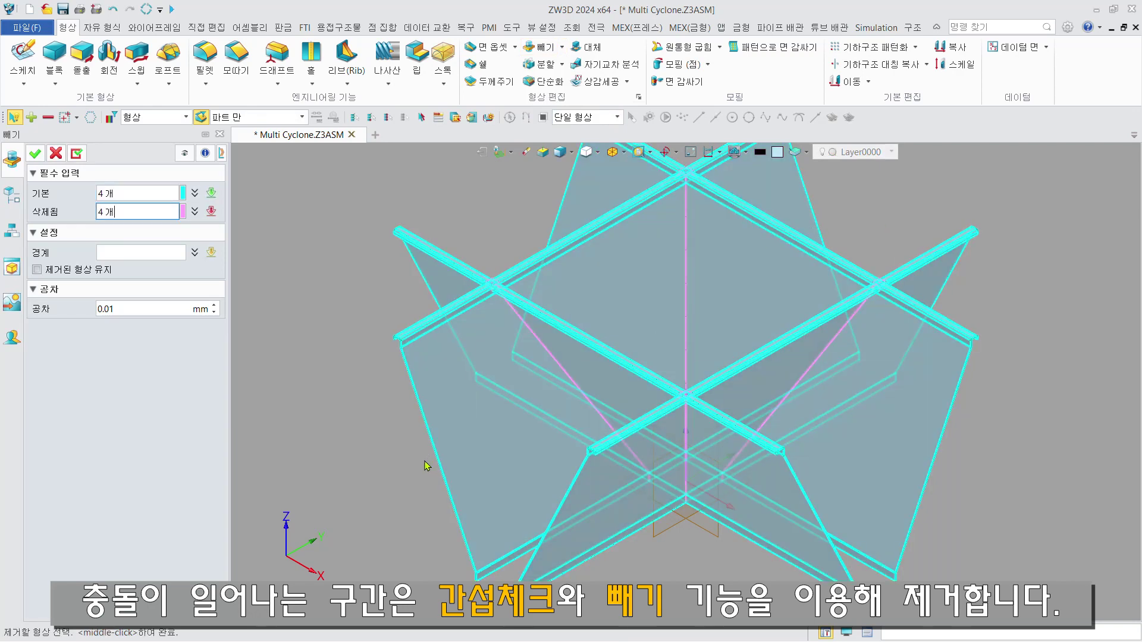
{"action": "left_click", "coordinate": [35, 153]}
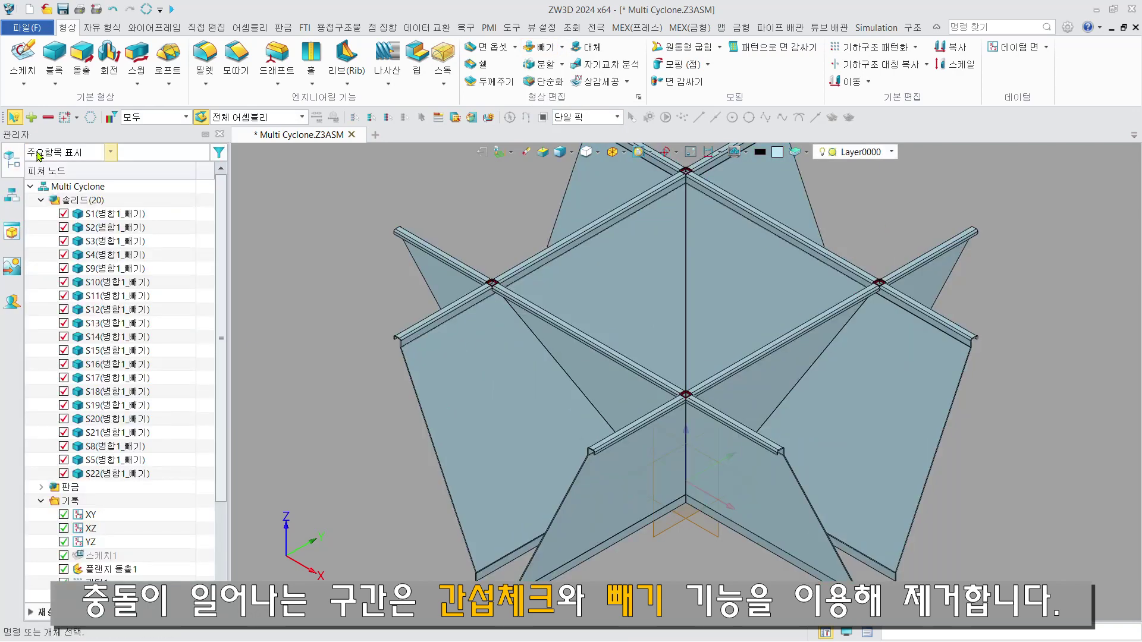
Delete the eight outer panel pieces that extend beyond the hopper's corners.
{"action": "left_click", "coordinate": [527, 152]}
{"action": "right_click", "coordinate": [505, 222]}
{"action": "left_click", "coordinate": [530, 289]}
{"action": "left_click_drag", "start_coordinate": [458, 216], "coordinate": [402, 334]}
{"action": "left_click_drag", "start_coordinate": [1033, 232], "coordinate": [947, 381]}
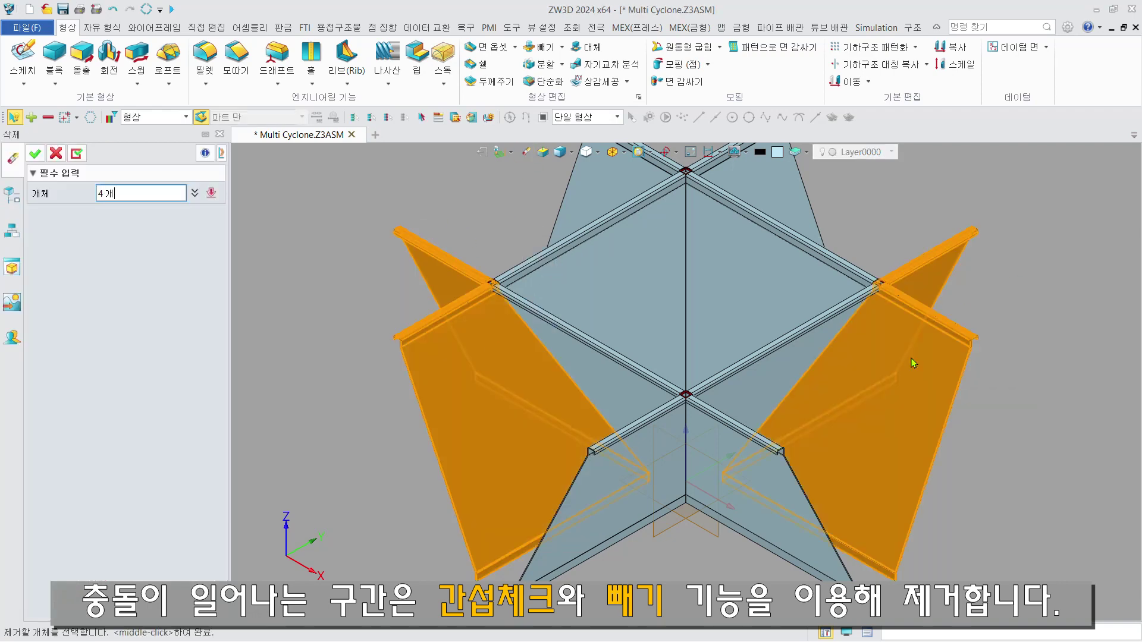
{"action": "middle_click_drag", "start_coordinate": [913, 362], "coordinate": [865, 463]}
{"action": "left_click_drag", "start_coordinate": [793, 209], "coordinate": [556, 268]}
{"action": "middle_click_drag", "start_coordinate": [571, 296], "coordinate": [573, 196]}
{"action": "left_click", "coordinate": [686, 477]}
{"action": "left_click", "coordinate": [598, 477]}
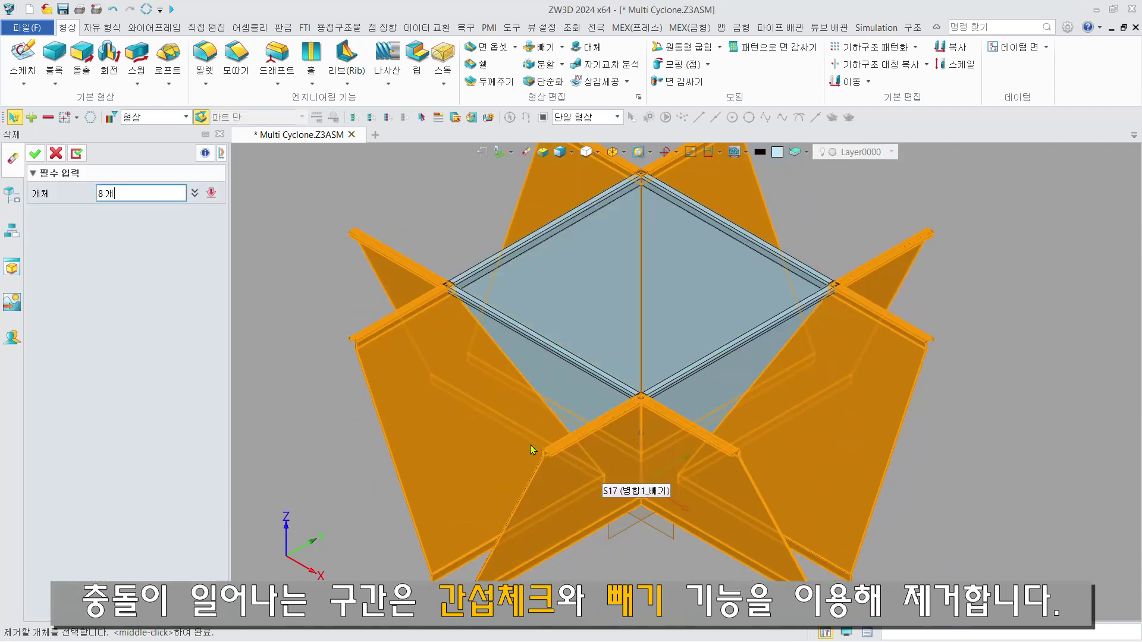
{"action": "left_click", "coordinate": [76, 156]}
Delete the eight small leftover solids at the hopper's four corners.
{"action": "scroll", "coordinate": [628, 462], "scroll_direction": "up", "scroll_amount": 4}
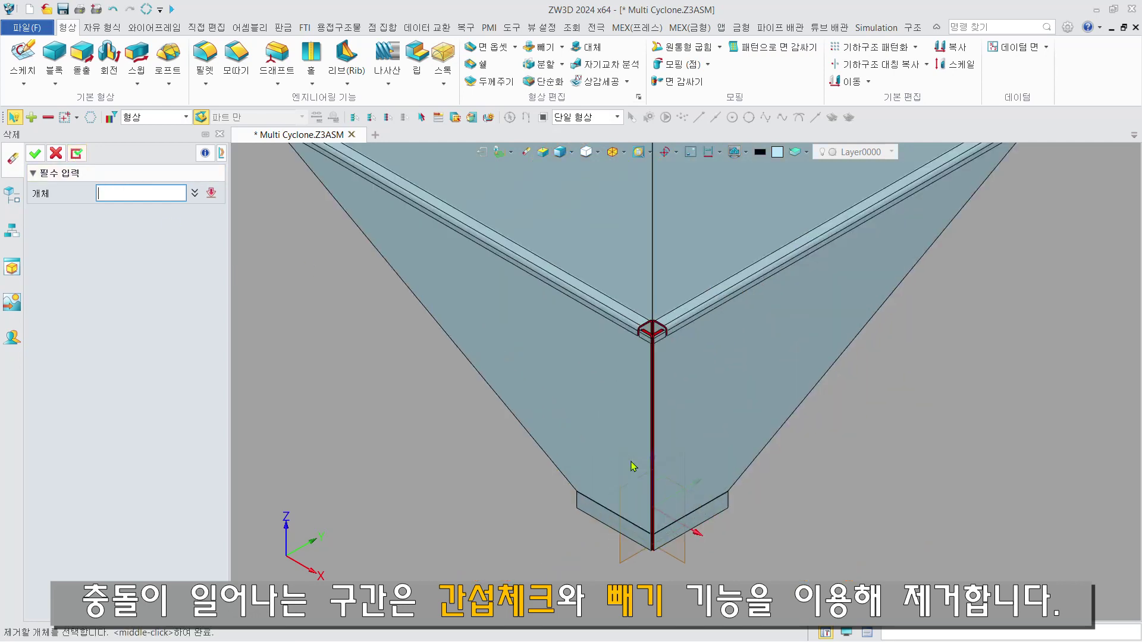
{"action": "left_click", "coordinate": [652, 334]}
{"action": "middle_click_drag", "start_coordinate": [720, 368], "coordinate": [655, 443]}
{"action": "scroll", "coordinate": [656, 443], "scroll_direction": "down", "scroll_amount": 3}
{"action": "scroll", "coordinate": [809, 306], "scroll_direction": "up", "scroll_amount": 4}
{"action": "left_click", "coordinate": [808, 309]}
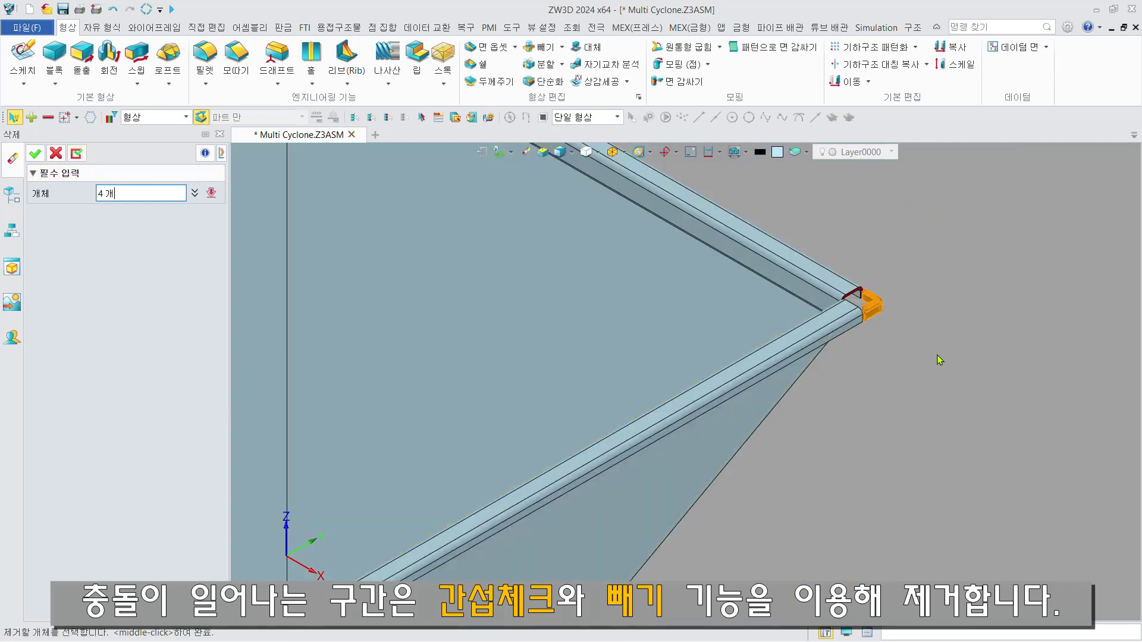
{"action": "scroll", "coordinate": [572, 300], "scroll_direction": "down", "scroll_amount": 2}
{"action": "middle_click_drag", "start_coordinate": [572, 300], "coordinate": [788, 507]}
{"action": "scroll", "coordinate": [499, 258], "scroll_direction": "up", "scroll_amount": 2}
{"action": "left_click_drag", "start_coordinate": [572, 241], "coordinate": [709, 328]}
{"action": "scroll", "coordinate": [528, 430], "scroll_direction": "down", "scroll_amount": 1}
{"action": "middle_click_drag", "start_coordinate": [528, 430], "coordinate": [961, 126]}
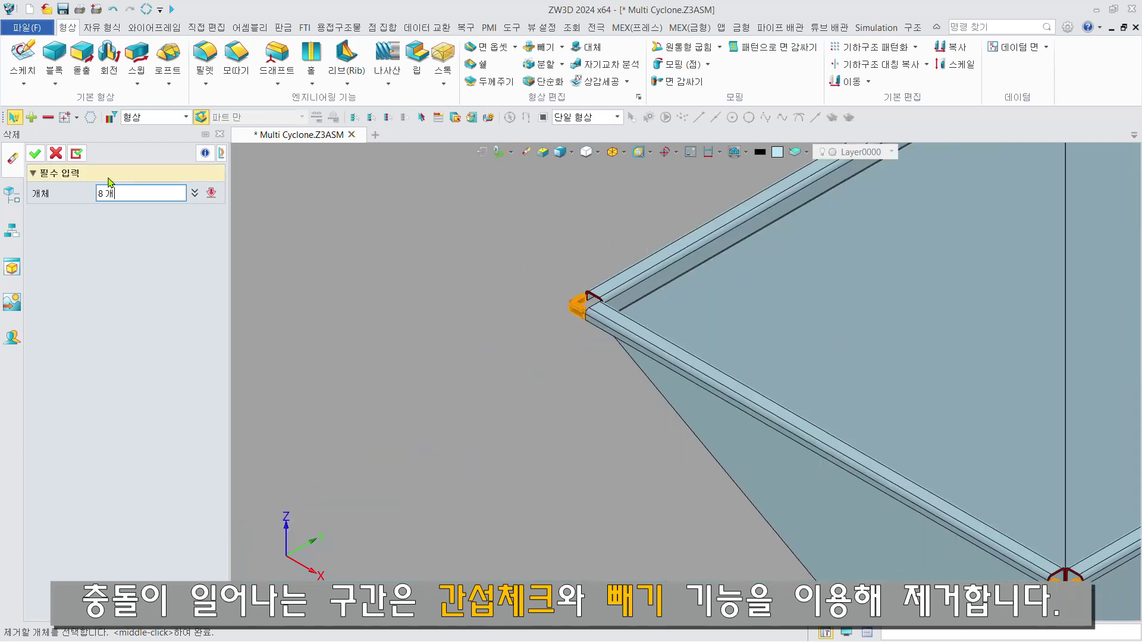
{"action": "left_click", "coordinate": [76, 154]}
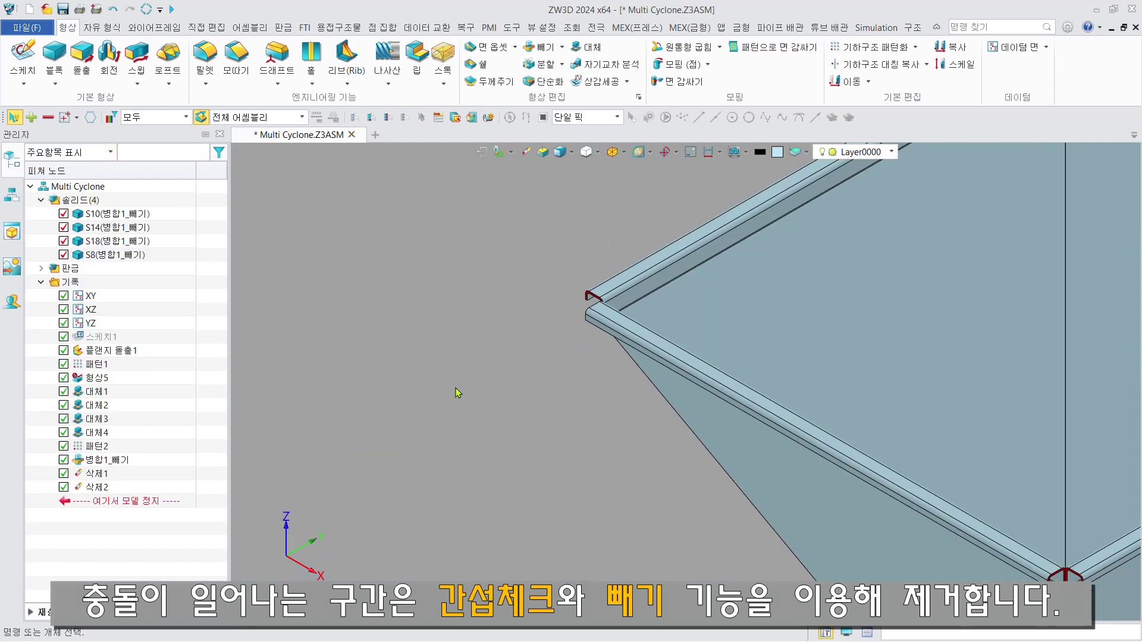
Unfold the bends of the four hopper panels one after another.
{"action": "key", "text": "ctrl+a"}
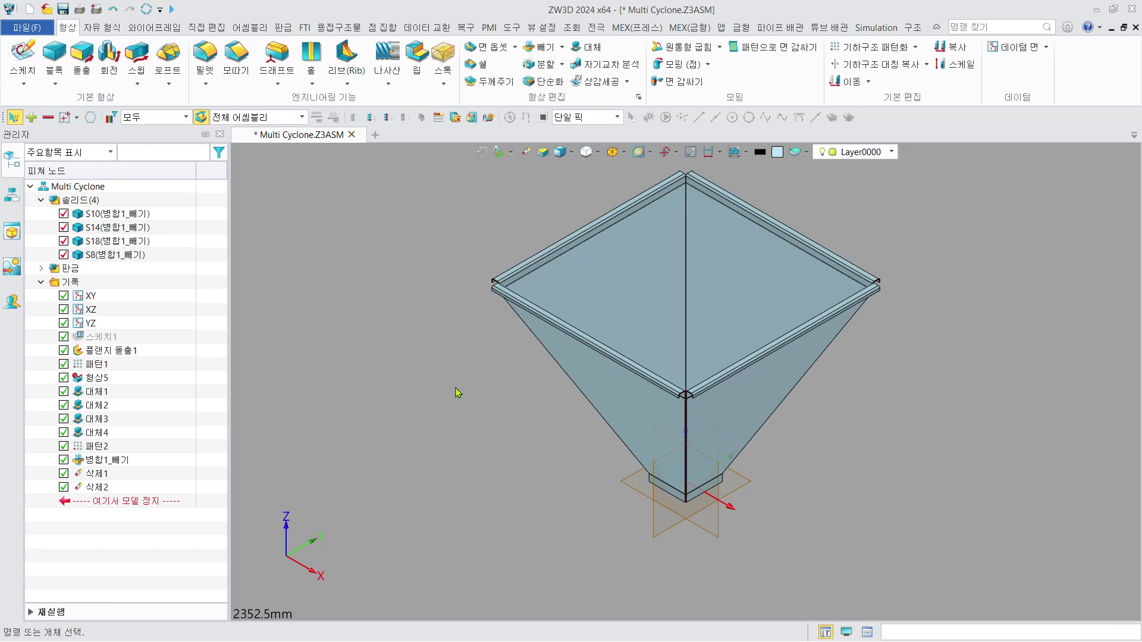
{"action": "left_click", "coordinate": [284, 27]}
{"action": "left_click", "coordinate": [578, 60]}
{"action": "left_click", "coordinate": [609, 275]}
{"action": "middle_click", "coordinate": [609, 275]}
{"action": "middle_click", "coordinate": [609, 275]}
{"action": "left_click", "coordinate": [715, 286]}
{"action": "middle_click", "coordinate": [715, 285]}
{"action": "middle_click", "coordinate": [716, 288]}
{"action": "left_click", "coordinate": [730, 372]}
{"action": "middle_click", "coordinate": [729, 372]}
{"action": "middle_click", "coordinate": [729, 372]}
{"action": "left_click", "coordinate": [677, 415]}
{"action": "middle_click", "coordinate": [678, 417]}
{"action": "middle_click_drag", "start_coordinate": [676, 417], "coordinate": [659, 392]}
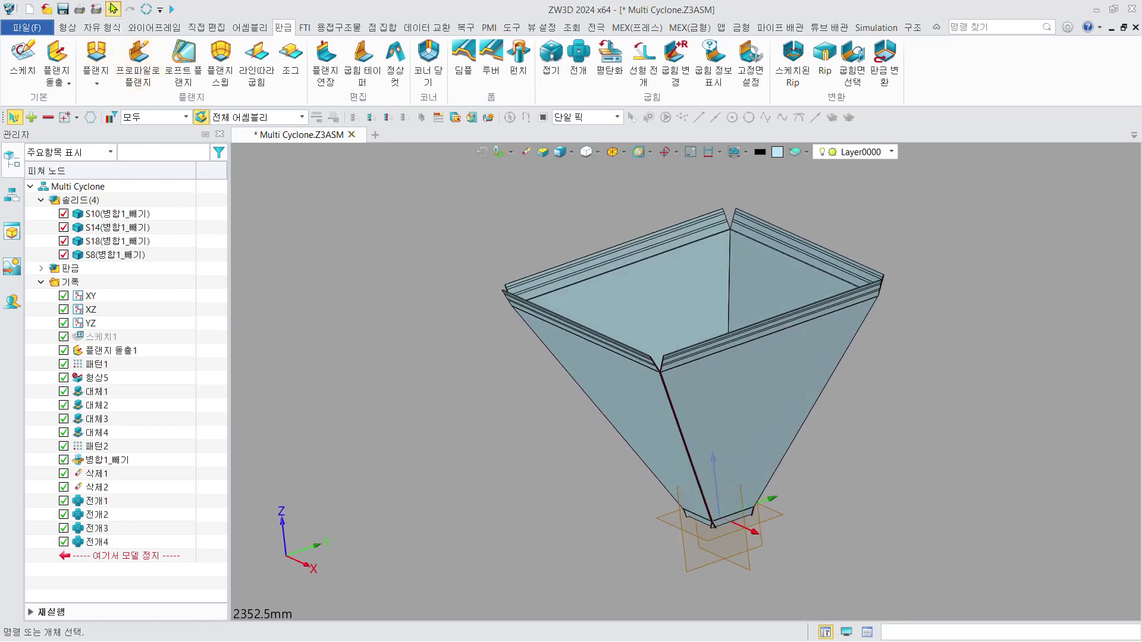
Undo the four panel unfold operations.
{"action": "left_click", "coordinate": [112, 9]}
{"action": "left_click", "coordinate": [113, 9]}
{"action": "left_click", "coordinate": [113, 9]}
{"action": "left_click", "coordinate": [113, 8]}
{"action": "key", "text": "ctrl+Home"}
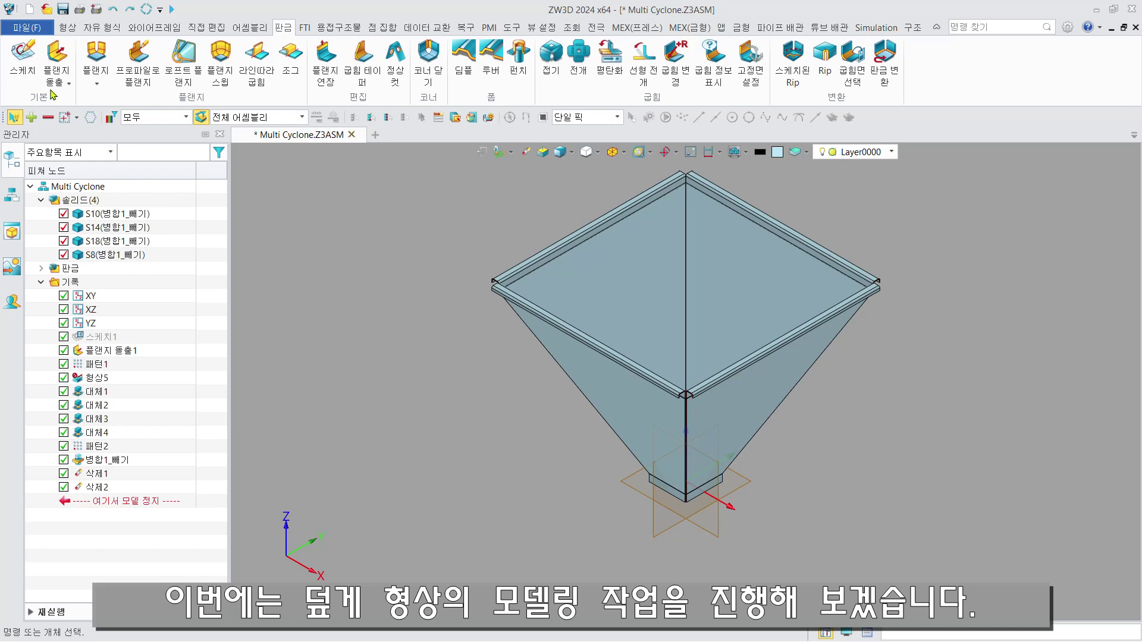
Start a sketch on the hopper's top flange face and place a rectangle's first corner where two outer flange edges intersect.
{"action": "left_click", "coordinate": [22, 62]}
{"action": "left_click", "coordinate": [497, 280]}
{"action": "middle_click", "coordinate": [497, 279]}
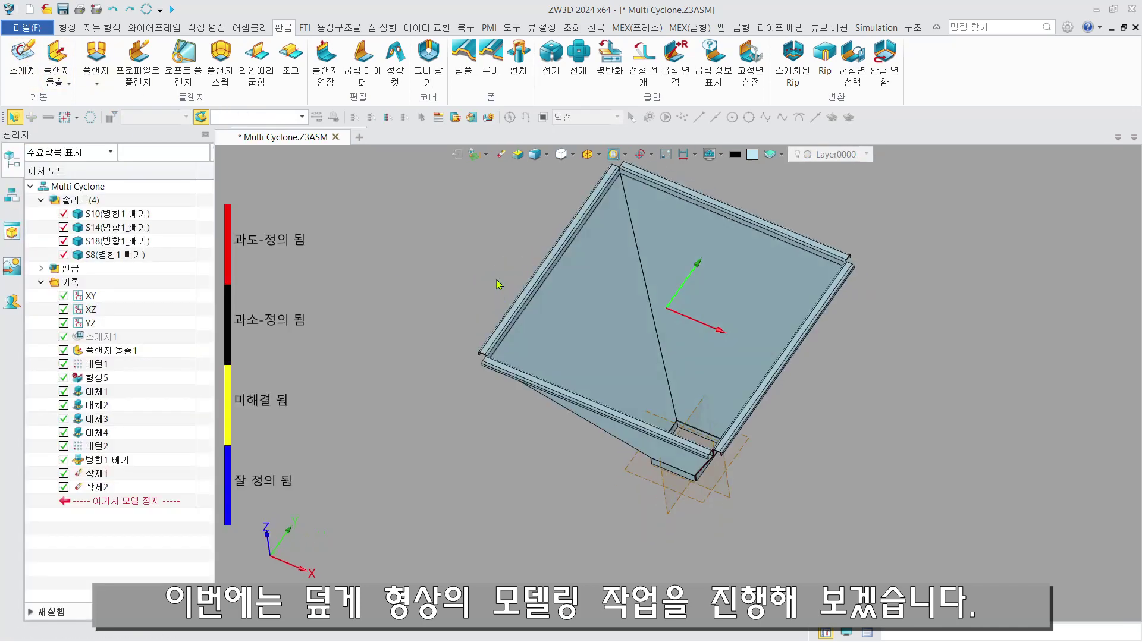
{"action": "left_click", "coordinate": [146, 64]}
{"action": "scroll", "coordinate": [546, 238], "scroll_direction": "up", "scroll_amount": 3}
{"action": "right_click", "coordinate": [538, 265]}
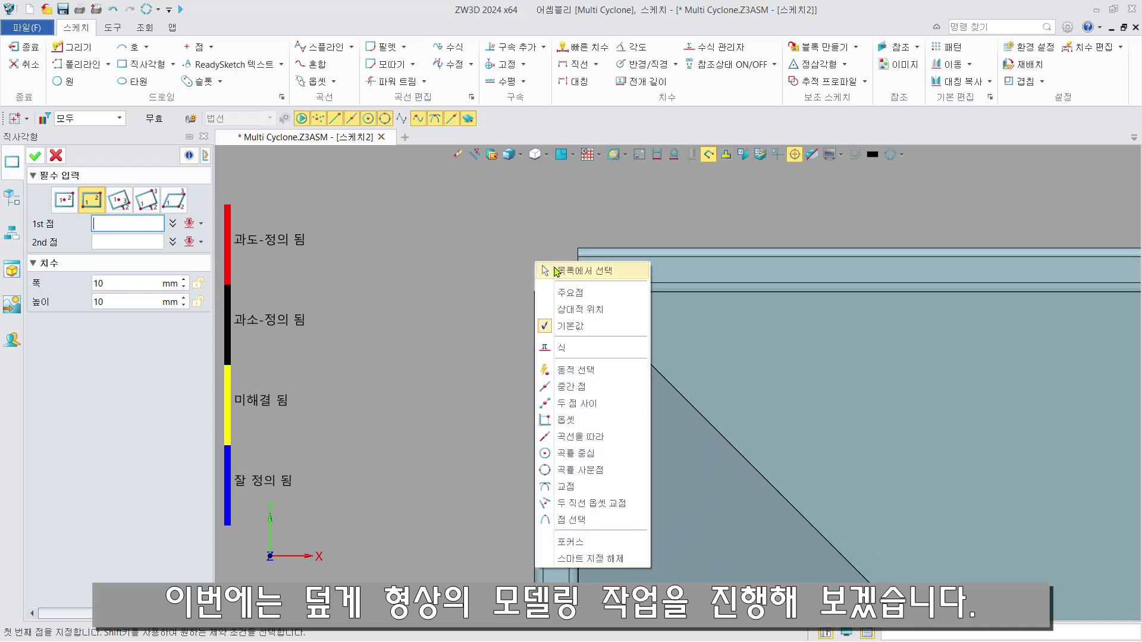
{"action": "left_click", "coordinate": [570, 487]}
{"action": "left_click", "coordinate": [536, 247]}
Complete the rectangle by placing its second corner at the intersection of the diagonally opposite outer flange edges.
{"action": "scroll", "coordinate": [535, 250], "scroll_direction": "down", "scroll_amount": 3}
{"action": "scroll", "coordinate": [691, 436], "scroll_direction": "down", "scroll_amount": 1}
{"action": "middle_click_drag", "start_coordinate": [845, 497], "coordinate": [504, 215]}
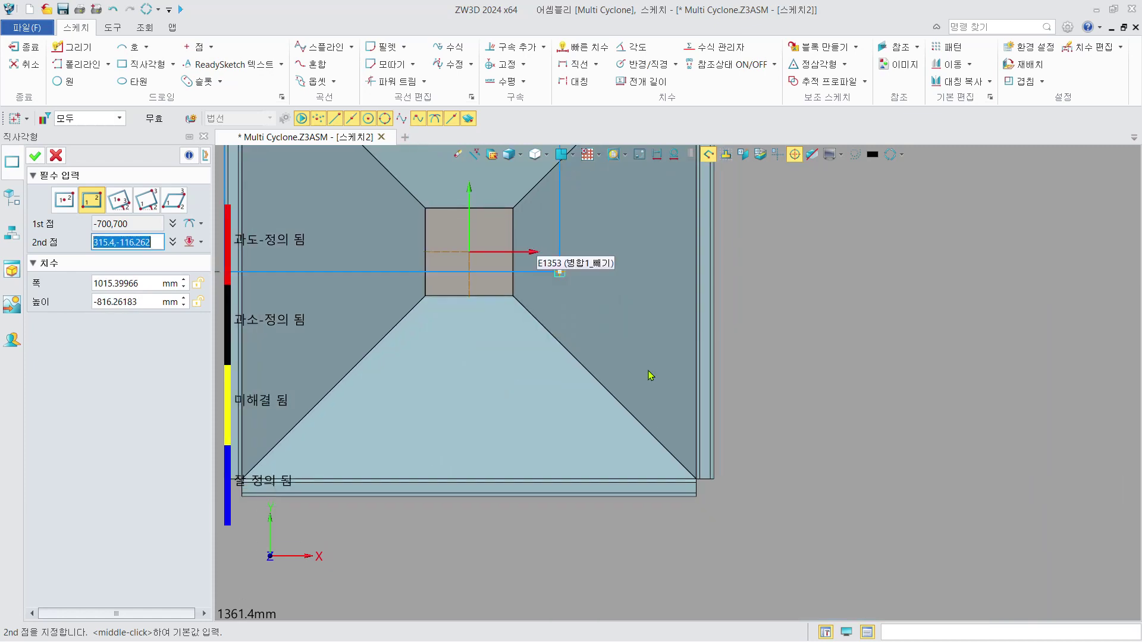
{"action": "scroll", "coordinate": [723, 497], "scroll_direction": "up", "scroll_amount": 7}
{"action": "right_click", "coordinate": [703, 481]}
{"action": "left_click", "coordinate": [751, 415]}
{"action": "left_click", "coordinate": [608, 485]}
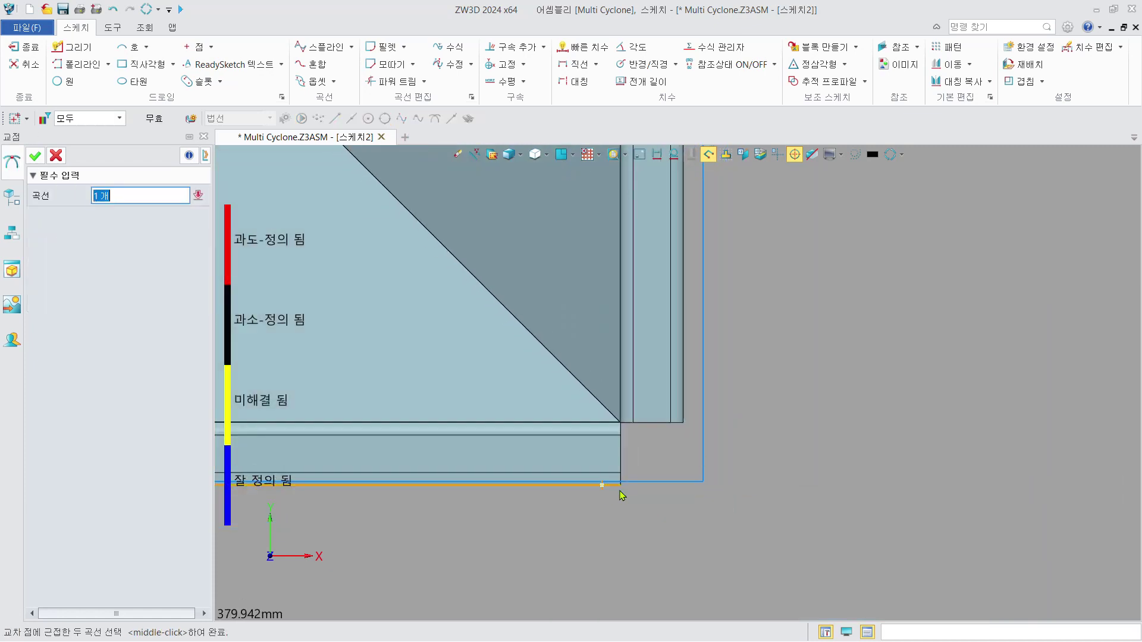
{"action": "left_click", "coordinate": [684, 402]}
{"action": "middle_click", "coordinate": [772, 428]}
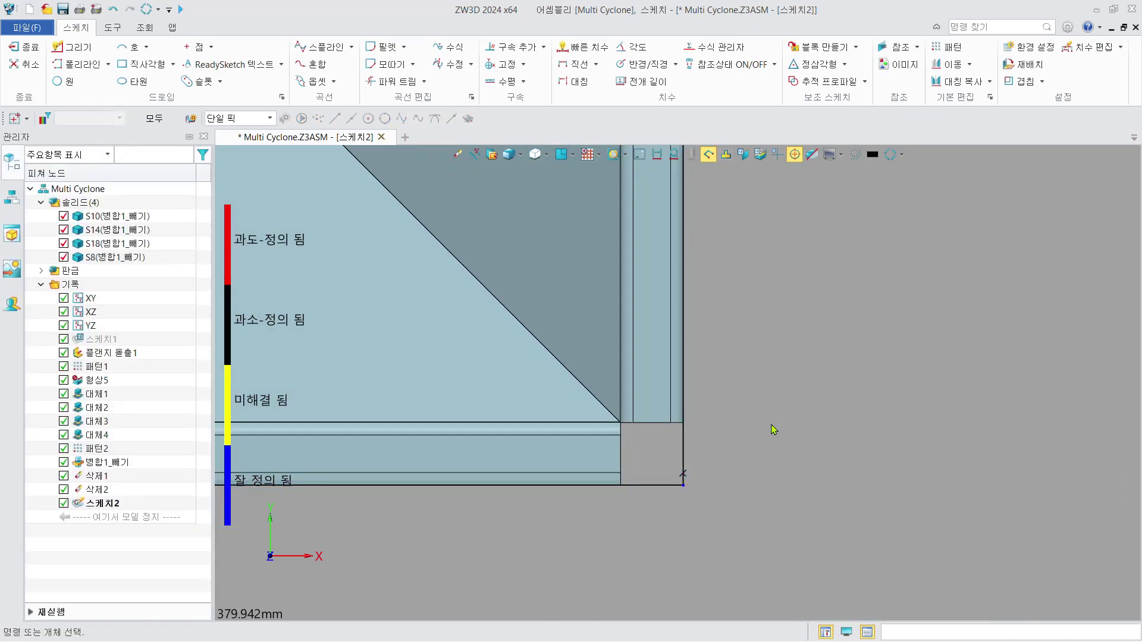
{"action": "scroll", "coordinate": [660, 286], "scroll_direction": "down", "scroll_amount": 8}
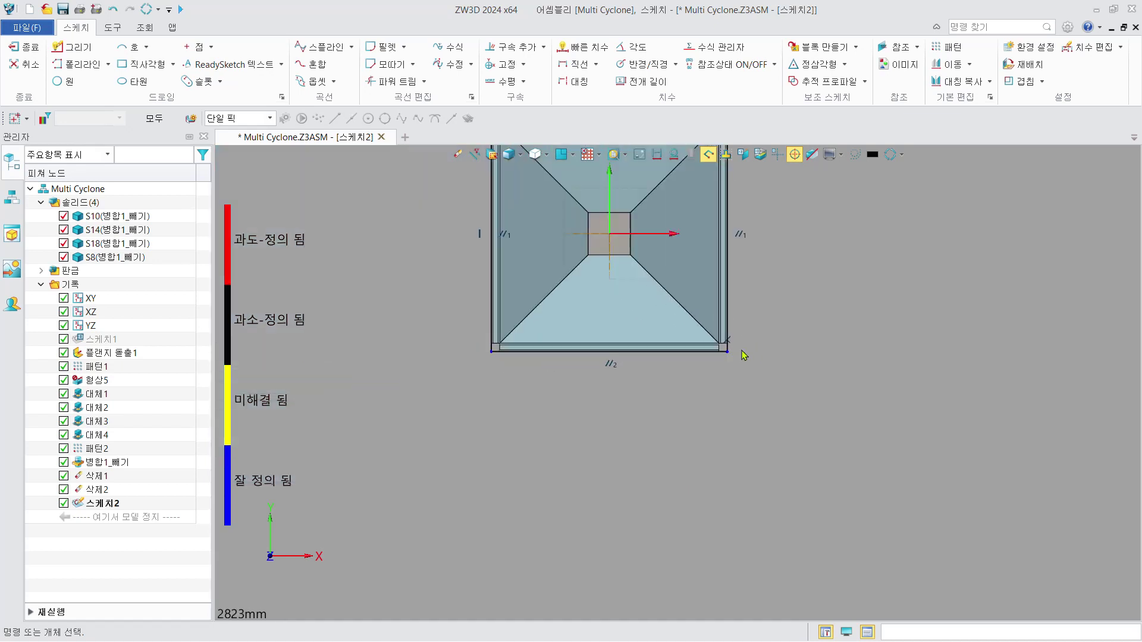
{"action": "middle_click_drag", "start_coordinate": [684, 307], "coordinate": [654, 441]}
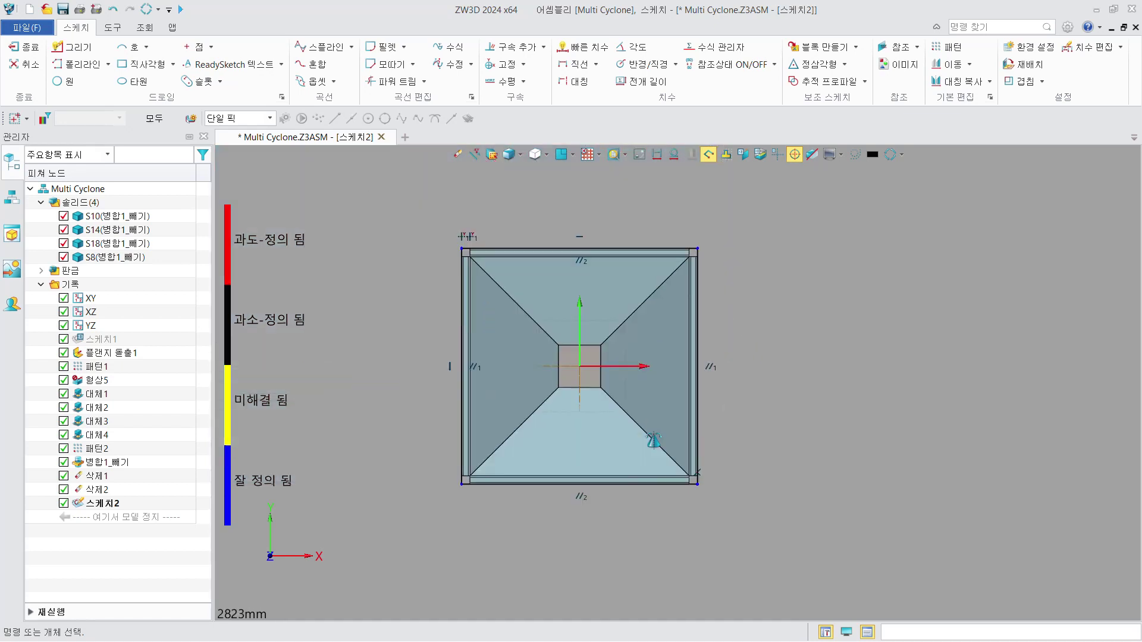
{"action": "left_click", "coordinate": [669, 483]}
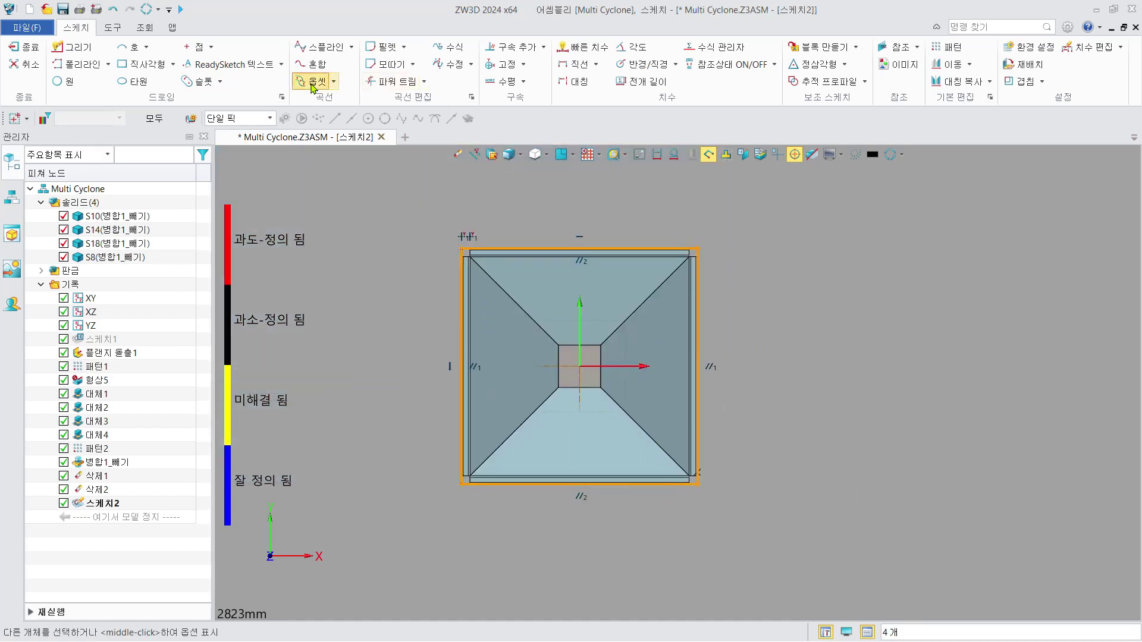
{"action": "left_click", "coordinate": [314, 81]}
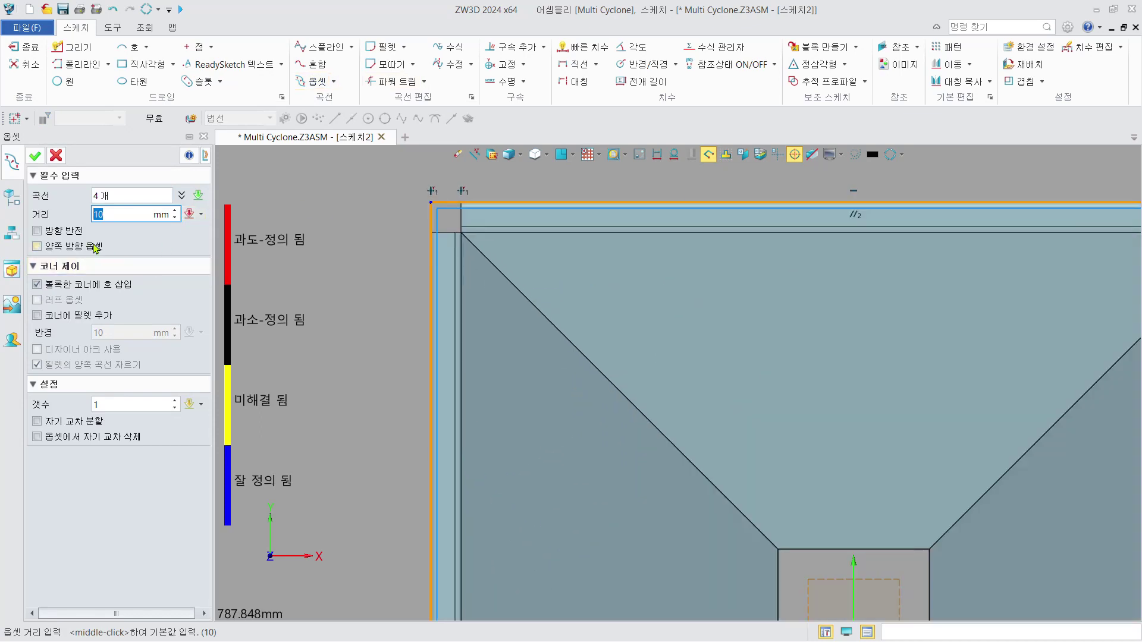
{"action": "left_click", "coordinate": [74, 232]}
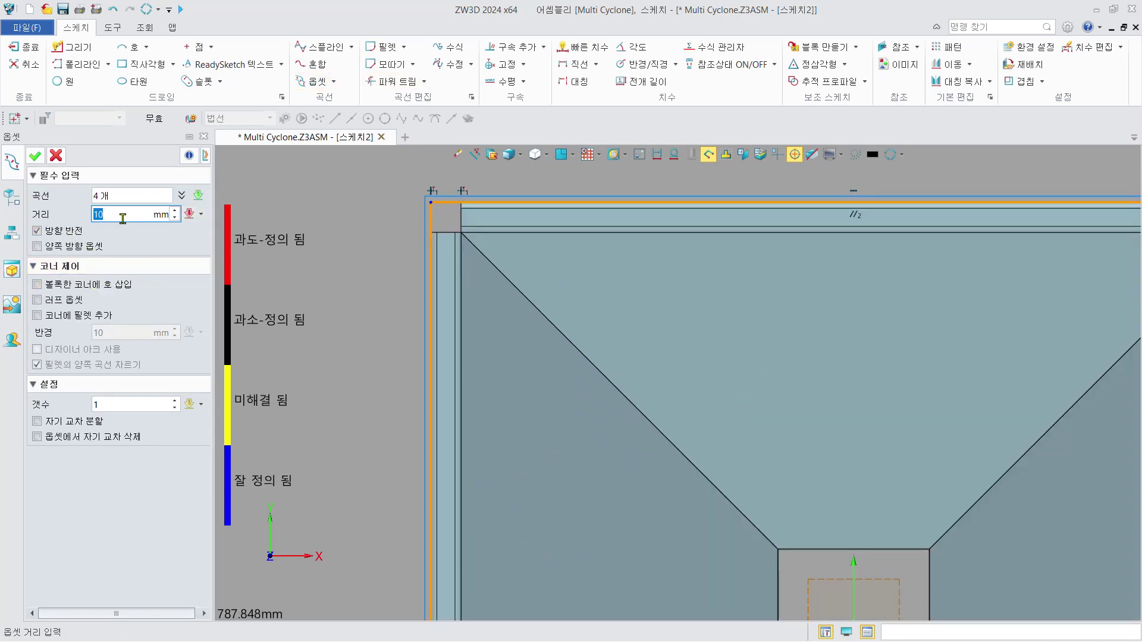
{"action": "key", "text": "Escape"}
Finish the rectangle sketch and create a 5 mm thick Tab from it as the cover plate on the hopper's top.
{"action": "left_click", "coordinate": [35, 48]}
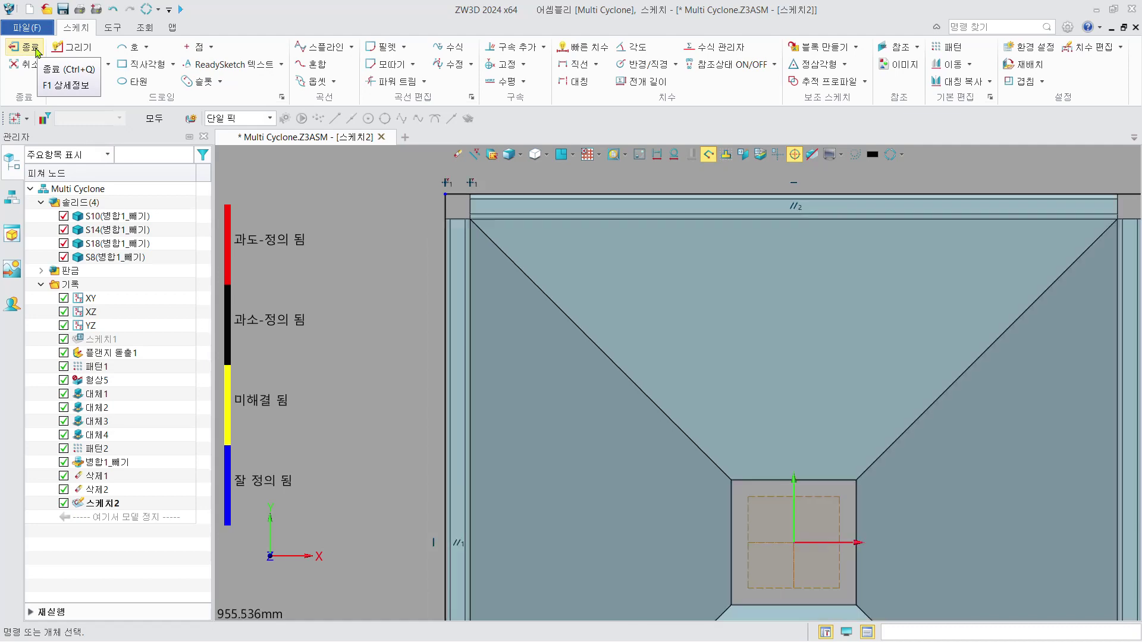
{"action": "left_click", "coordinate": [27, 47]}
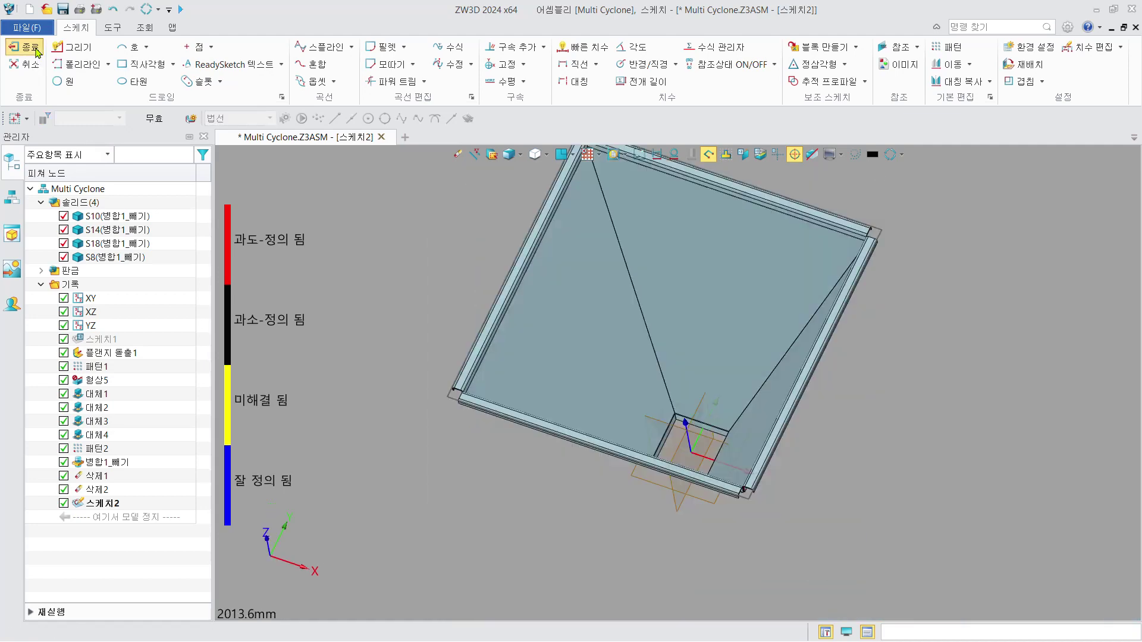
{"action": "left_click", "coordinate": [93, 79]}
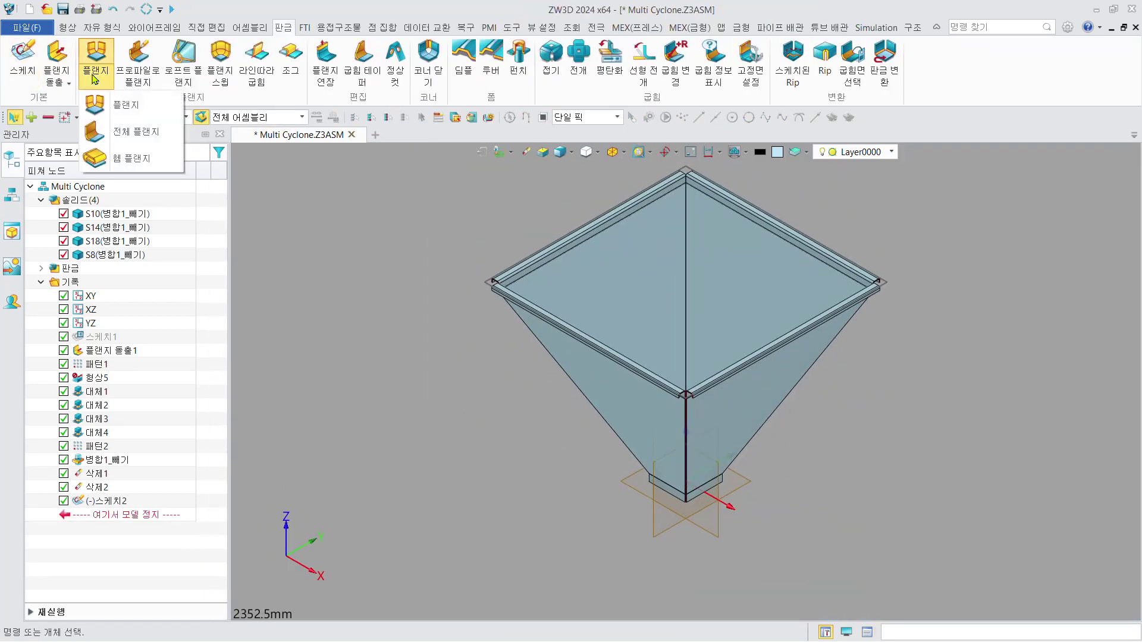
{"action": "left_click", "coordinate": [59, 80]}
{"action": "left_click", "coordinate": [96, 108]}
{"action": "left_click", "coordinate": [485, 286]}
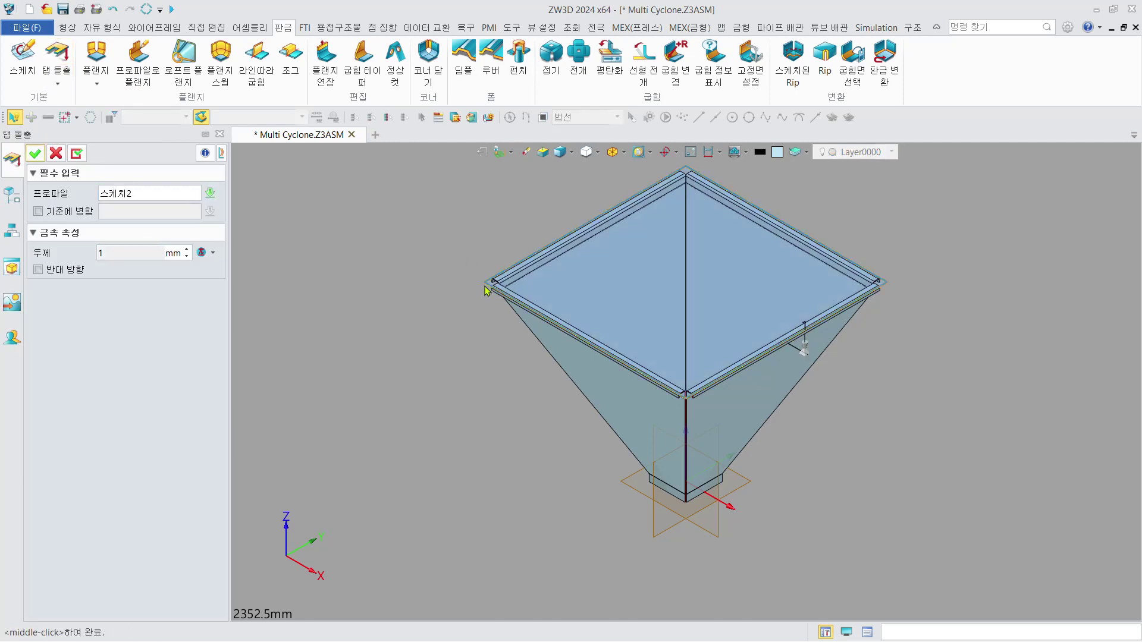
{"action": "key", "text": "ctrl+Down"}
{"action": "scroll", "coordinate": [452, 270], "scroll_direction": "up", "scroll_amount": 8}
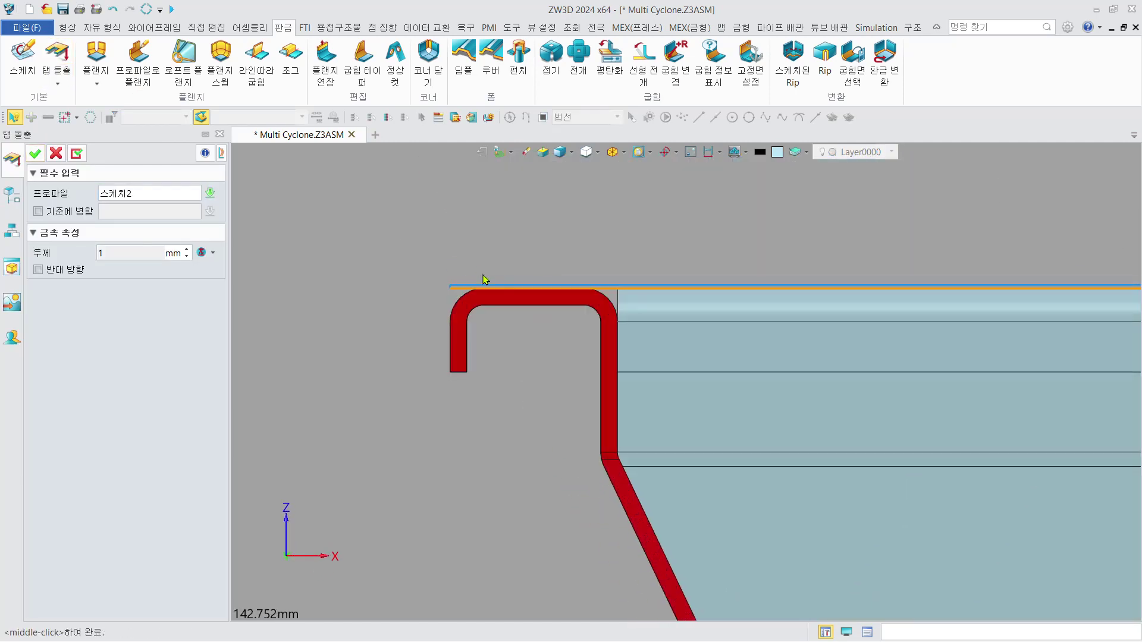
{"action": "left_click", "coordinate": [212, 254]}
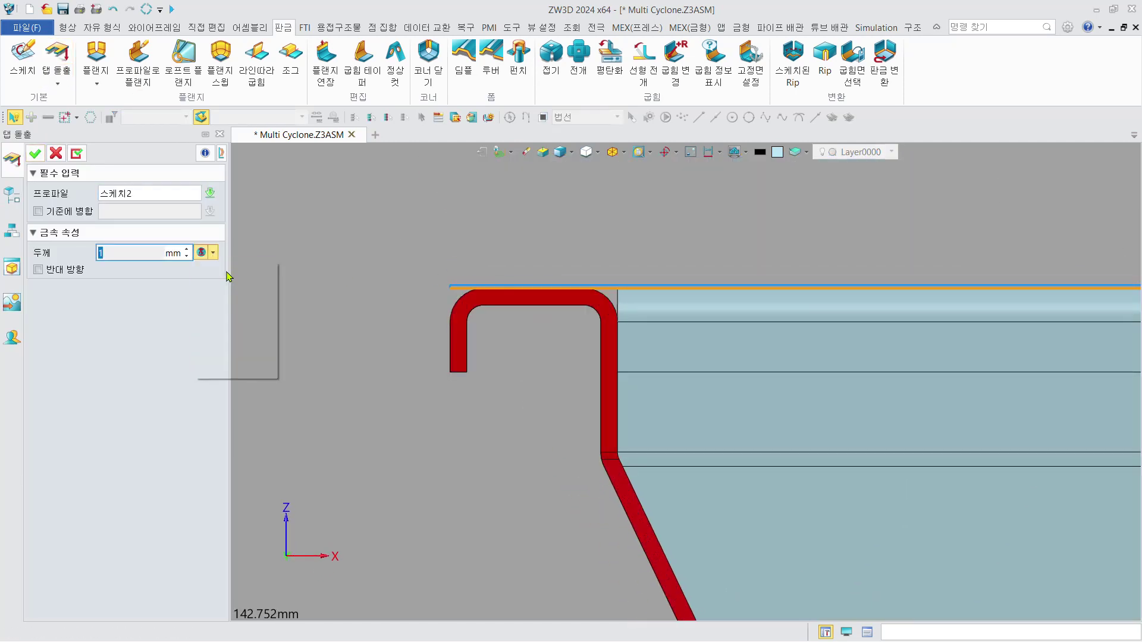
{"action": "left_click", "coordinate": [226, 273]}
{"action": "type", "text": "5"}
{"action": "middle_click", "coordinate": [225, 273]}
Start a Full Flange on one side edge of the cover plate, positioned so its wall lies outside the plate edge.
{"action": "left_click", "coordinate": [97, 80]}
{"action": "left_click", "coordinate": [131, 133]}
{"action": "right_click_drag", "start_coordinate": [362, 250], "coordinate": [366, 265]}
{"action": "left_click", "coordinate": [366, 267]}
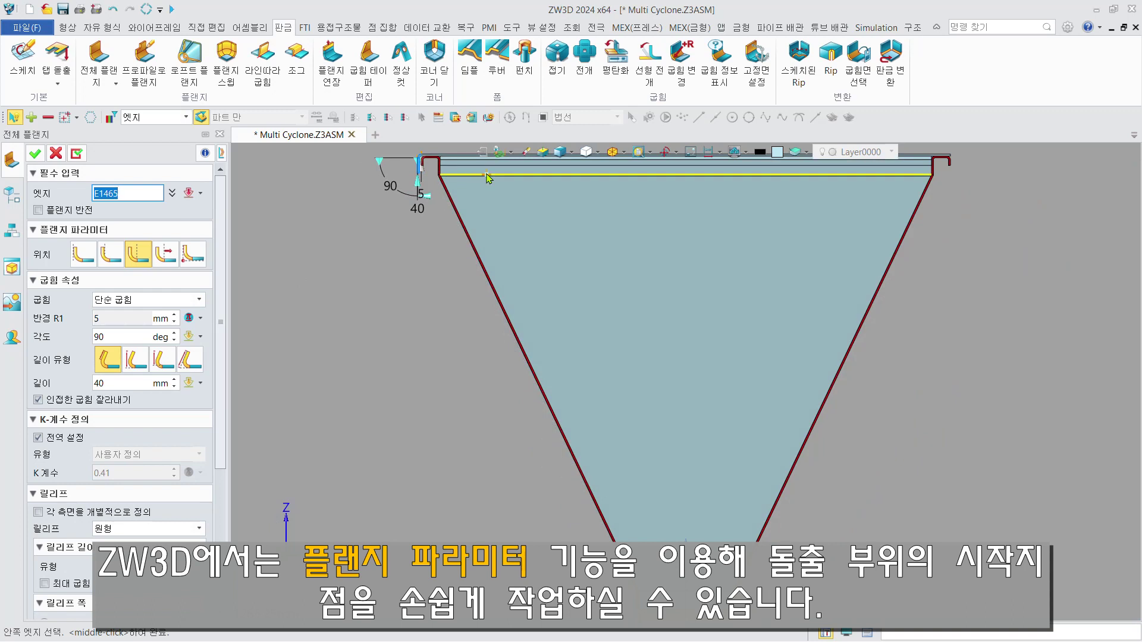
{"action": "scroll", "coordinate": [417, 155], "scroll_direction": "up", "scroll_amount": 5}
{"action": "left_click", "coordinate": [83, 256]}
{"action": "left_click", "coordinate": [111, 257]}
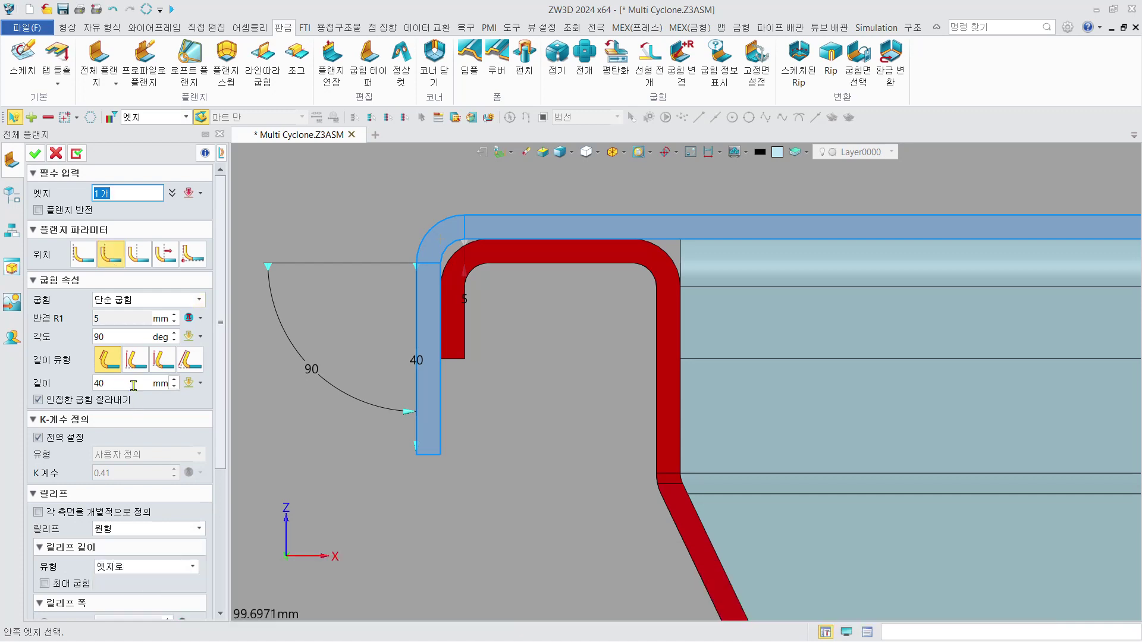
Add the cover plate's remaining three side edges to the full flange.
{"action": "scroll", "coordinate": [684, 239], "scroll_direction": "down", "scroll_amount": 8}
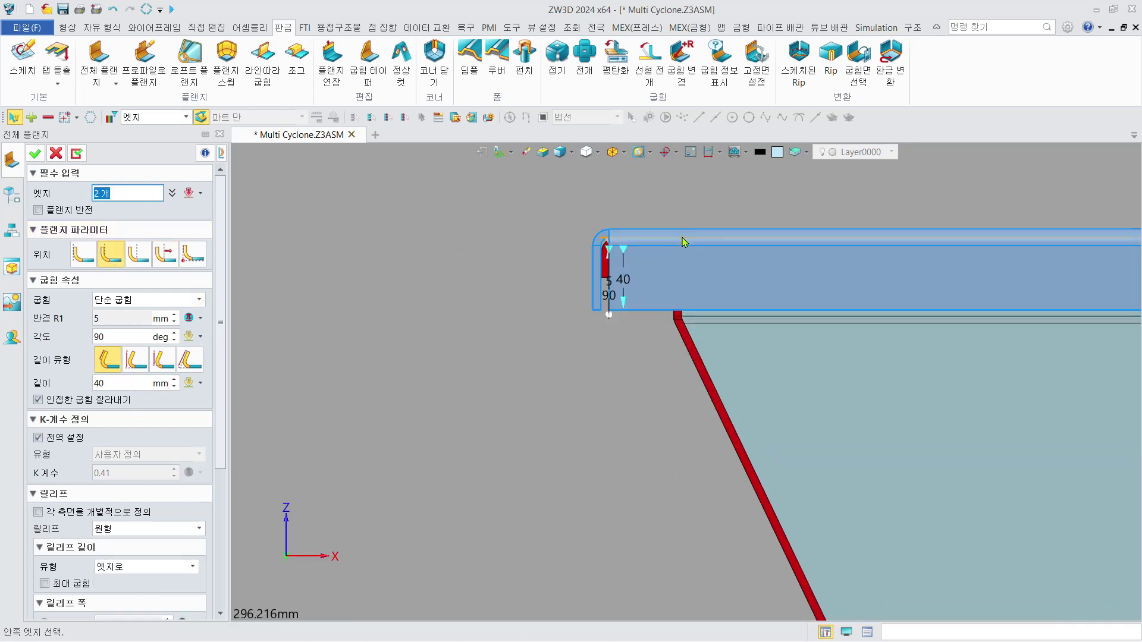
{"action": "middle_click_drag", "start_coordinate": [765, 276], "coordinate": [298, 303]}
{"action": "middle_click_drag", "start_coordinate": [854, 275], "coordinate": [536, 274]}
{"action": "right_click_drag", "start_coordinate": [536, 275], "coordinate": [401, 275]}
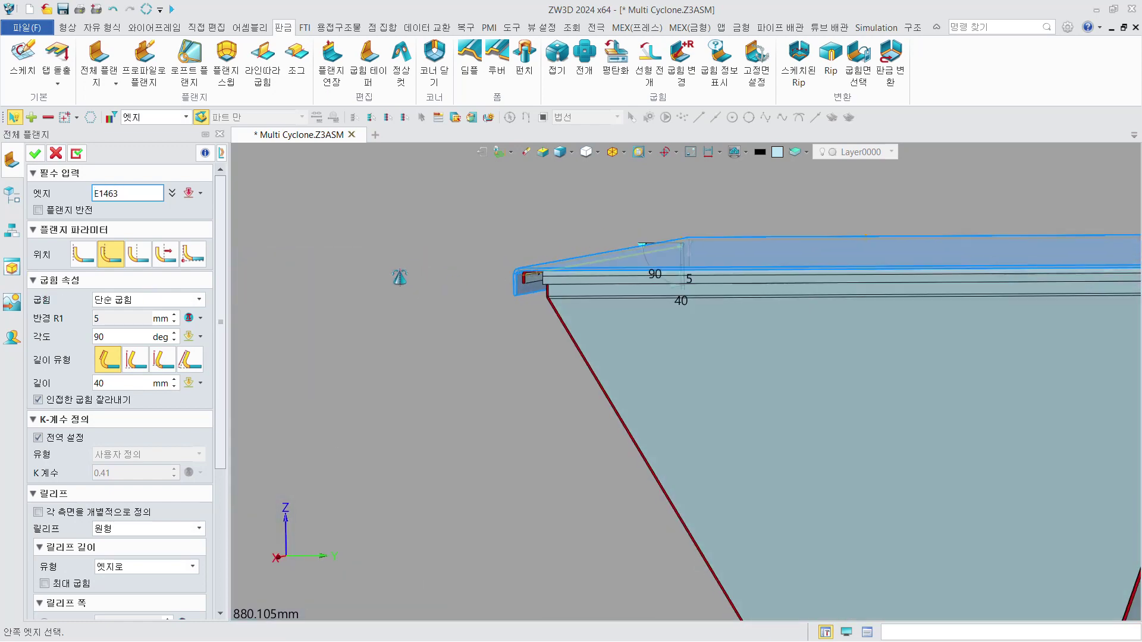
{"action": "left_click", "coordinate": [534, 275]}
{"action": "middle_click_drag", "start_coordinate": [1124, 276], "coordinate": [549, 277]}
{"action": "scroll", "coordinate": [549, 277], "scroll_direction": "up", "scroll_amount": 3}
{"action": "scroll", "coordinate": [552, 280], "scroll_direction": "up", "scroll_amount": 2}
{"action": "left_click", "coordinate": [598, 249]}
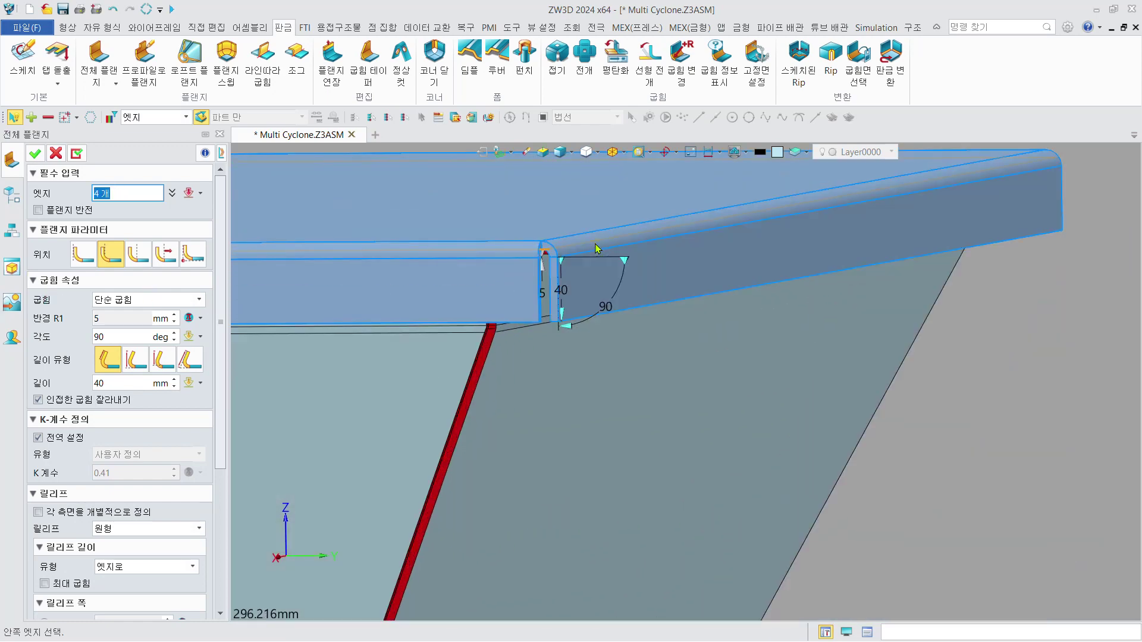
Enable corner closing for the cover's flange with mitred corners and a circular cutout relief.
{"action": "key", "text": "ctrl+i"}
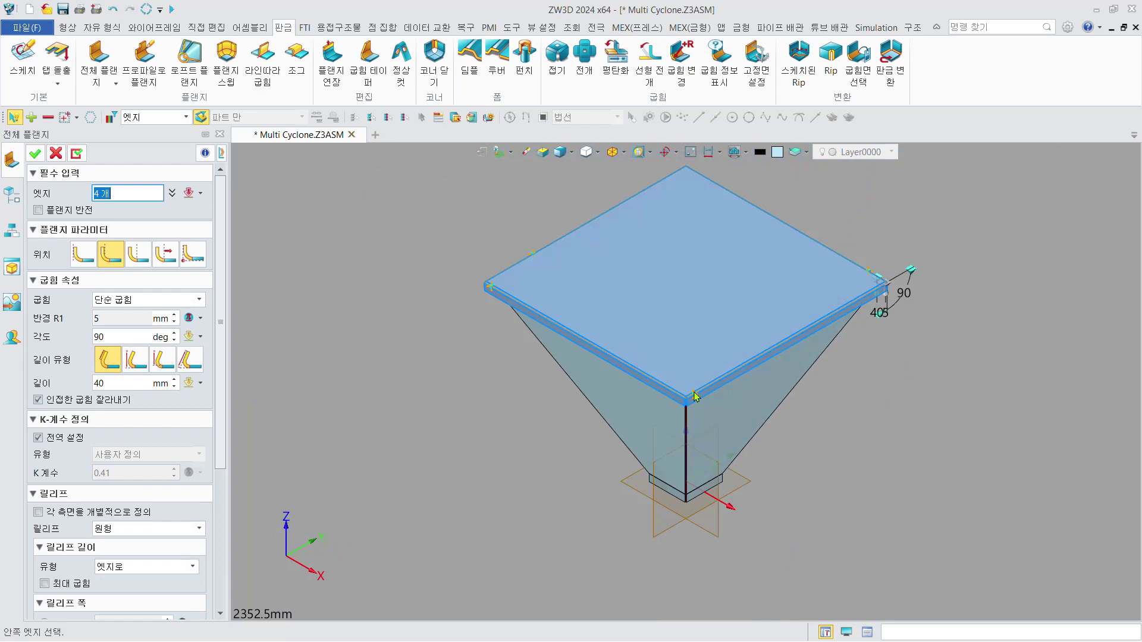
{"action": "scroll", "coordinate": [692, 393], "scroll_direction": "up", "scroll_amount": 10}
{"action": "left_click_drag", "start_coordinate": [223, 457], "coordinate": [223, 595]}
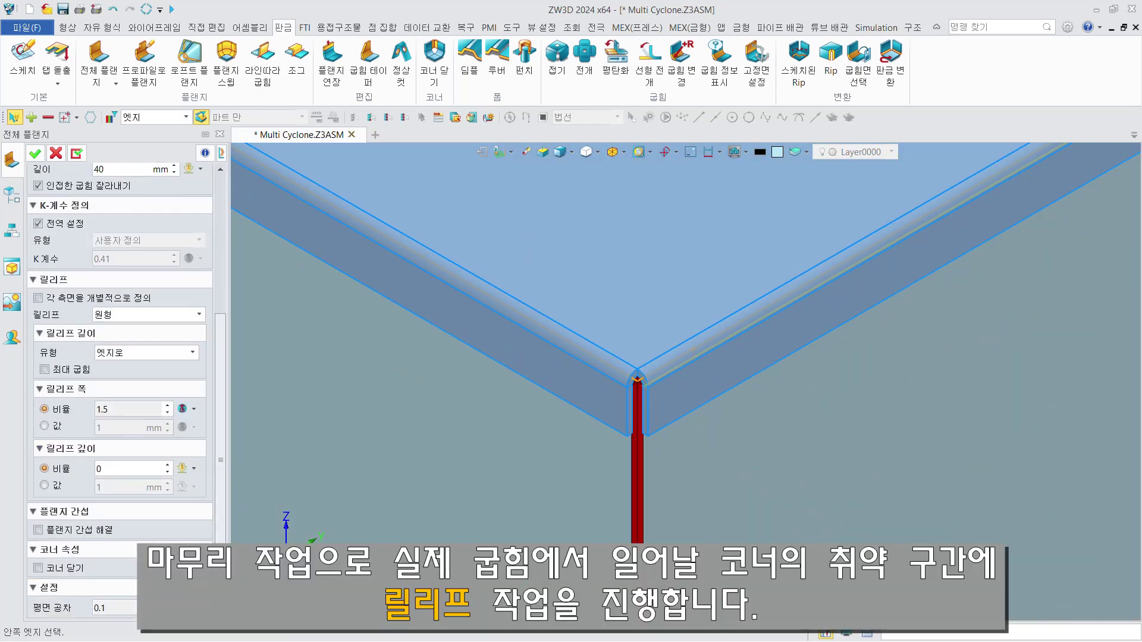
{"action": "scroll", "coordinate": [127, 594], "scroll_direction": "down", "scroll_amount": 2}
{"action": "left_click", "coordinate": [126, 548]}
{"action": "left_click", "coordinate": [132, 575]}
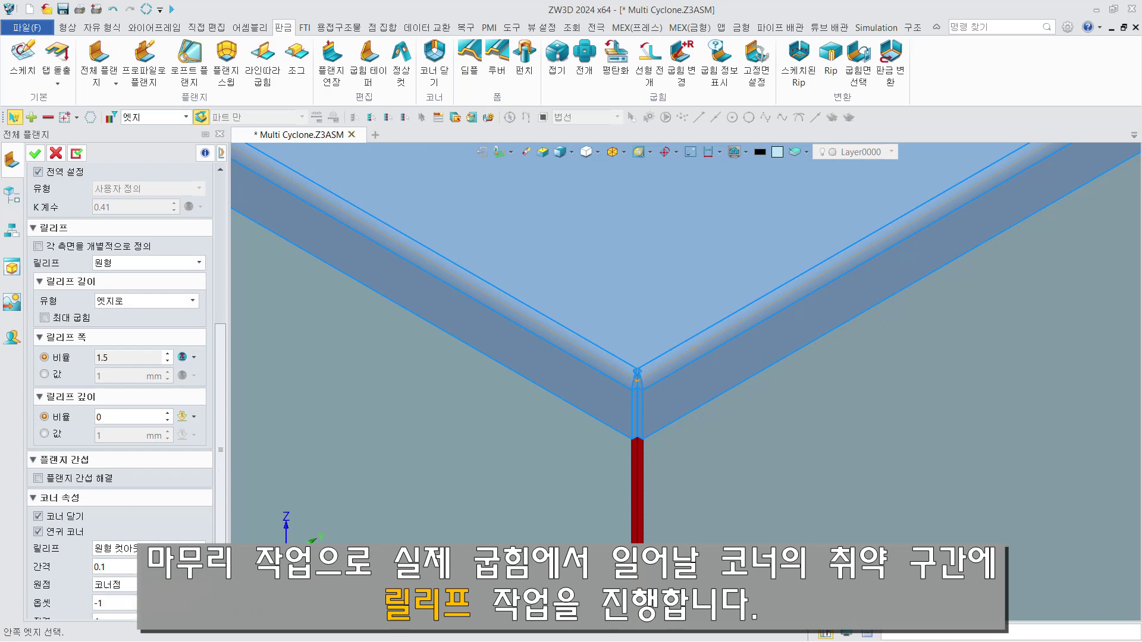
Set the corner relief diameter to 10 mm and create the cover's flange.
{"action": "scroll", "coordinate": [676, 427], "scroll_direction": "up", "scroll_amount": 3}
{"action": "scroll", "coordinate": [119, 386], "scroll_direction": "down", "scroll_amount": 2}
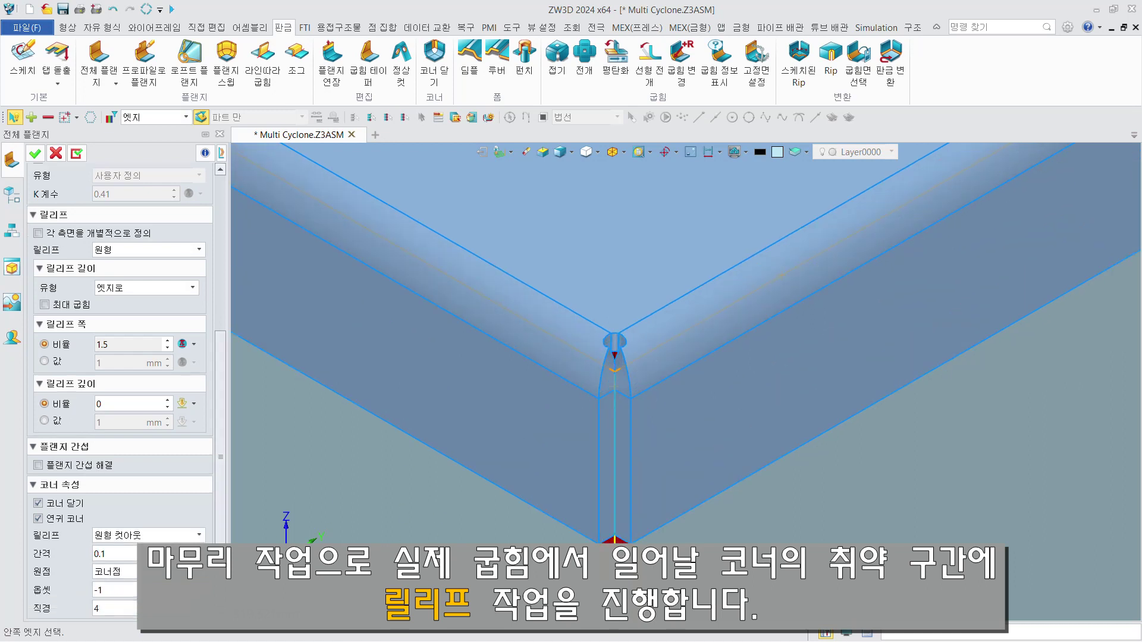
{"action": "left_click", "coordinate": [59, 567]}
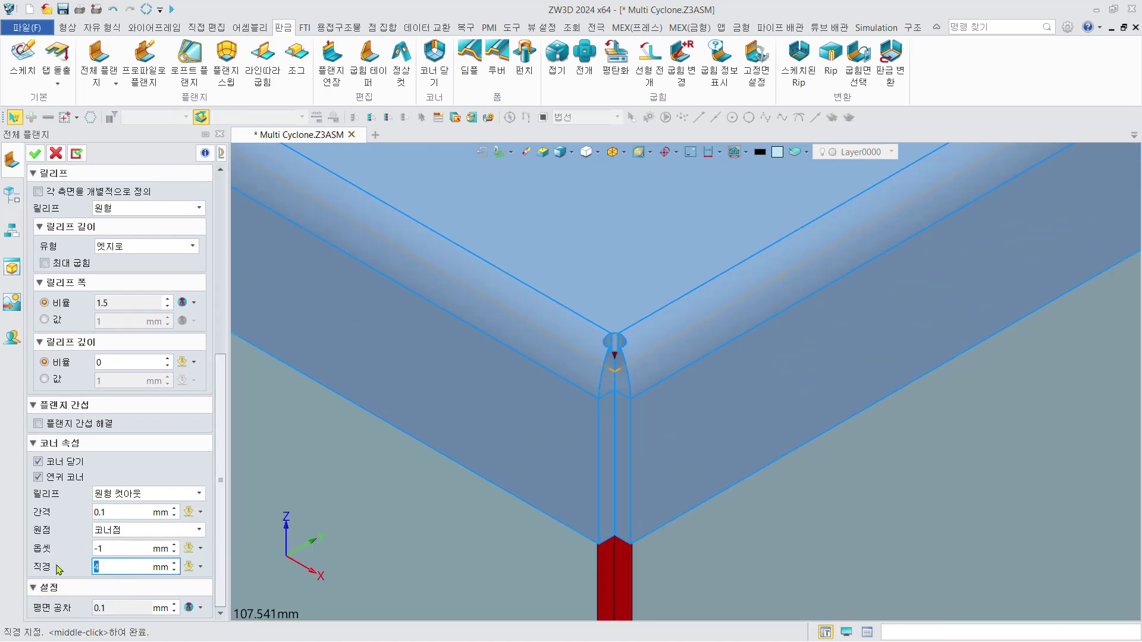
{"action": "key", "text": "Return"}
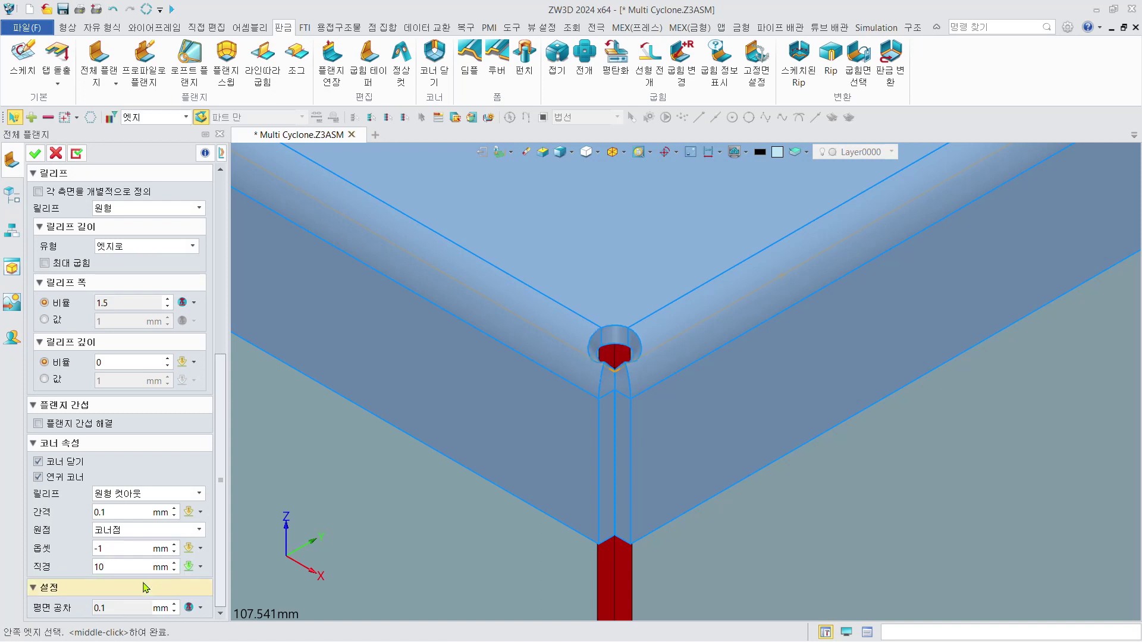
{"action": "left_click", "coordinate": [63, 553]}
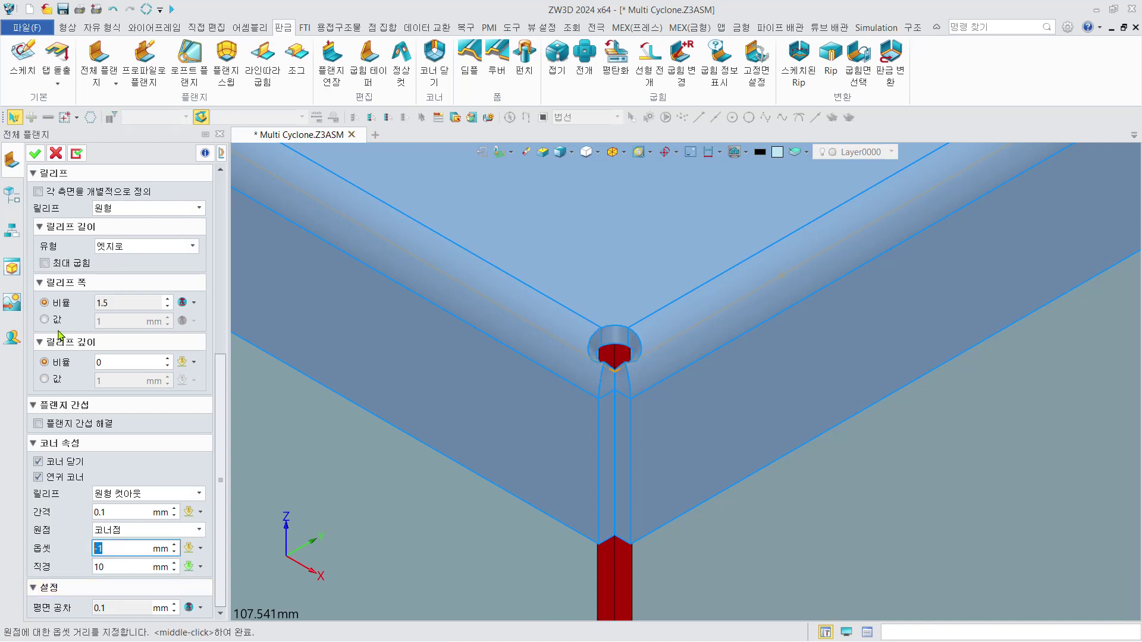
{"action": "left_click", "coordinate": [35, 153]}
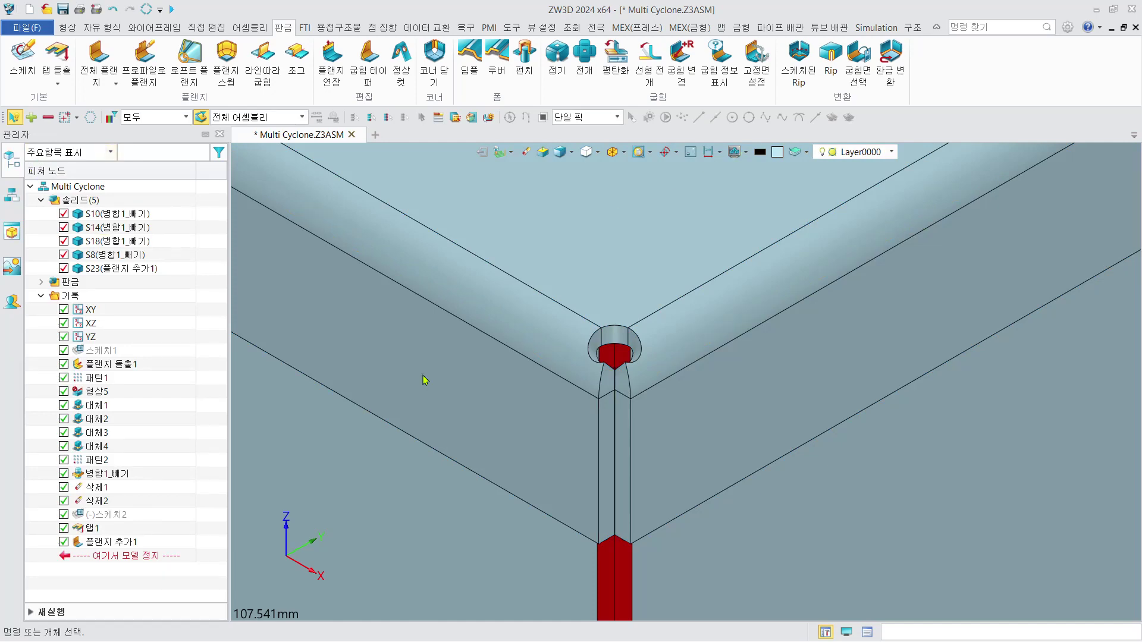
Start a sketch on the cover's top face and draw a rectangle about 457.5 mm wide, centred on the origin.
{"action": "scroll", "coordinate": [494, 399], "scroll_direction": "down", "scroll_amount": 6}
{"action": "middle_click_drag", "start_coordinate": [438, 315], "coordinate": [446, 353]}
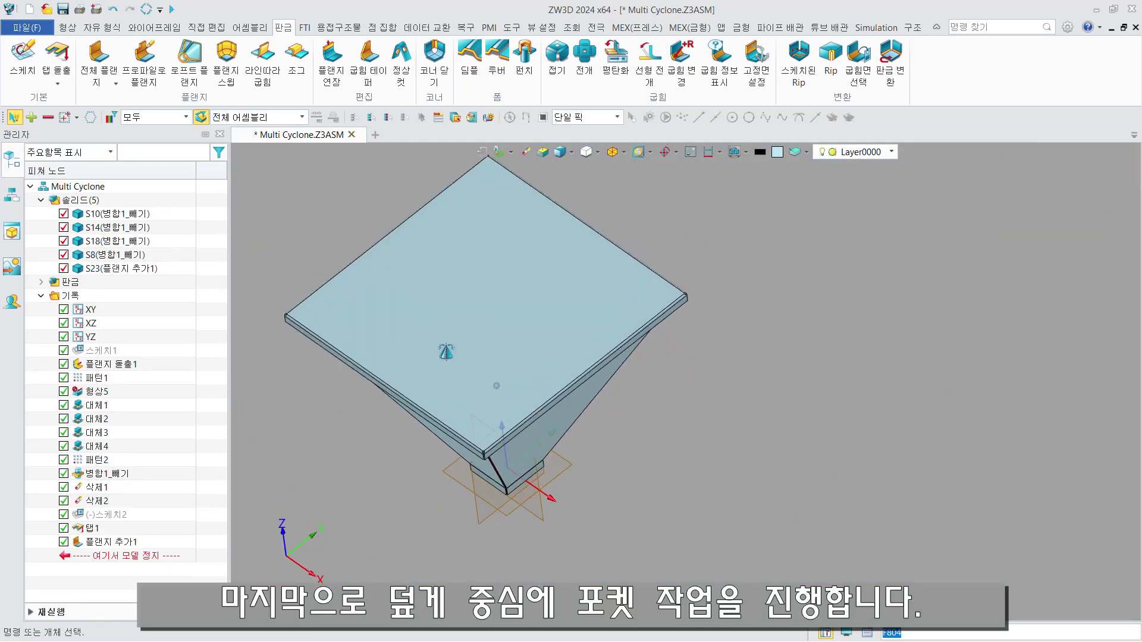
{"action": "key", "text": "ctrl+Home"}
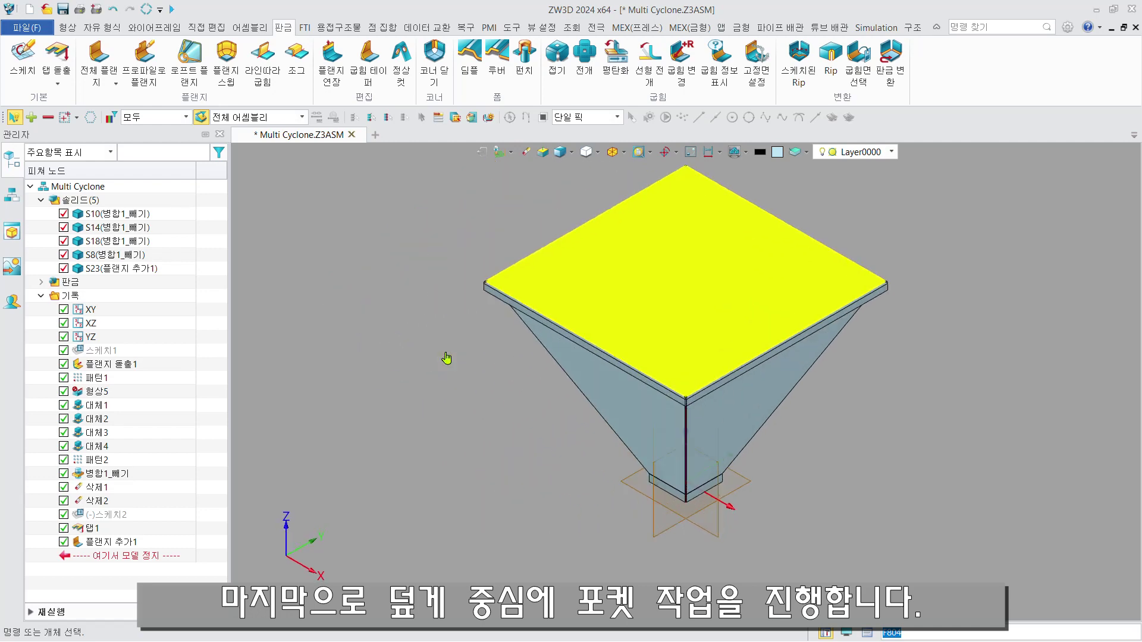
{"action": "left_click", "coordinate": [22, 60]}
{"action": "left_click", "coordinate": [594, 286]}
{"action": "middle_click", "coordinate": [599, 282]}
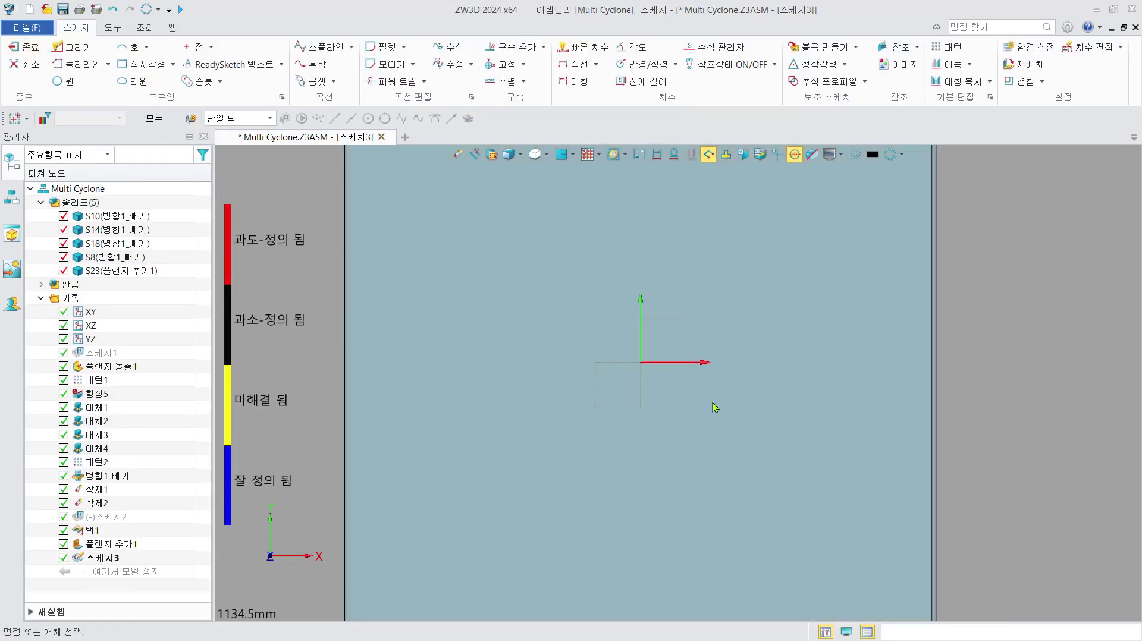
{"action": "left_click", "coordinate": [146, 64]}
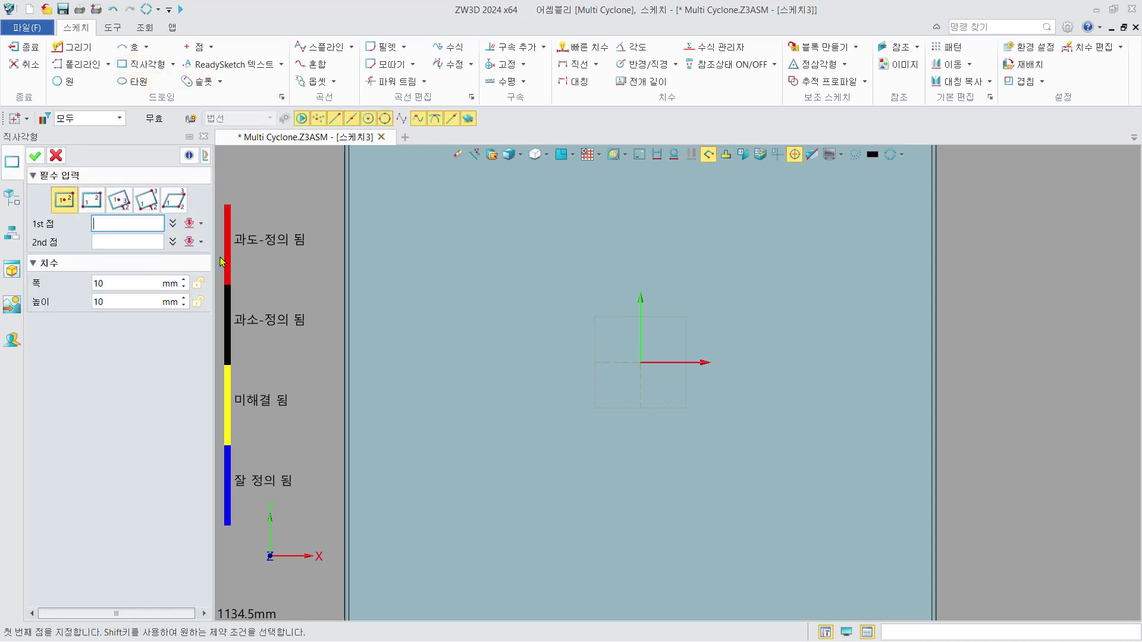
{"action": "left_click", "coordinate": [640, 362]}
{"action": "left_click", "coordinate": [737, 292]}
{"action": "middle_click", "coordinate": [737, 296]}
Dimension the rectangle's width as 500 mm and its height as equal to the width dimension.
{"action": "left_click", "coordinate": [583, 47]}
{"action": "left_click", "coordinate": [597, 291]}
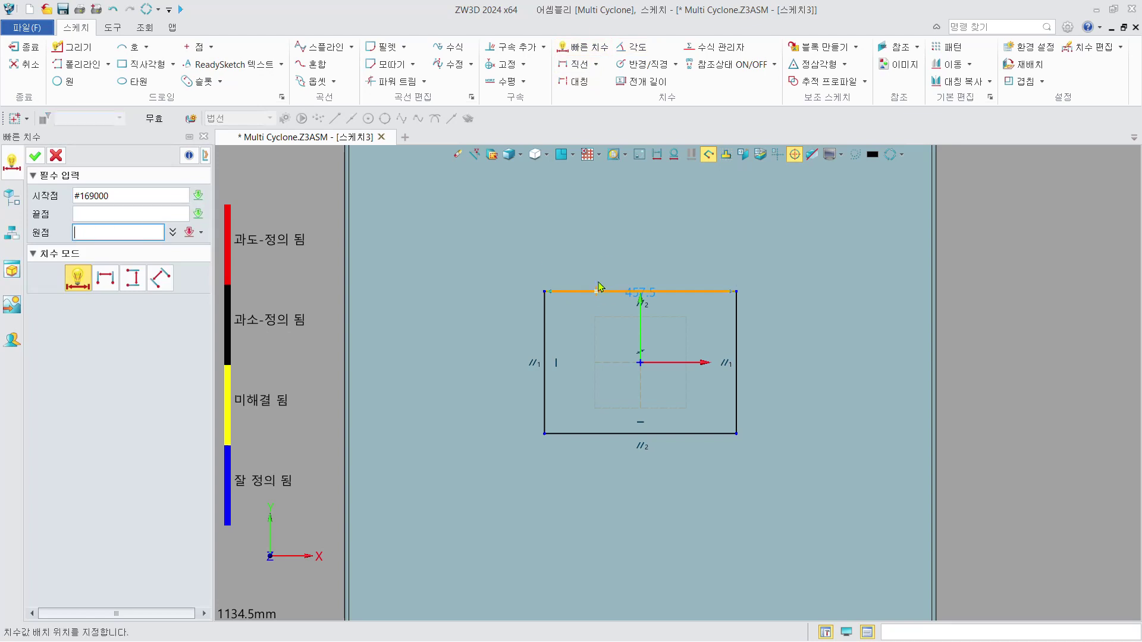
{"action": "left_click", "coordinate": [641, 262]}
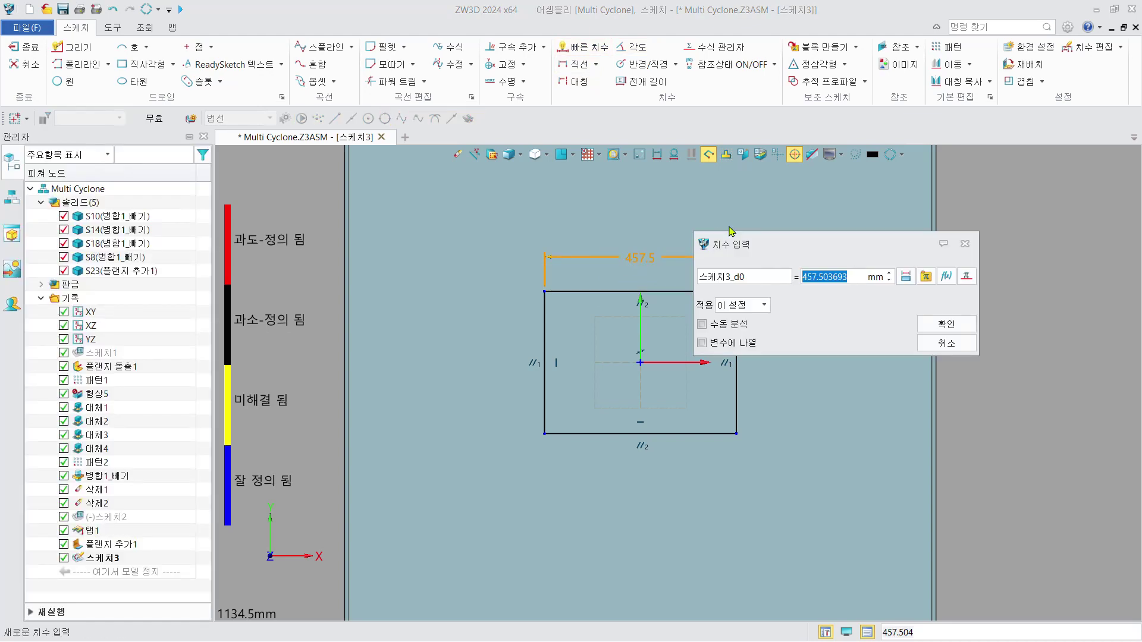
{"action": "key", "text": "Return"}
{"action": "left_click", "coordinate": [745, 322]}
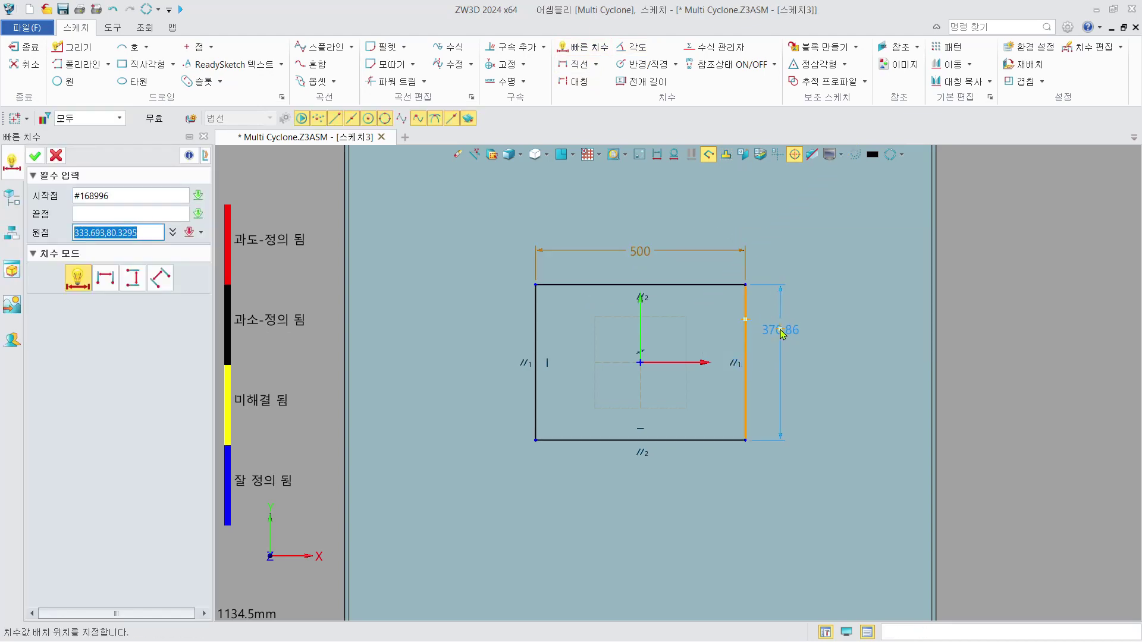
{"action": "left_click", "coordinate": [780, 331]}
{"action": "left_click", "coordinate": [643, 254]}
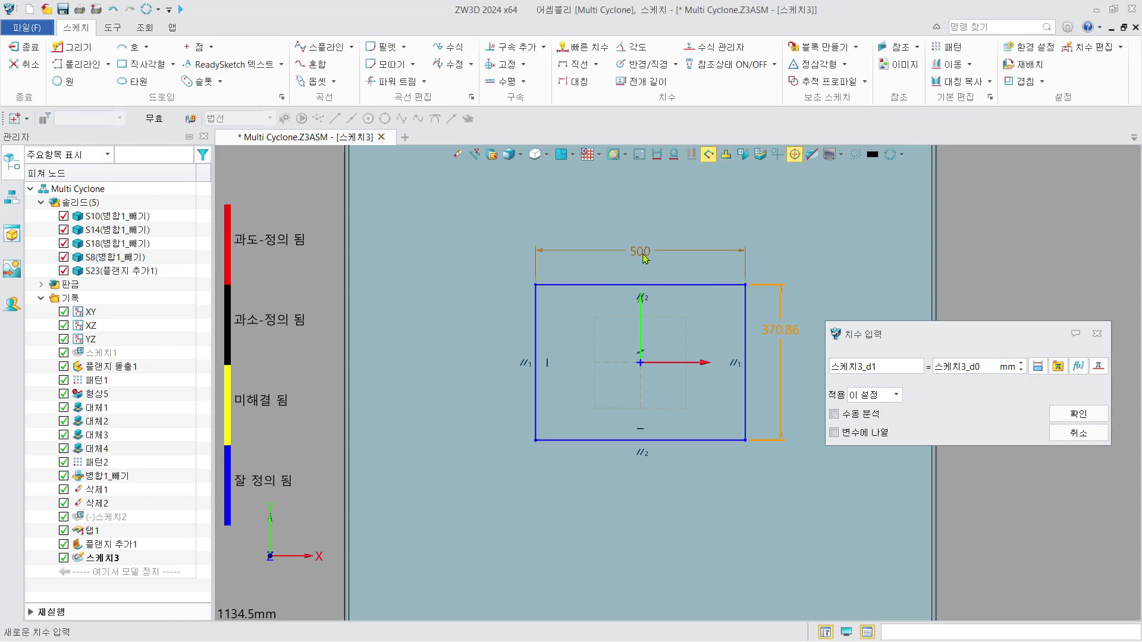
{"action": "left_click", "coordinate": [1089, 411]}
{"action": "key", "text": "Escape"}
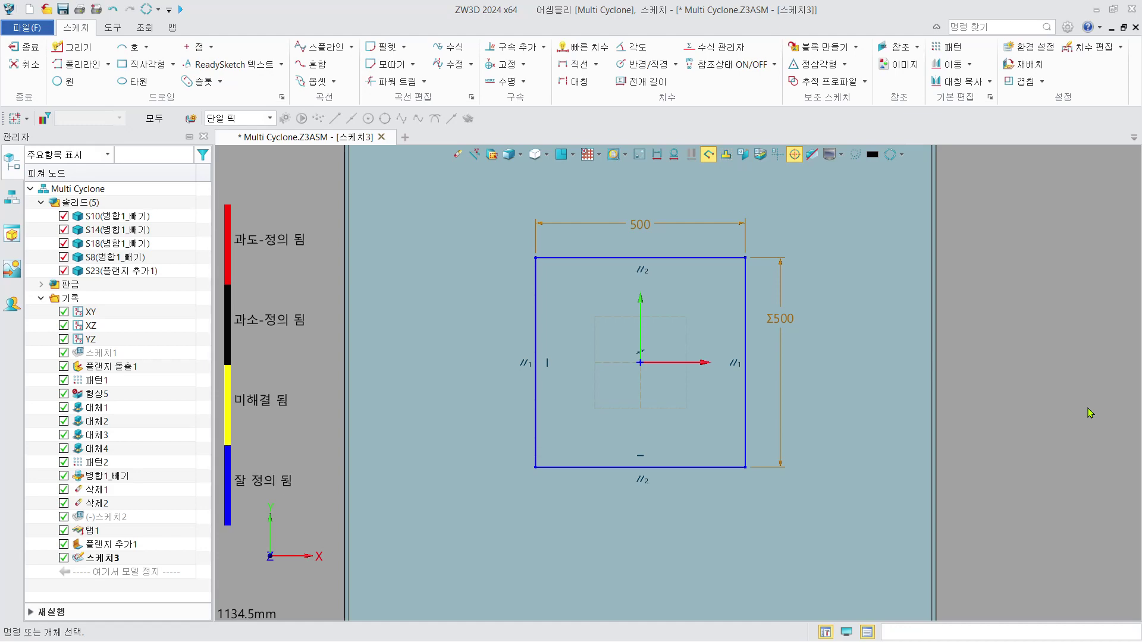
Finish the square sketch and start a Normal Cut with it as profile and the cover as the body to cut.
{"action": "key", "text": "ctrl+Home"}
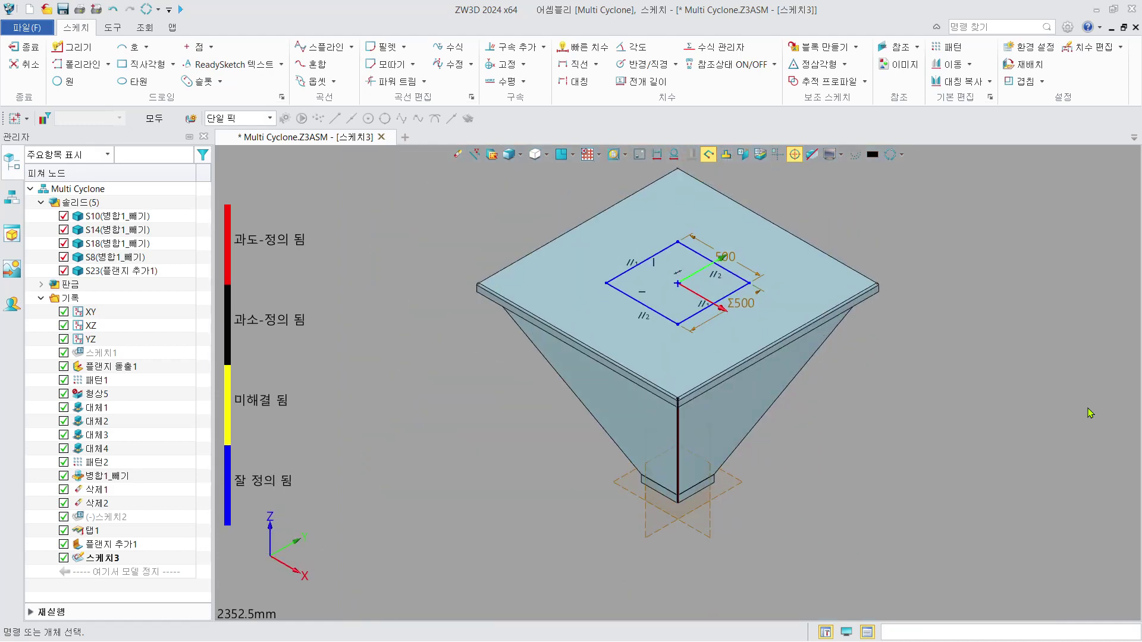
{"action": "left_click", "coordinate": [28, 47]}
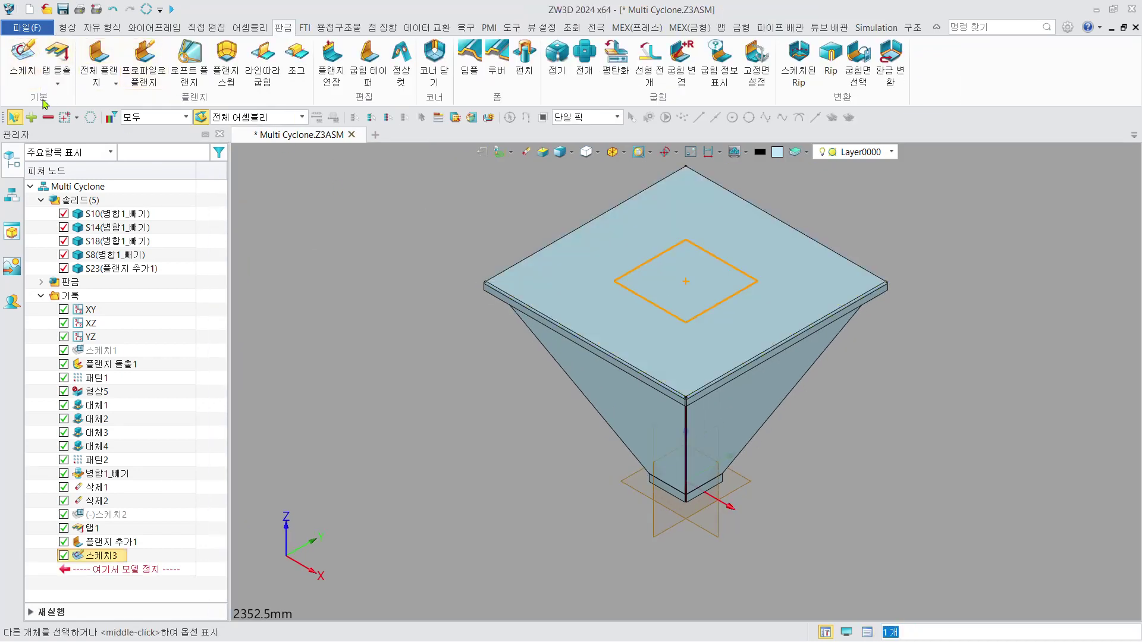
{"action": "left_click", "coordinate": [400, 59]}
{"action": "left_click", "coordinate": [694, 308]}
{"action": "scroll", "coordinate": [702, 294], "scroll_direction": "up", "scroll_amount": 5}
{"action": "key", "text": "ctrl+Up"}
{"action": "scroll", "coordinate": [667, 321], "scroll_direction": "up", "scroll_amount": 15}
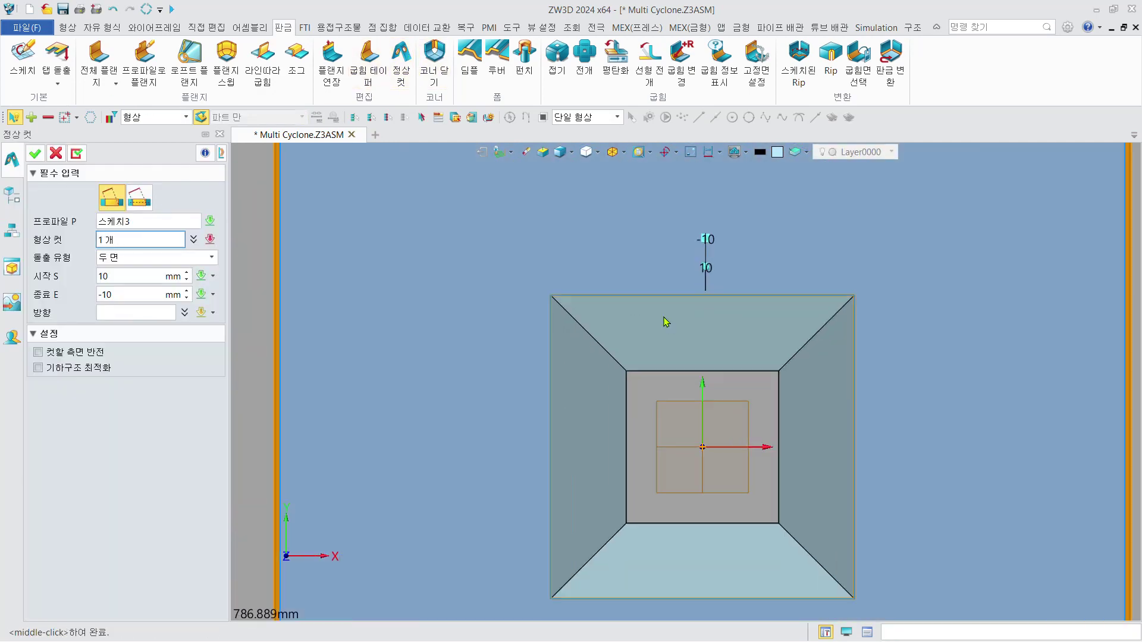
Extend the cut to about 85 mm above and 67 mm below the cover's top face and create the square opening.
{"action": "scroll", "coordinate": [474, 270], "scroll_direction": "down", "scroll_amount": 15}
{"action": "right_click_drag", "start_coordinate": [509, 328], "coordinate": [515, 208]}
{"action": "left_click_drag", "start_coordinate": [619, 331], "coordinate": [619, 364]}
{"action": "left_click_drag", "start_coordinate": [620, 304], "coordinate": [635, 263]}
{"action": "left_click", "coordinate": [35, 153]}
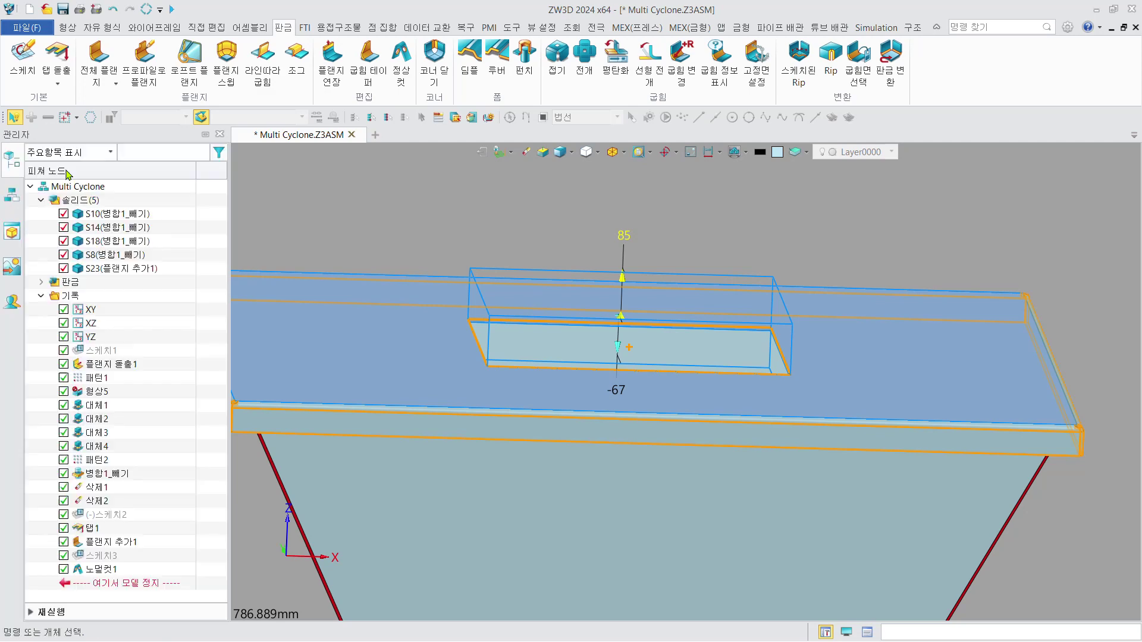
Sketch an L-shaped polyline on the cover's top face along two adjacent edges of the square opening and finish the sketch.
{"action": "scroll", "coordinate": [531, 218], "scroll_direction": "down", "scroll_amount": 4}
{"action": "right_click_drag", "start_coordinate": [579, 310], "coordinate": [541, 328]}
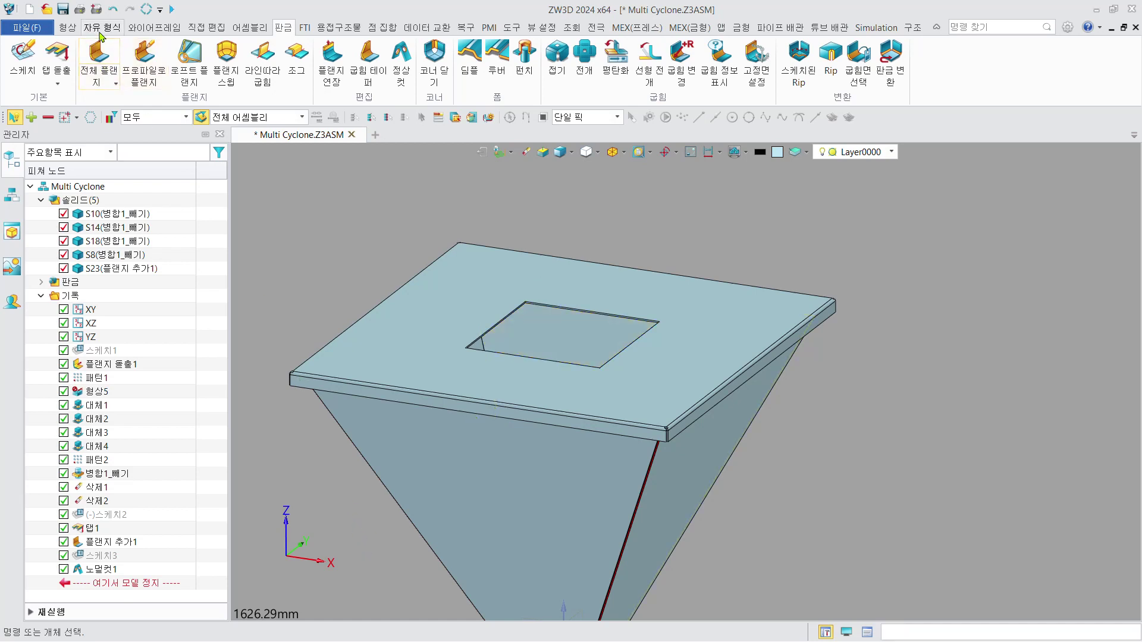
{"action": "left_click", "coordinate": [23, 63]}
{"action": "left_click", "coordinate": [472, 309]}
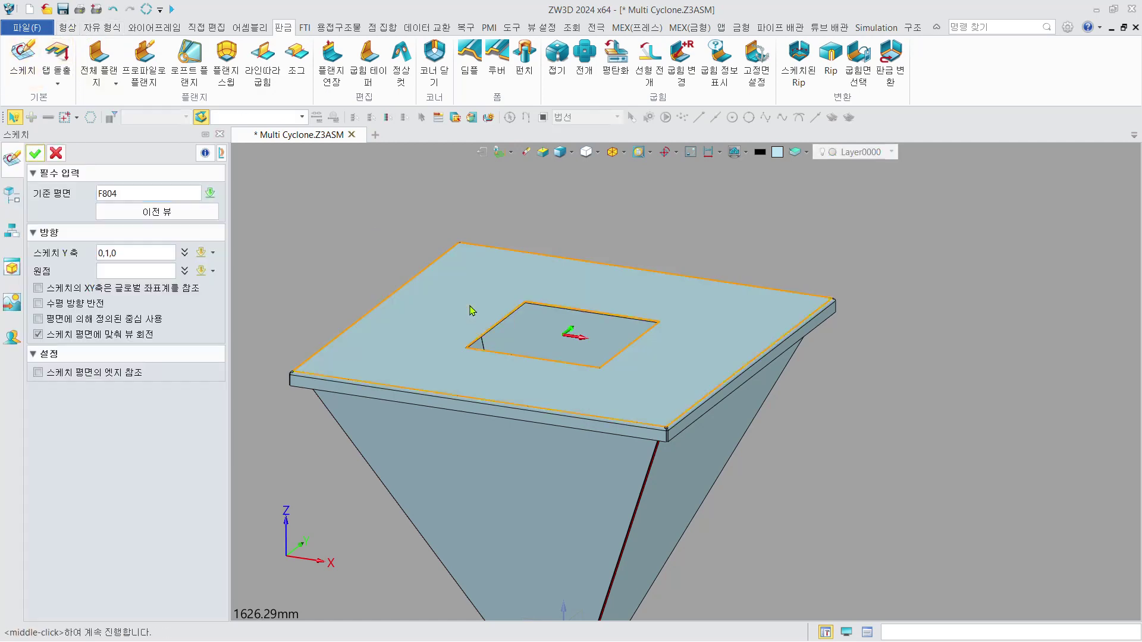
{"action": "middle_click", "coordinate": [472, 310]}
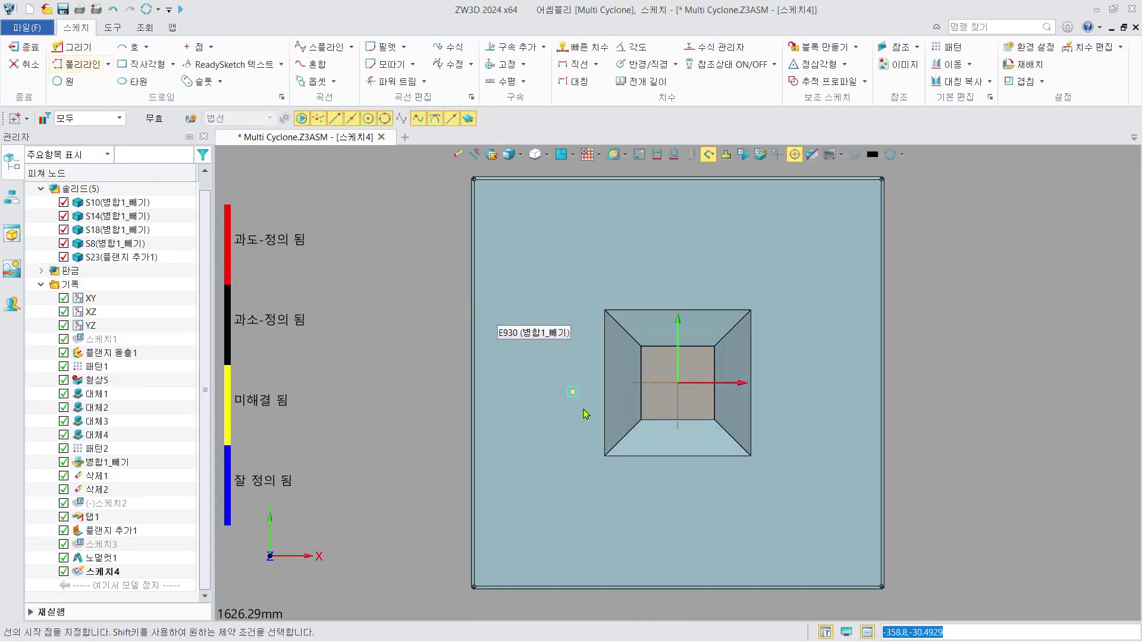
{"action": "left_click", "coordinate": [604, 456]}
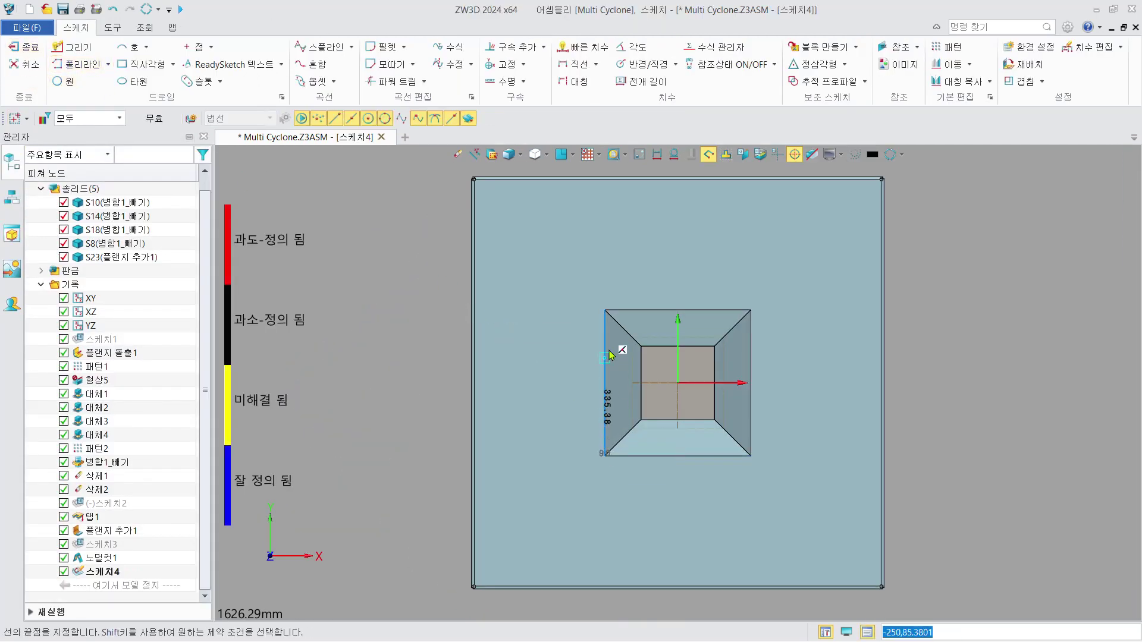
{"action": "left_click", "coordinate": [750, 310]}
{"action": "left_click", "coordinate": [22, 47]}
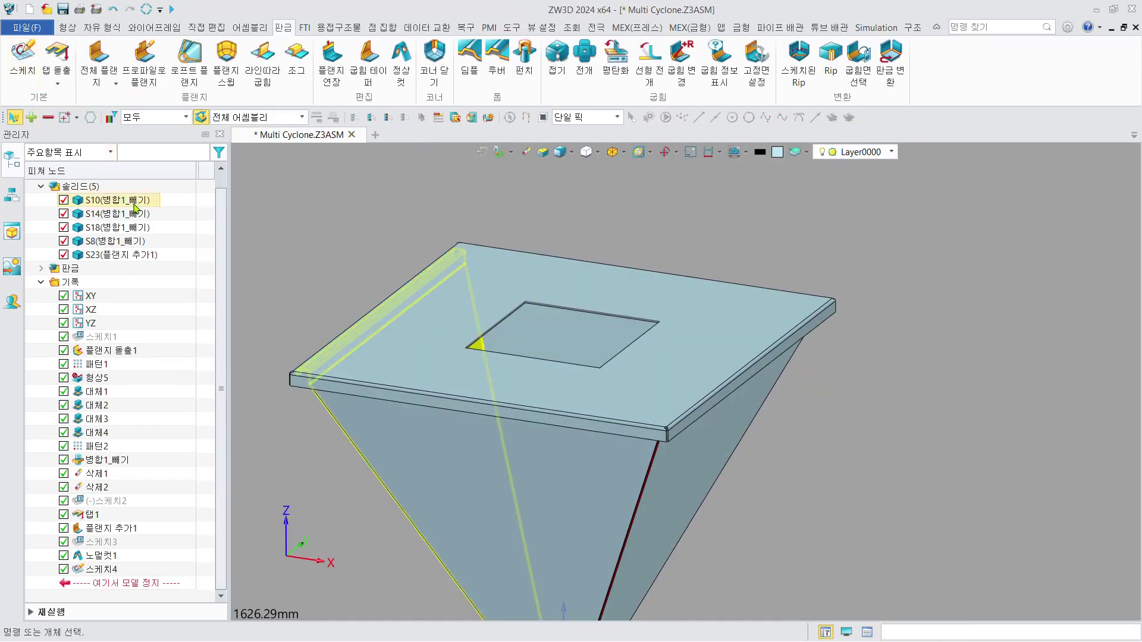
Create an extruded flange from the L-shaped sketch, one-sided, with an end distance of 50 mm.
{"action": "left_click", "coordinate": [58, 83]}
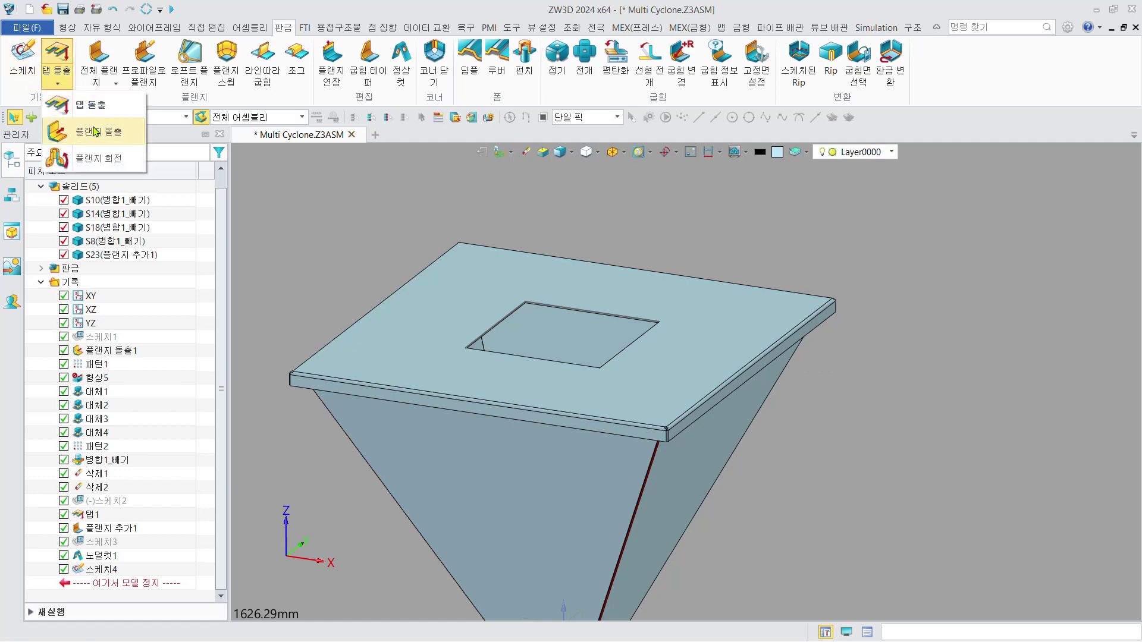
{"action": "left_click", "coordinate": [90, 102]}
{"action": "scroll", "coordinate": [551, 325], "scroll_direction": "up", "scroll_amount": 3}
{"action": "left_click", "coordinate": [550, 326]}
{"action": "left_click", "coordinate": [551, 328]}
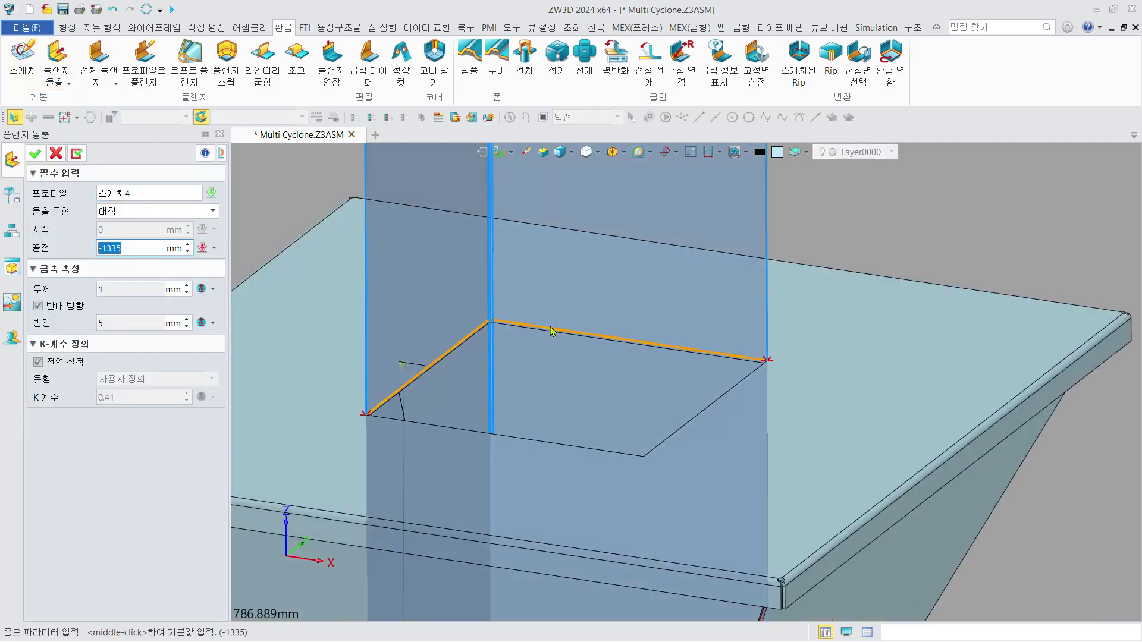
{"action": "left_click", "coordinate": [212, 211]}
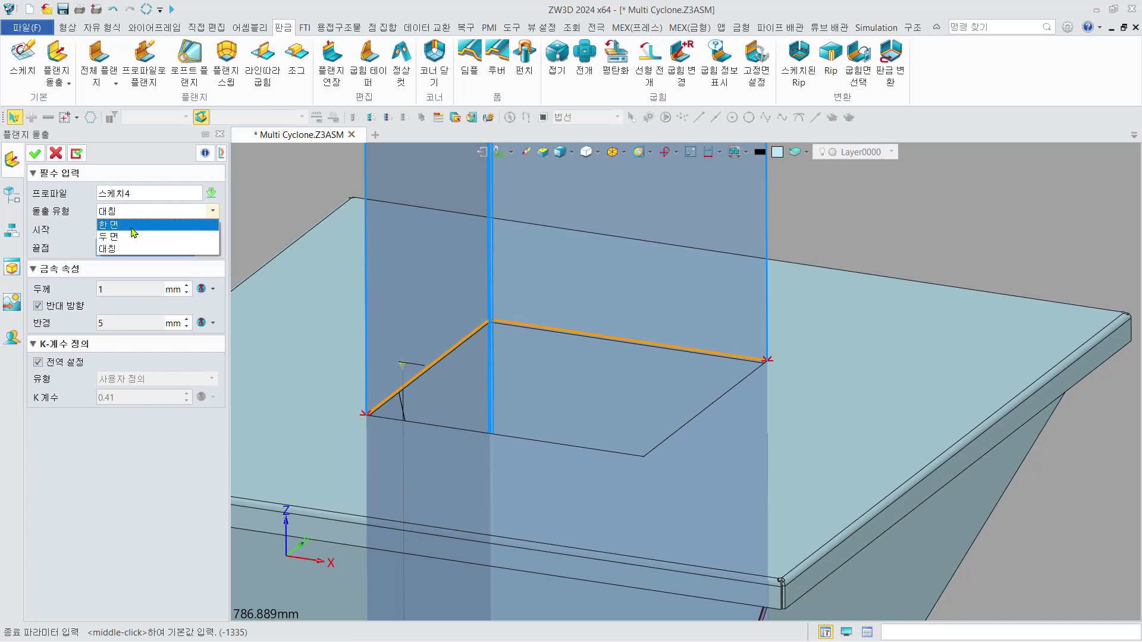
{"action": "left_click", "coordinate": [113, 222]}
{"action": "left_click", "coordinate": [136, 246]}
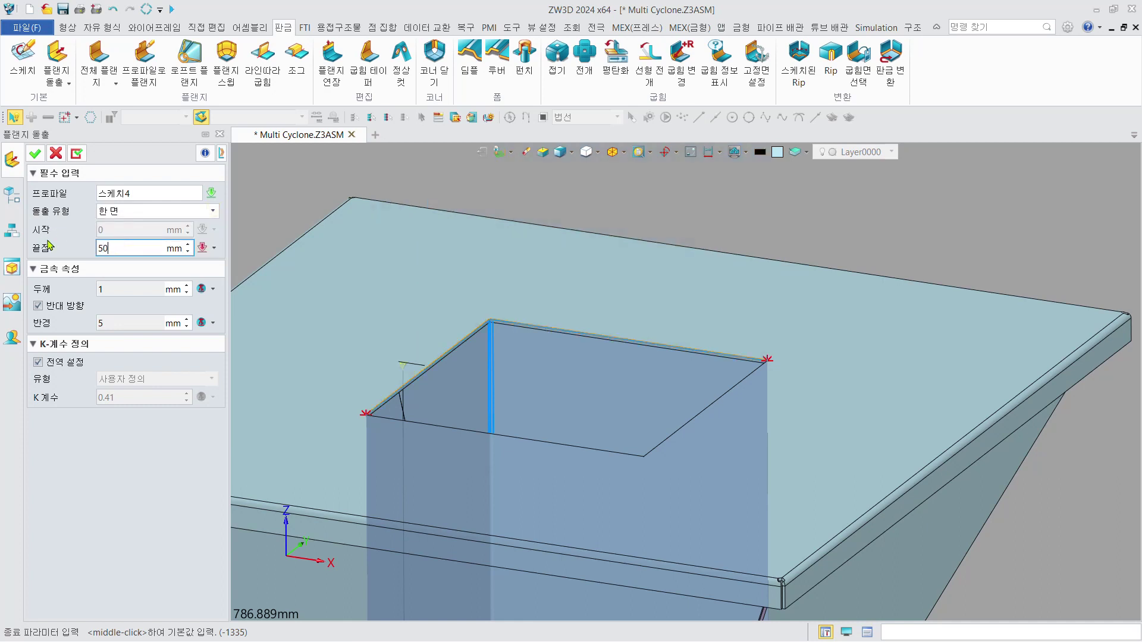
{"action": "key", "text": "Return"}
{"action": "left_click", "coordinate": [76, 154]}
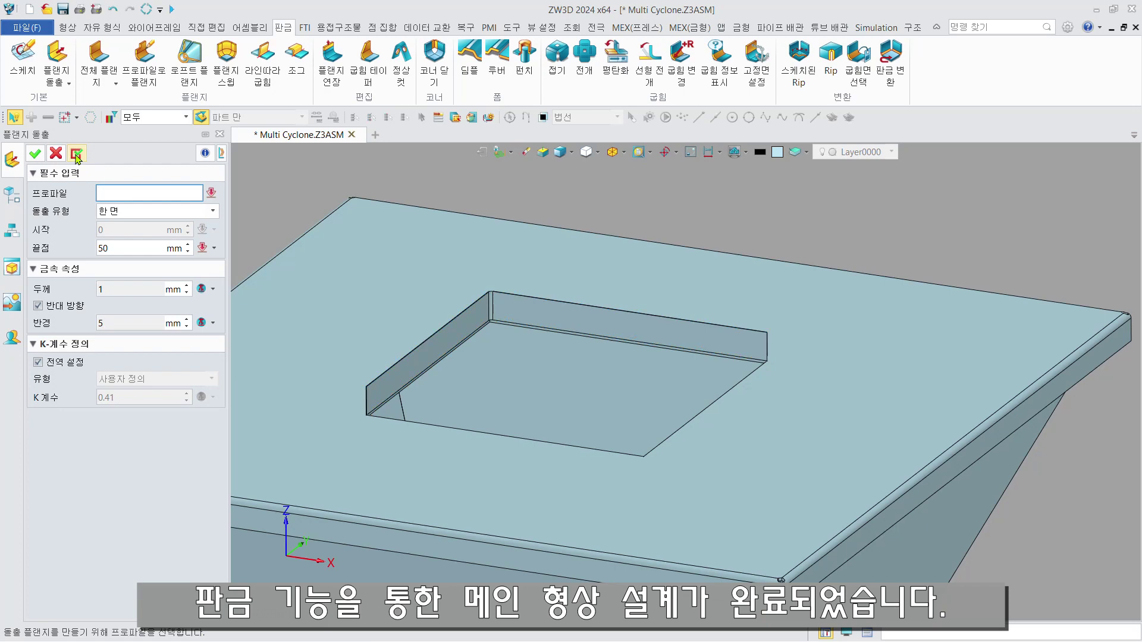
{"action": "key", "text": "Escape"}
Edit the opening's extruded flange to a thickness of 5 mm and switch off its reversed thickness direction.
{"action": "right_click_drag", "start_coordinate": [510, 323], "coordinate": [486, 344]}
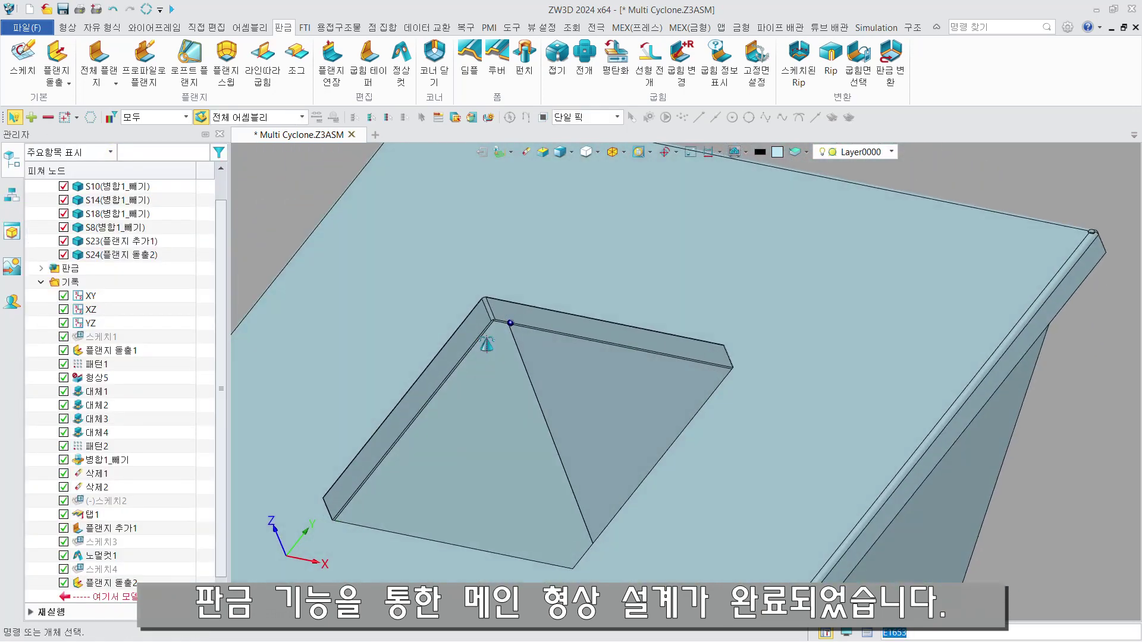
{"action": "double_click", "coordinate": [121, 584]}
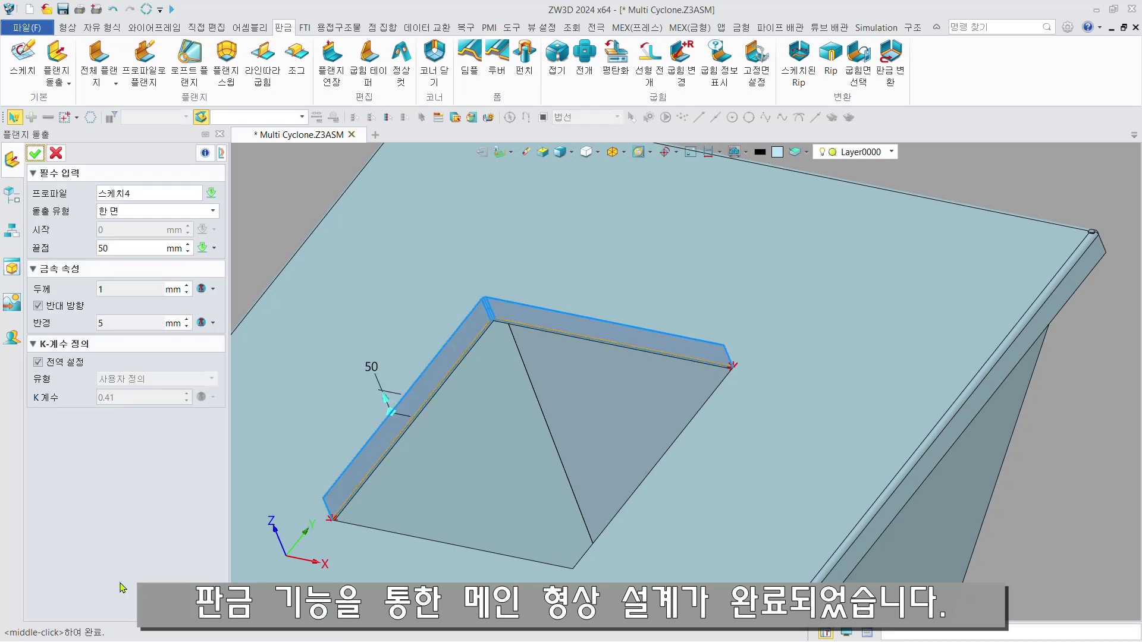
{"action": "left_click", "coordinate": [213, 323]}
{"action": "left_click", "coordinate": [211, 344]}
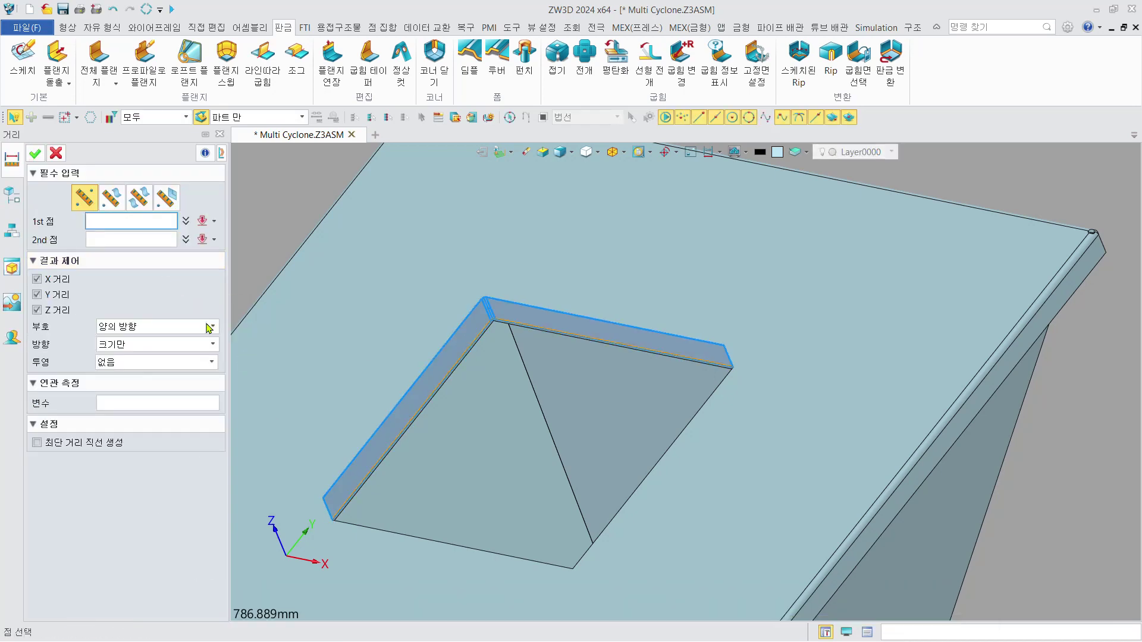
{"action": "key", "text": "Escape"}
{"action": "left_click", "coordinate": [212, 290]}
{"action": "left_click", "coordinate": [228, 308]}
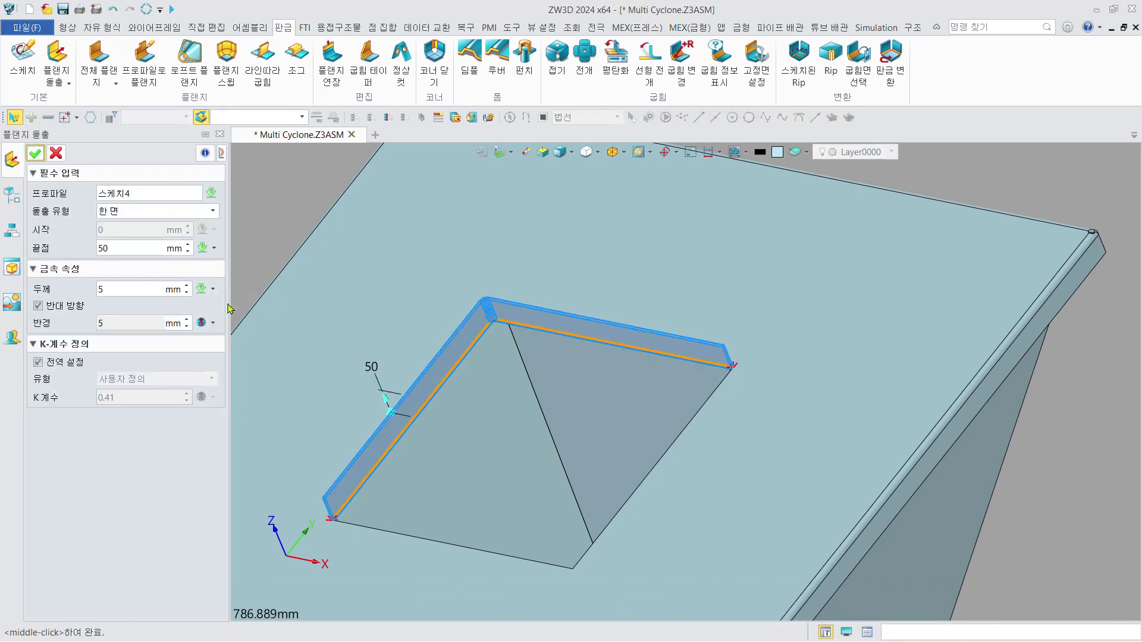
{"action": "scroll", "coordinate": [725, 366], "scroll_direction": "up", "scroll_amount": 8}
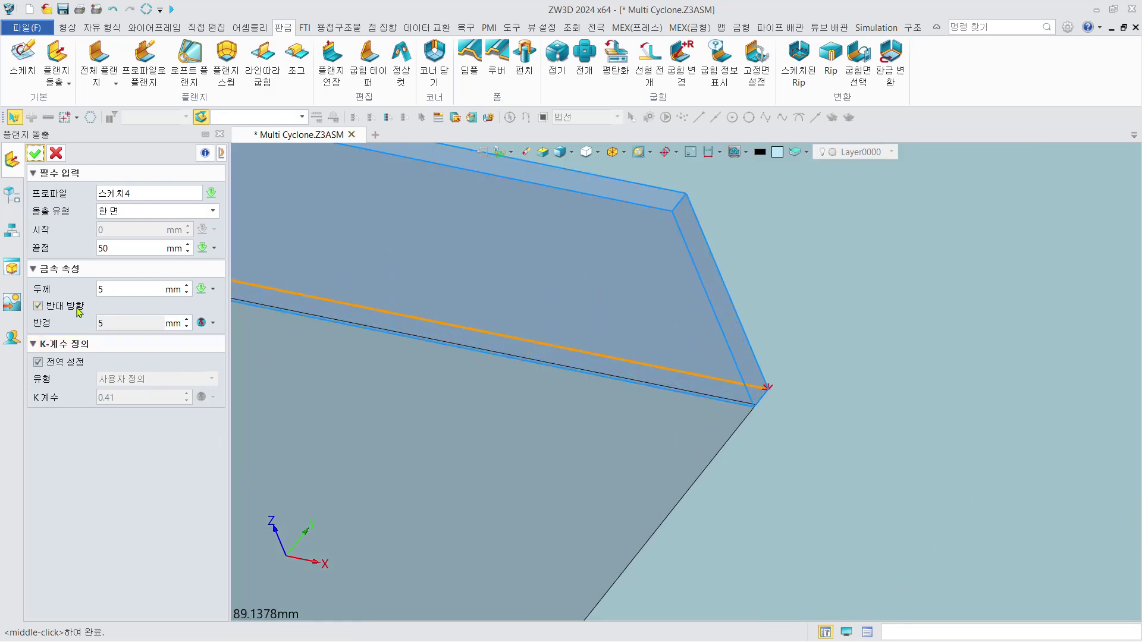
{"action": "middle_click", "coordinate": [767, 323]}
{"action": "scroll", "coordinate": [767, 323], "scroll_direction": "down", "scroll_amount": 4}
Edit the opening's extruded flange again and set its bend radius to 0 mm.
{"action": "right_click_drag", "start_coordinate": [556, 287], "coordinate": [597, 278]}
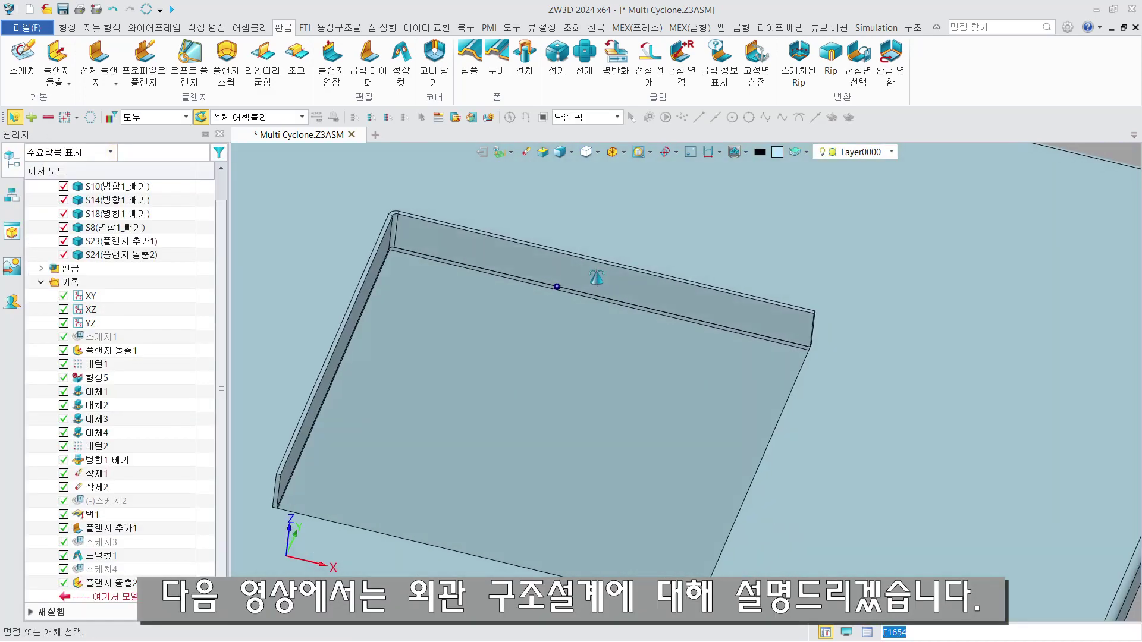
{"action": "double_click", "coordinate": [109, 583]}
{"action": "left_click", "coordinate": [213, 324]}
{"action": "left_click", "coordinate": [218, 346]}
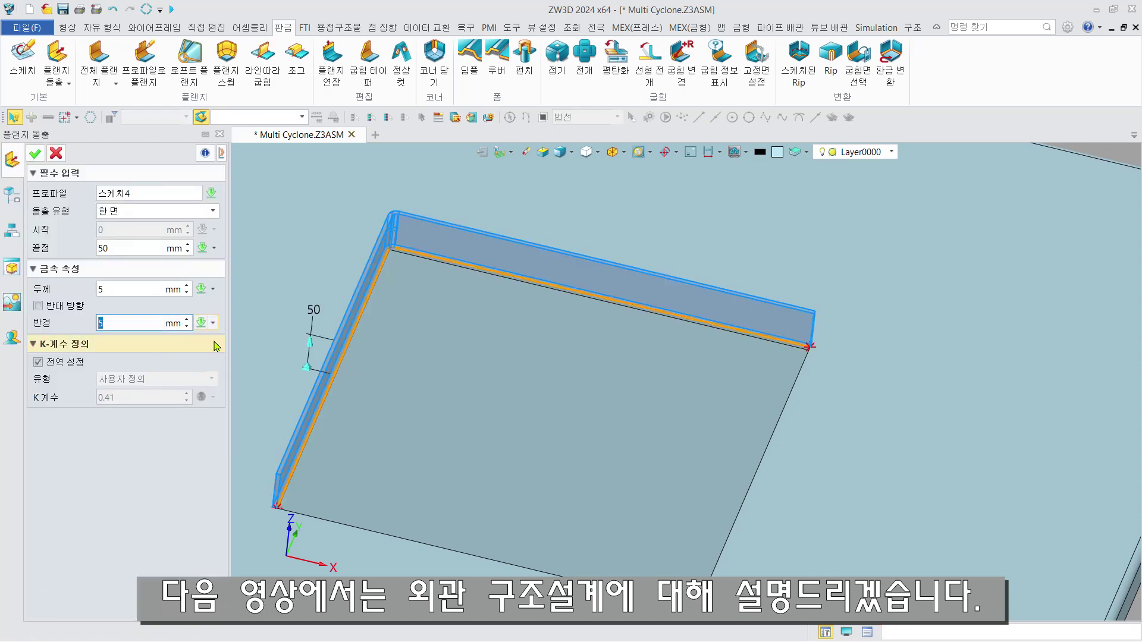
{"action": "type", "text": "0"}
{"action": "key", "text": "Return"}
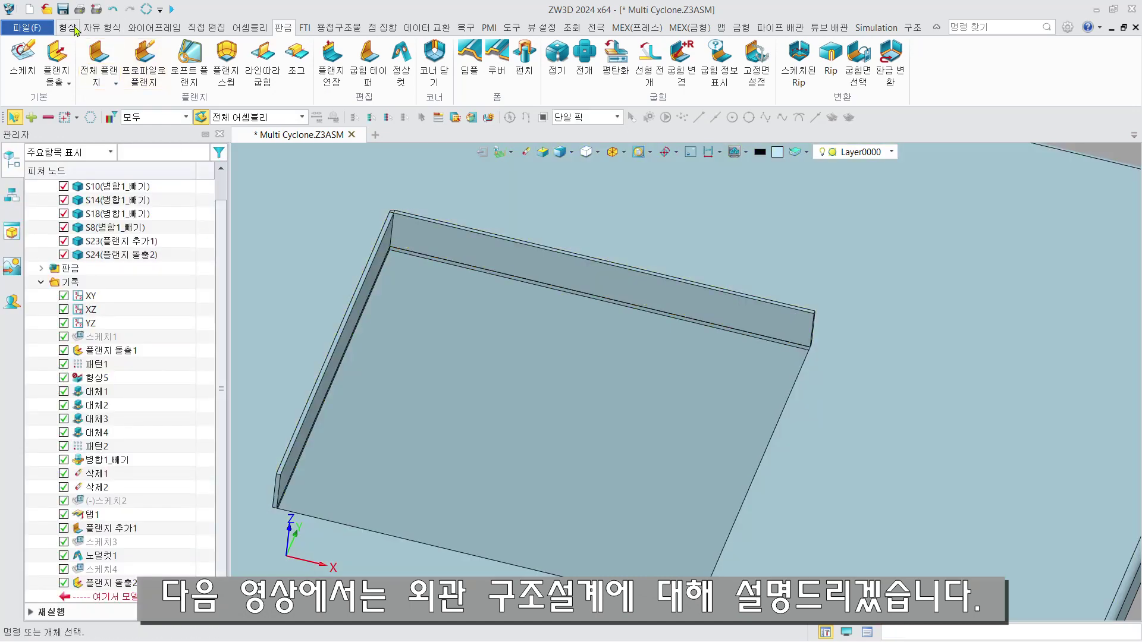
Start a circular geometry pattern of the opening's L-shaped flange around the Z axis.
{"action": "left_click", "coordinate": [75, 29]}
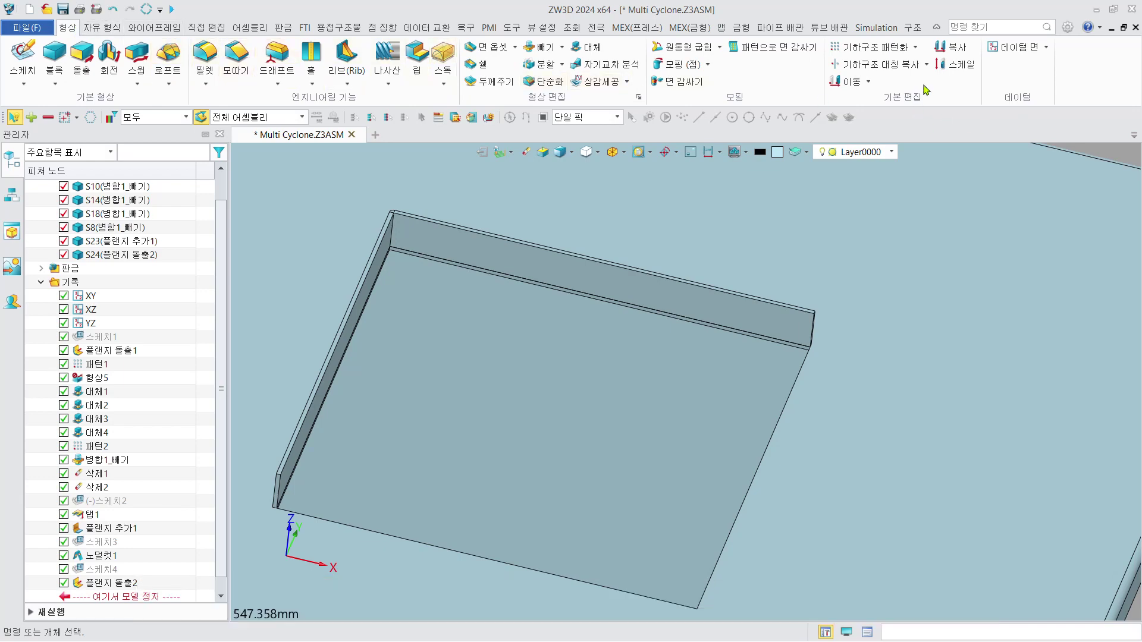
{"action": "left_click", "coordinate": [874, 46]}
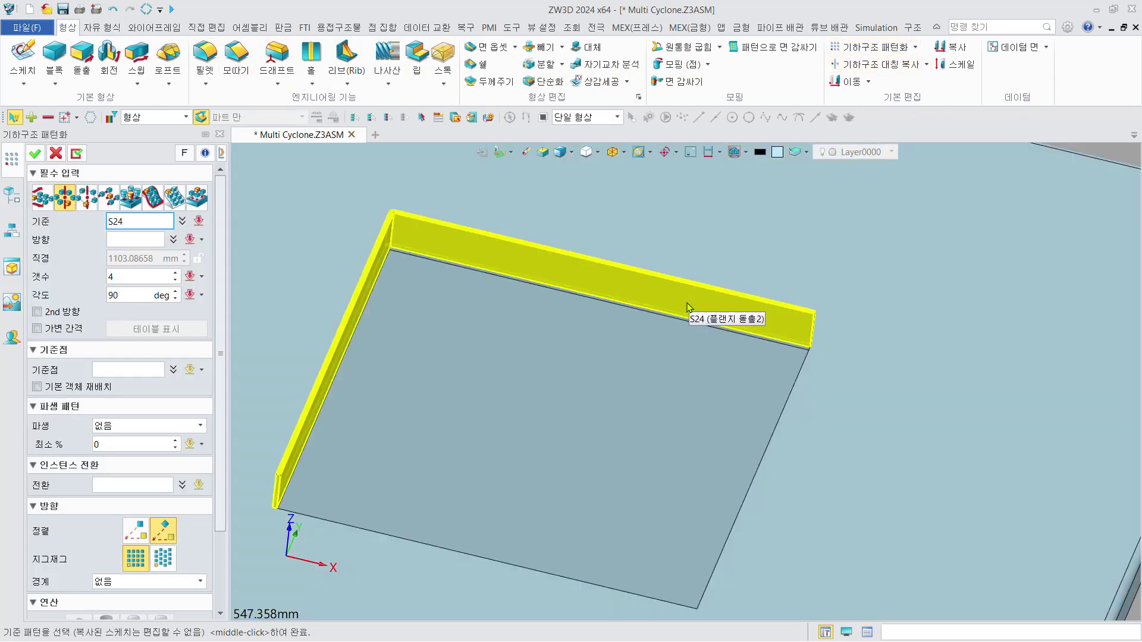
{"action": "left_click", "coordinate": [688, 307]}
{"action": "middle_click", "coordinate": [687, 303]}
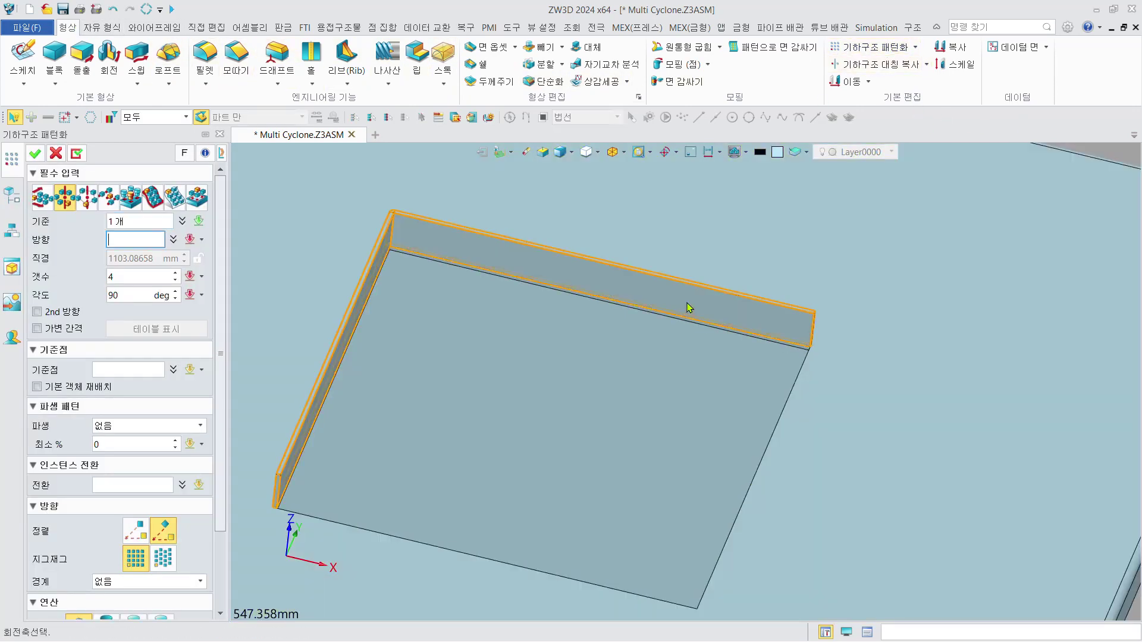
{"action": "left_click", "coordinate": [203, 241]}
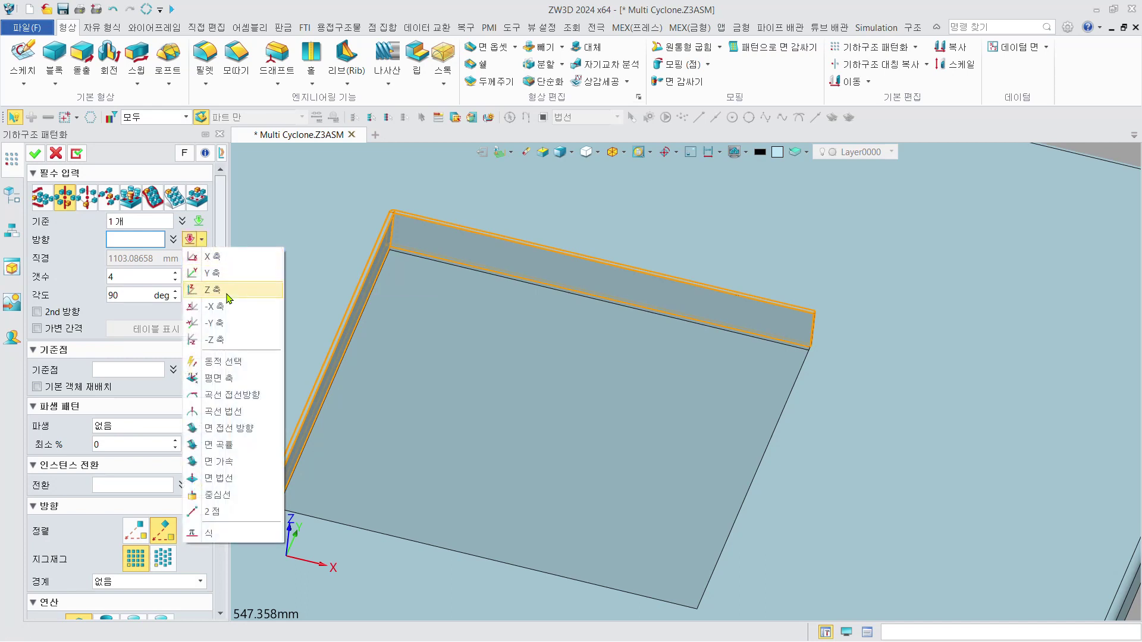
{"action": "left_click", "coordinate": [217, 292]}
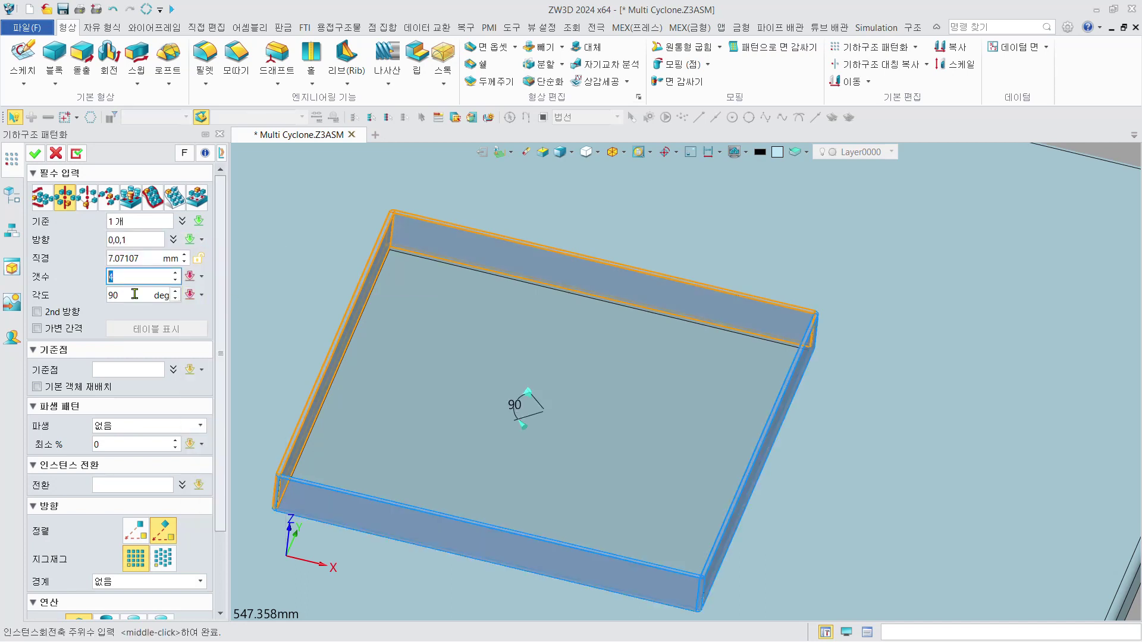
Set the circular pattern to 2 instances at 180 degrees and create the flange's opposite half.
{"action": "type", "text": "2"}
{"action": "key", "text": "Return"}
{"action": "type", "text": "180"}
{"action": "left_click", "coordinate": [34, 153]}
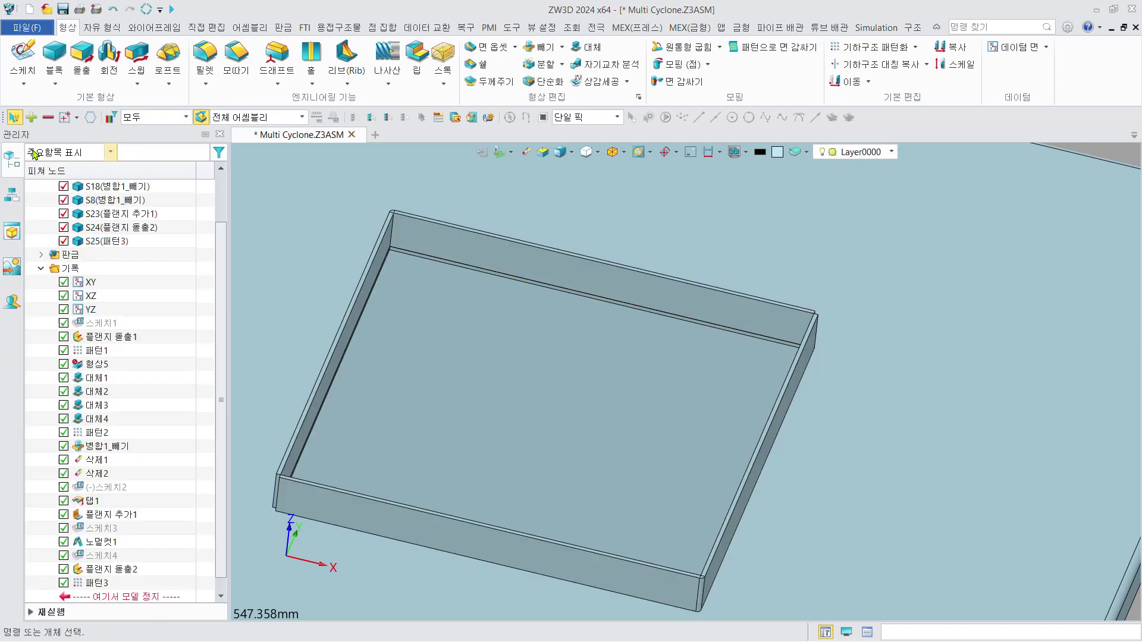
{"action": "scroll", "coordinate": [605, 340], "scroll_direction": "down", "scroll_amount": 6}
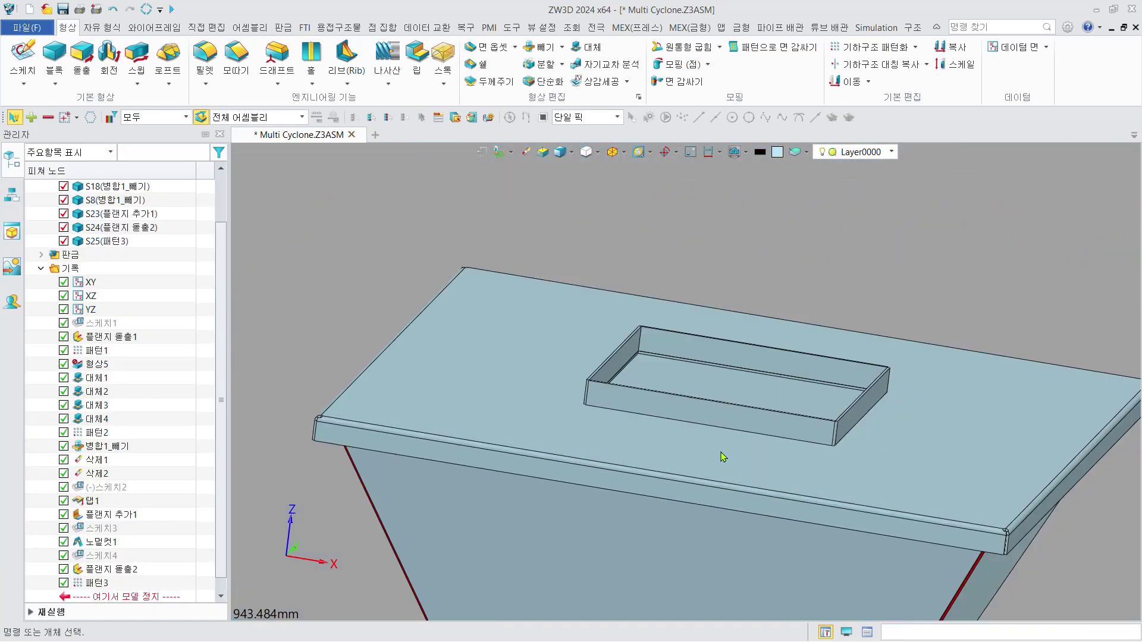
{"action": "middle_click_drag", "start_coordinate": [689, 428], "coordinate": [623, 344]}
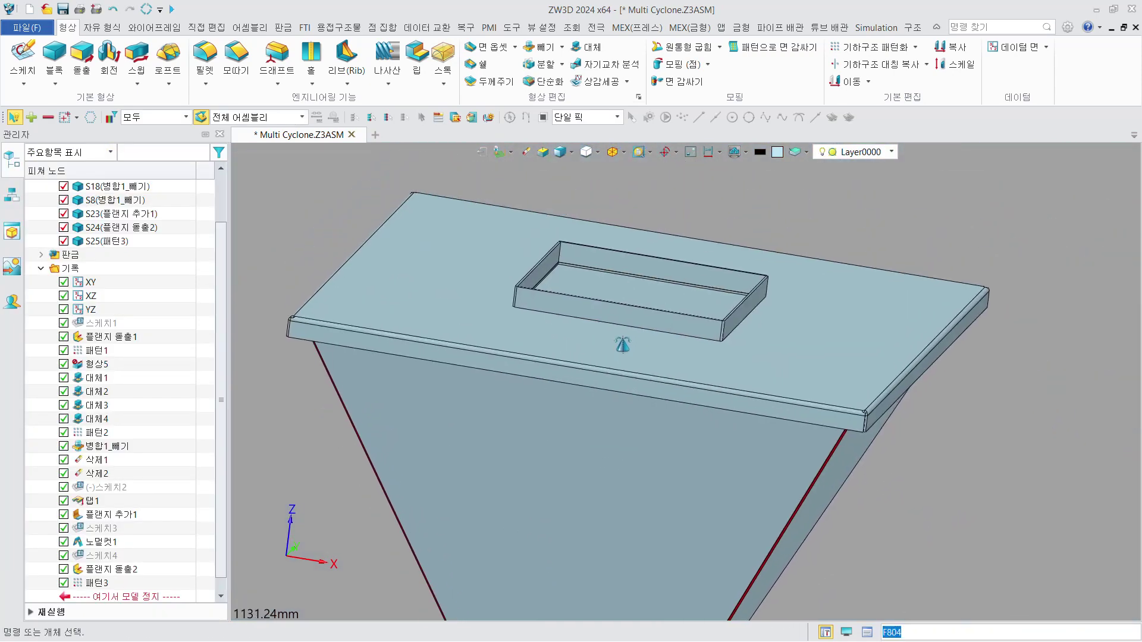
{"action": "key", "text": "ctrl+Home"}
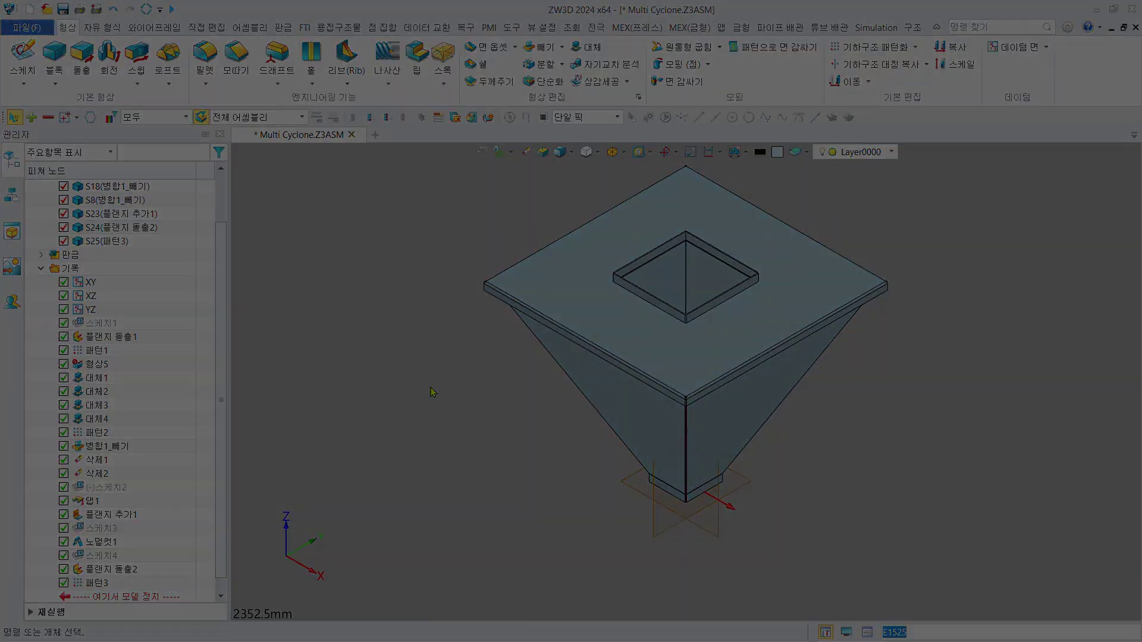